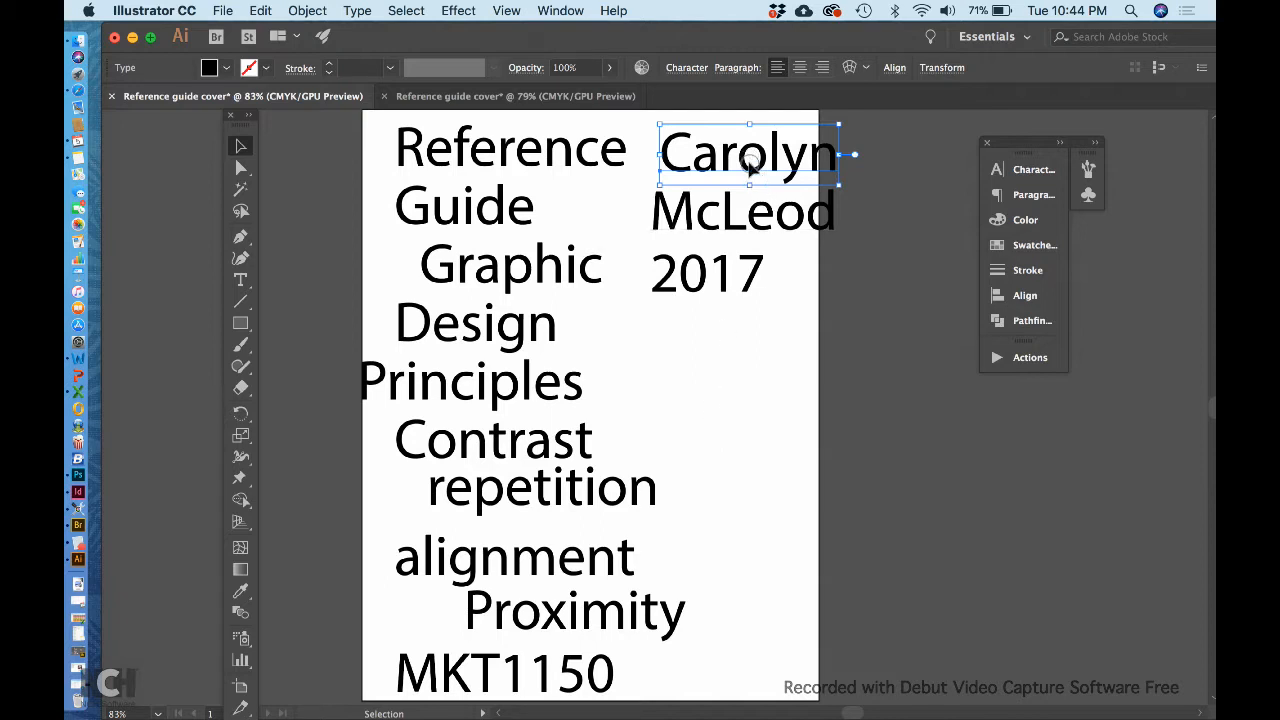
# Step: Reposition the separate title words: the author's first name below 2017, Reference toward the page's center, and Graphic just above Design
pyautogui.moveTo(748, 165); pyautogui.dragTo(737, 339)
pyautogui.moveTo(566, 152); pyautogui.dragTo(665, 160)
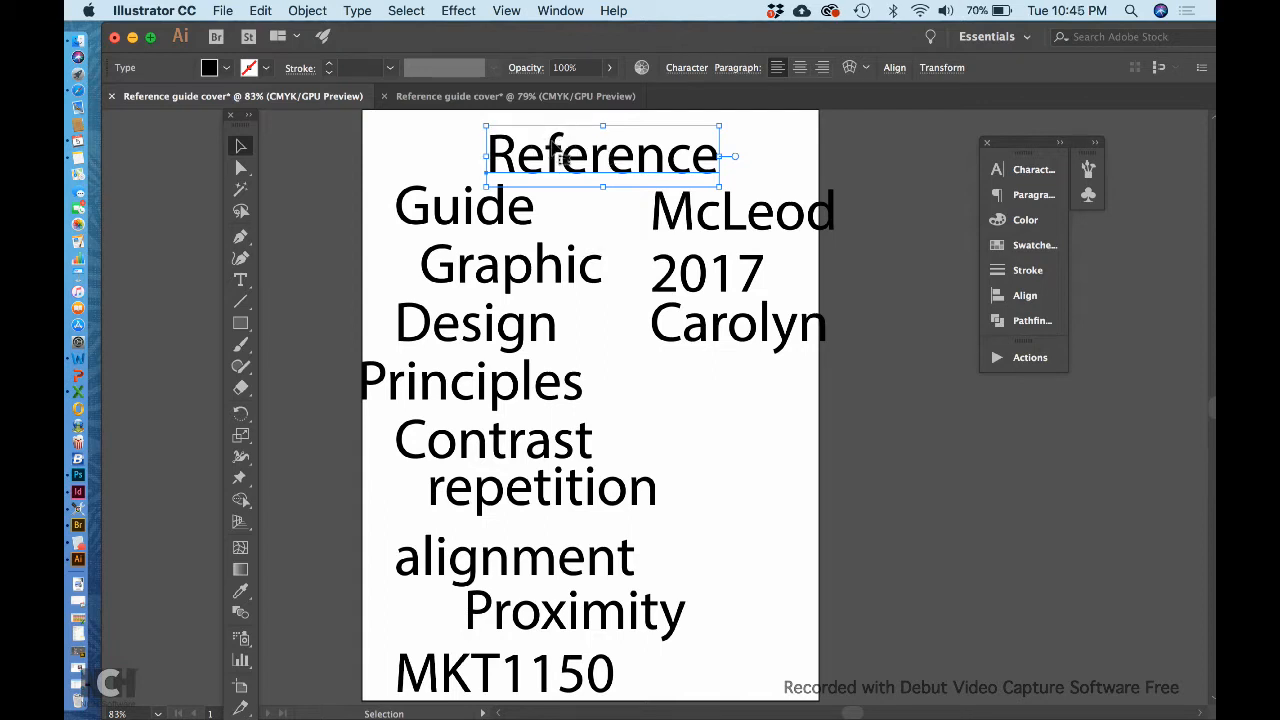
pyautogui.click(534, 270)
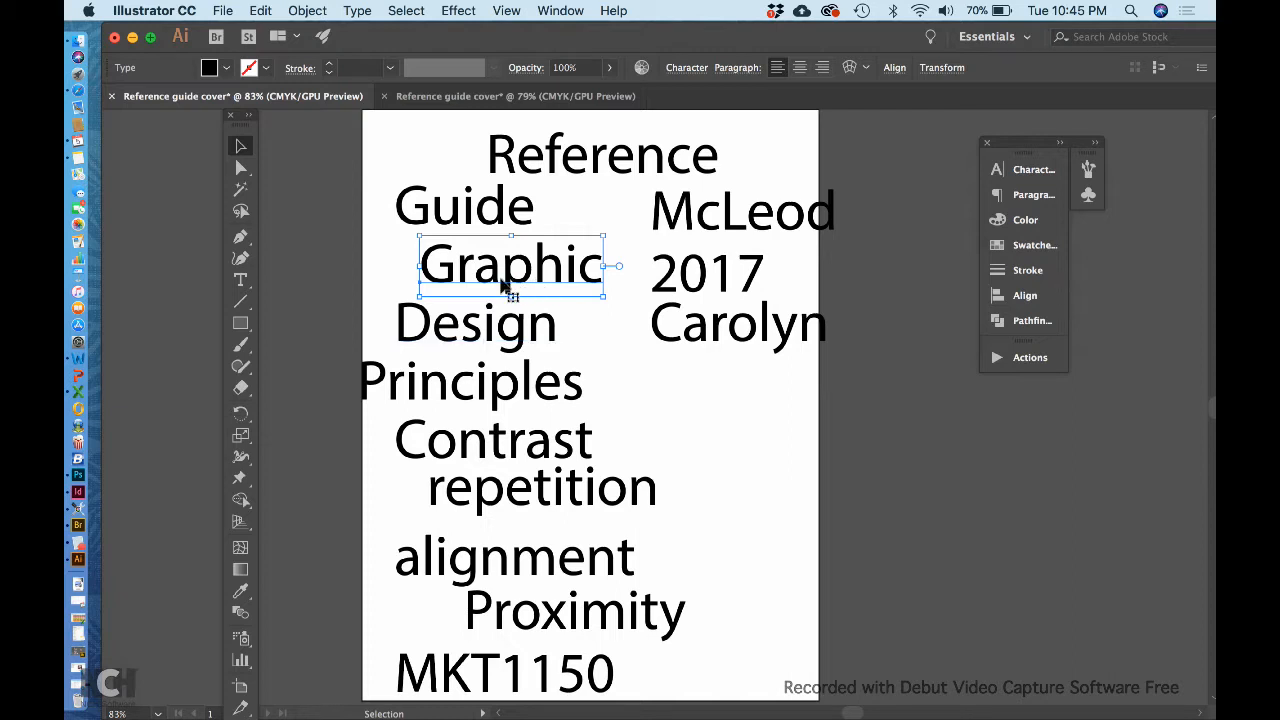
pyautogui.moveTo(531, 282); pyautogui.dragTo(500, 326)
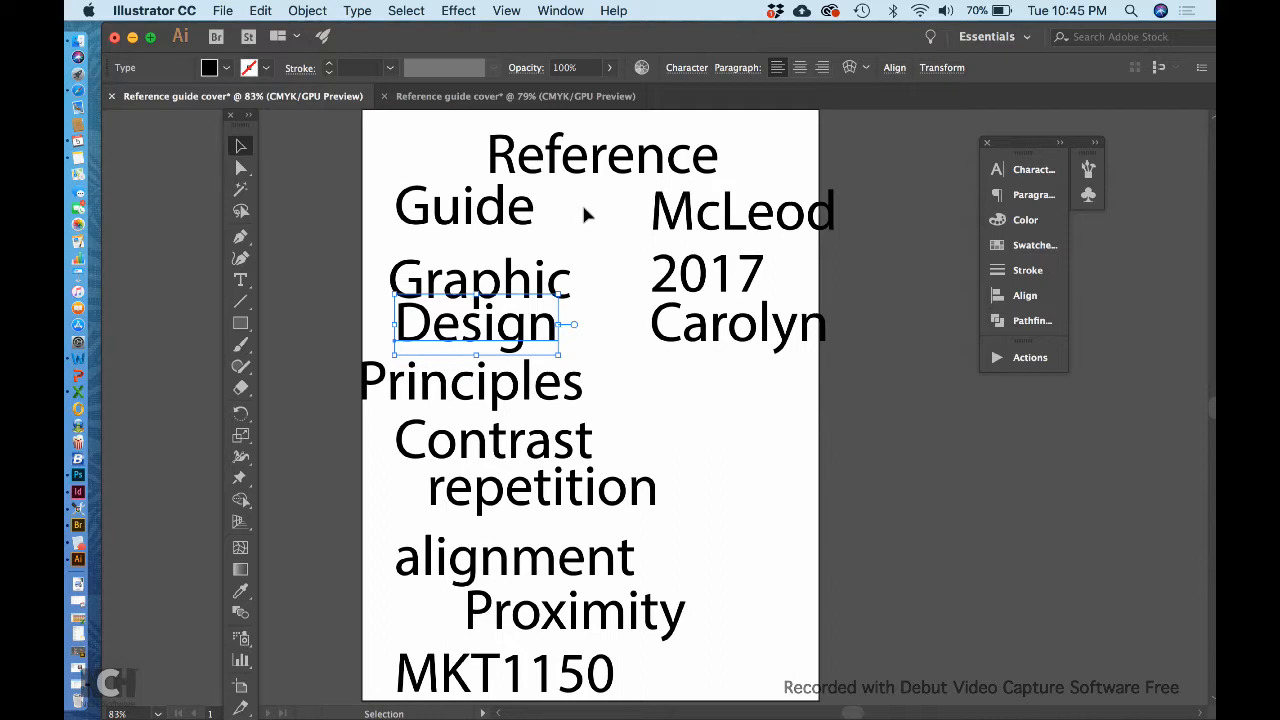
# Step: Apply All Caps to all of the text on the page
pyautogui.press('super+a')
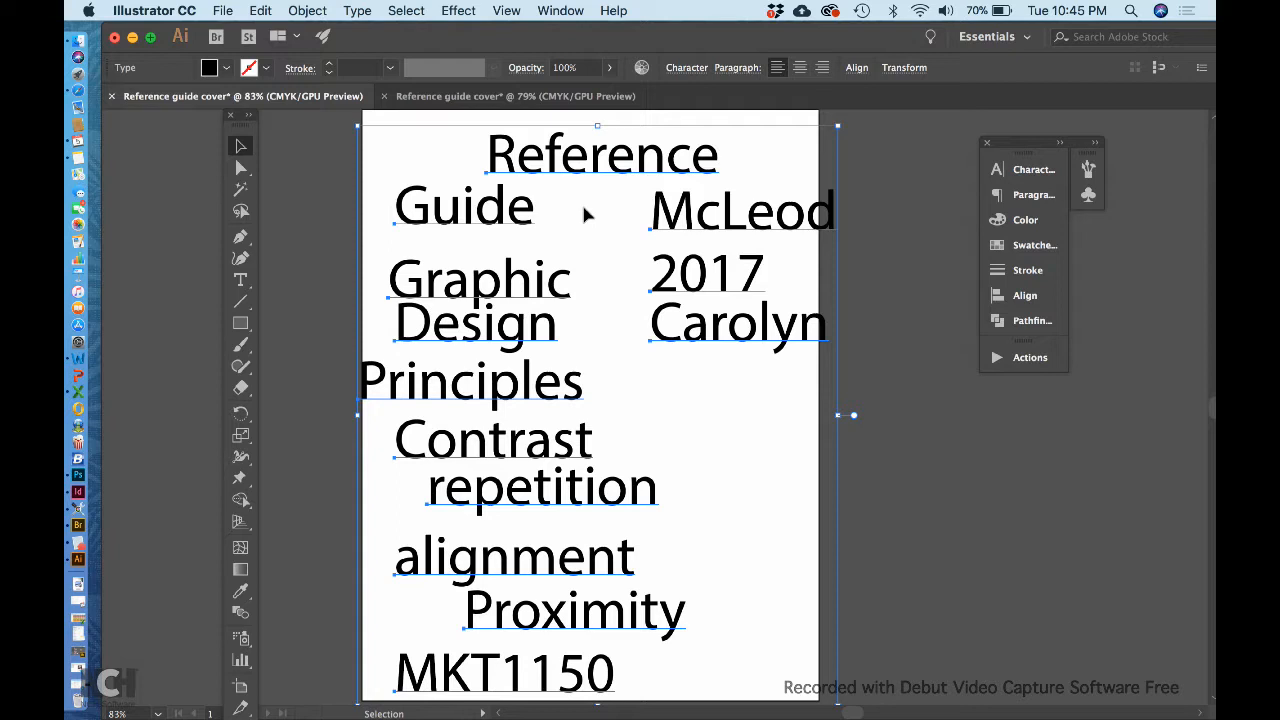
pyautogui.click(687, 68)
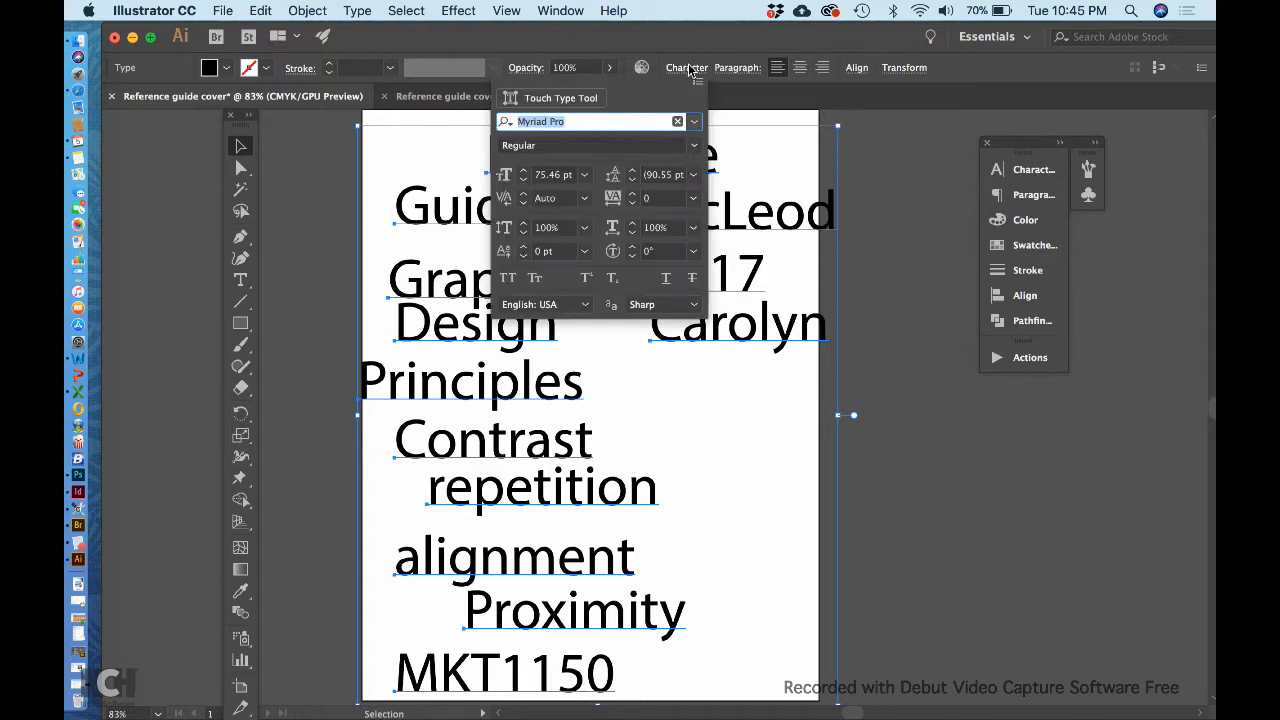
pyautogui.click(506, 279)
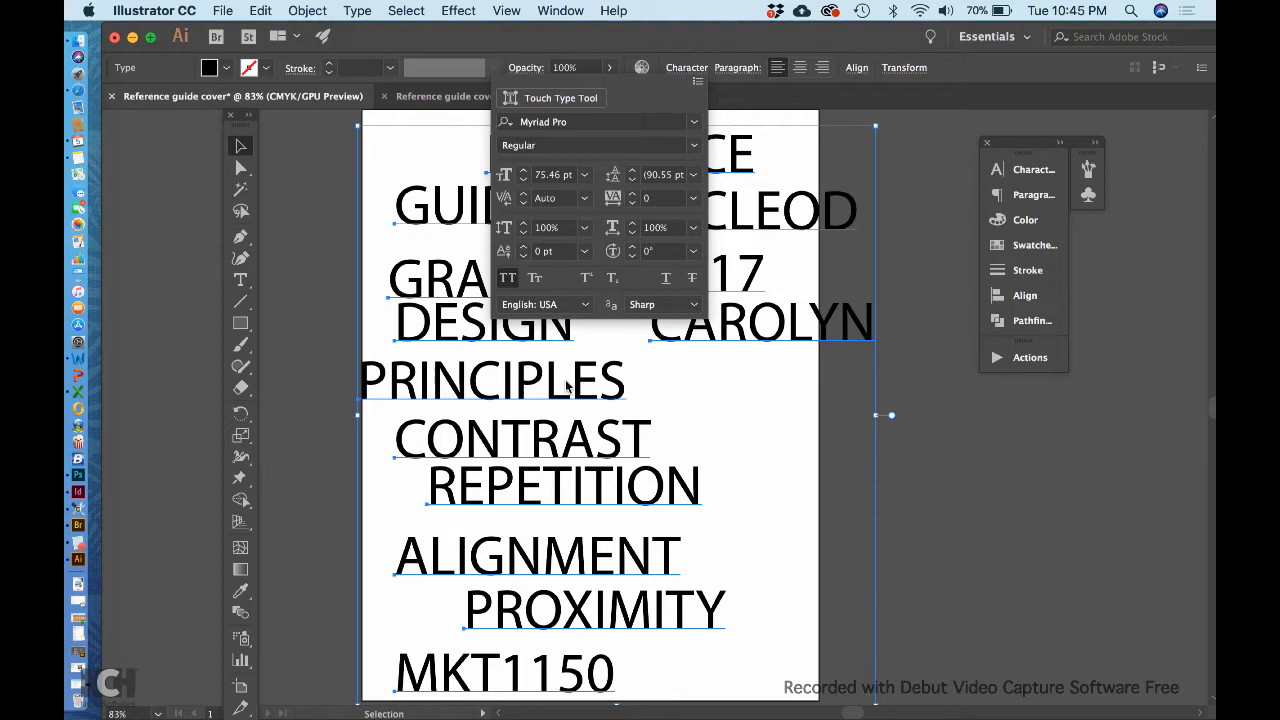
pyautogui.click(790, 159)
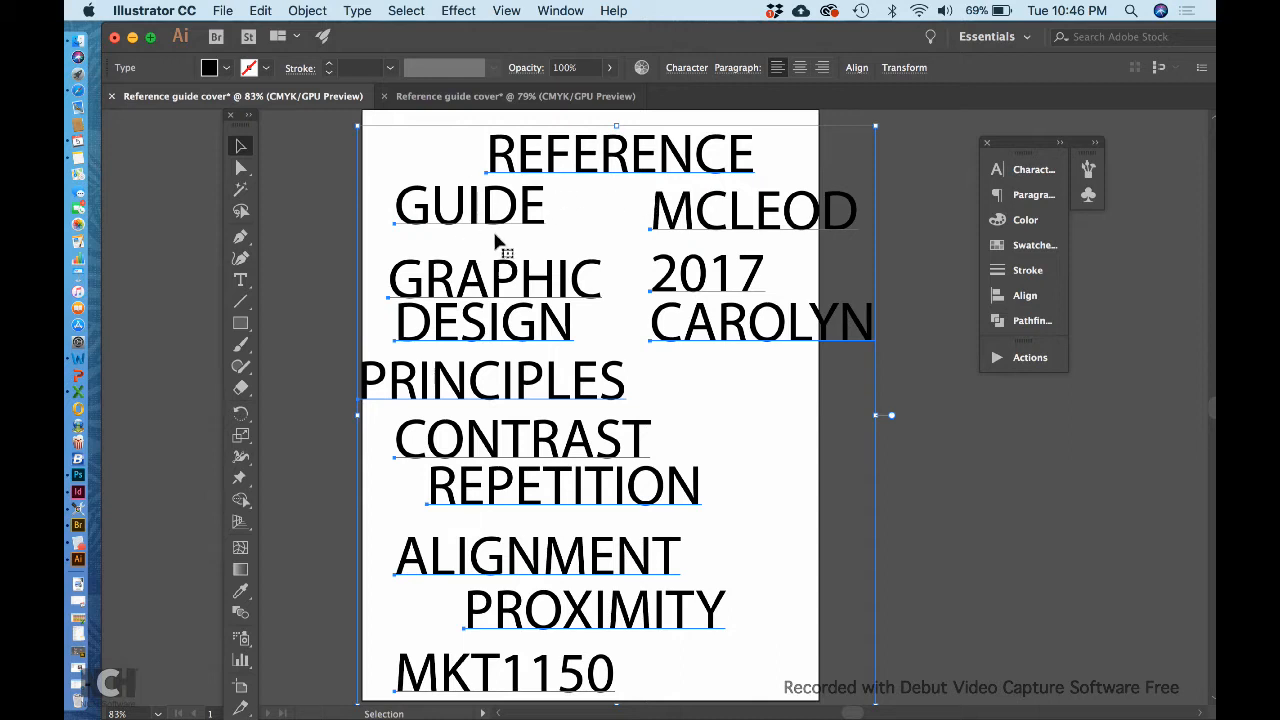
# Step: Left-align REFERENCE above GUIDE, then place the author's surname beside GUIDE and 2017 beside REFERENCE
pyautogui.click(580, 209)
pyautogui.moveTo(698, 150); pyautogui.dragTo(603, 154)
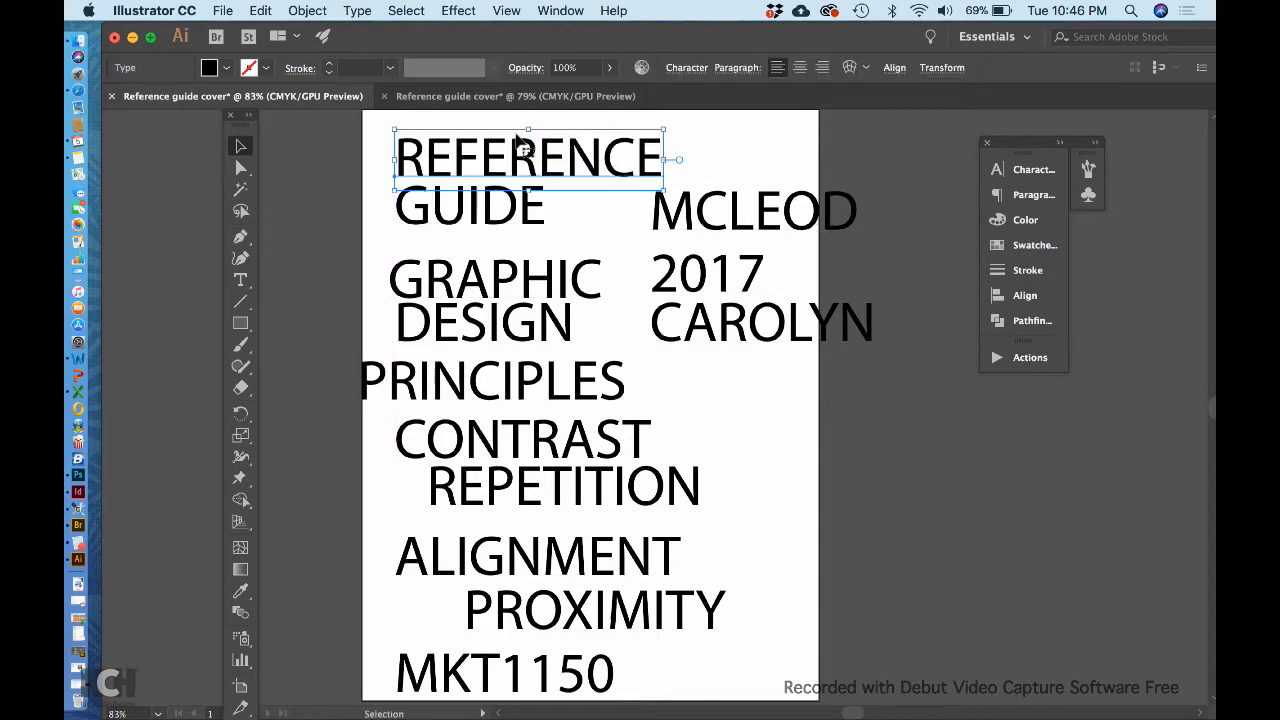
pyautogui.click(490, 219)
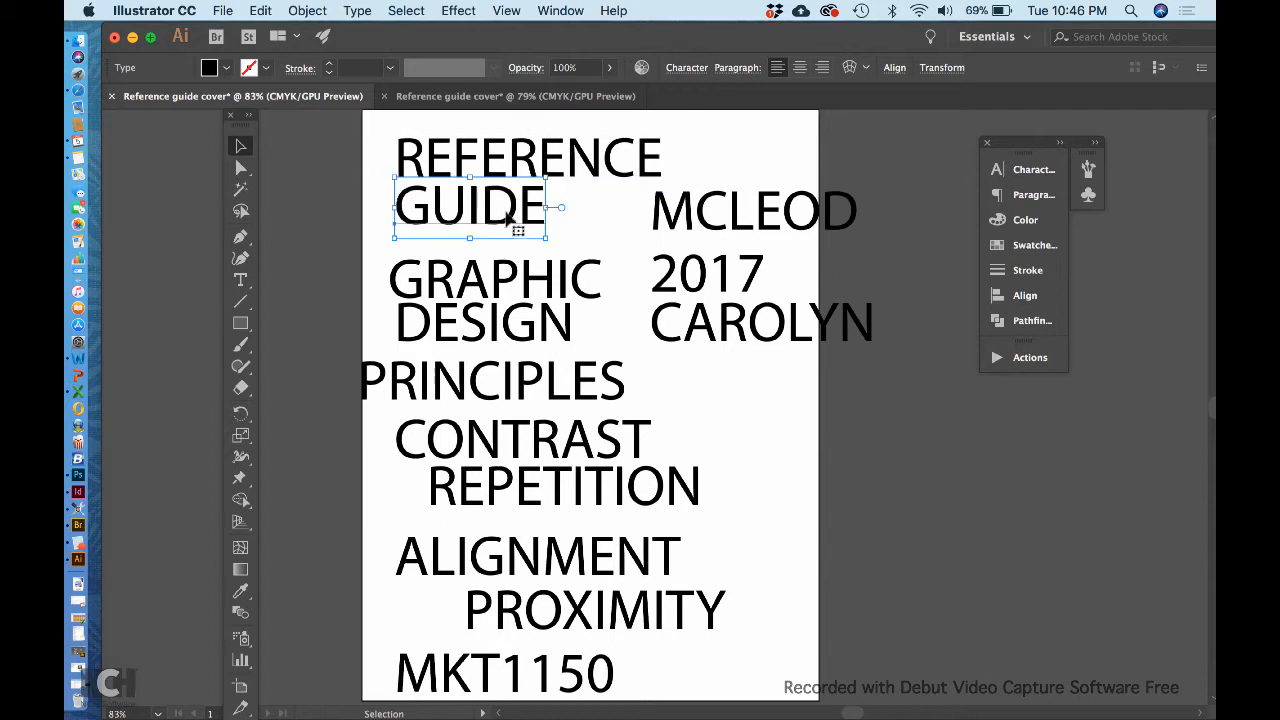
pyautogui.moveTo(681, 211); pyautogui.dragTo(583, 213)
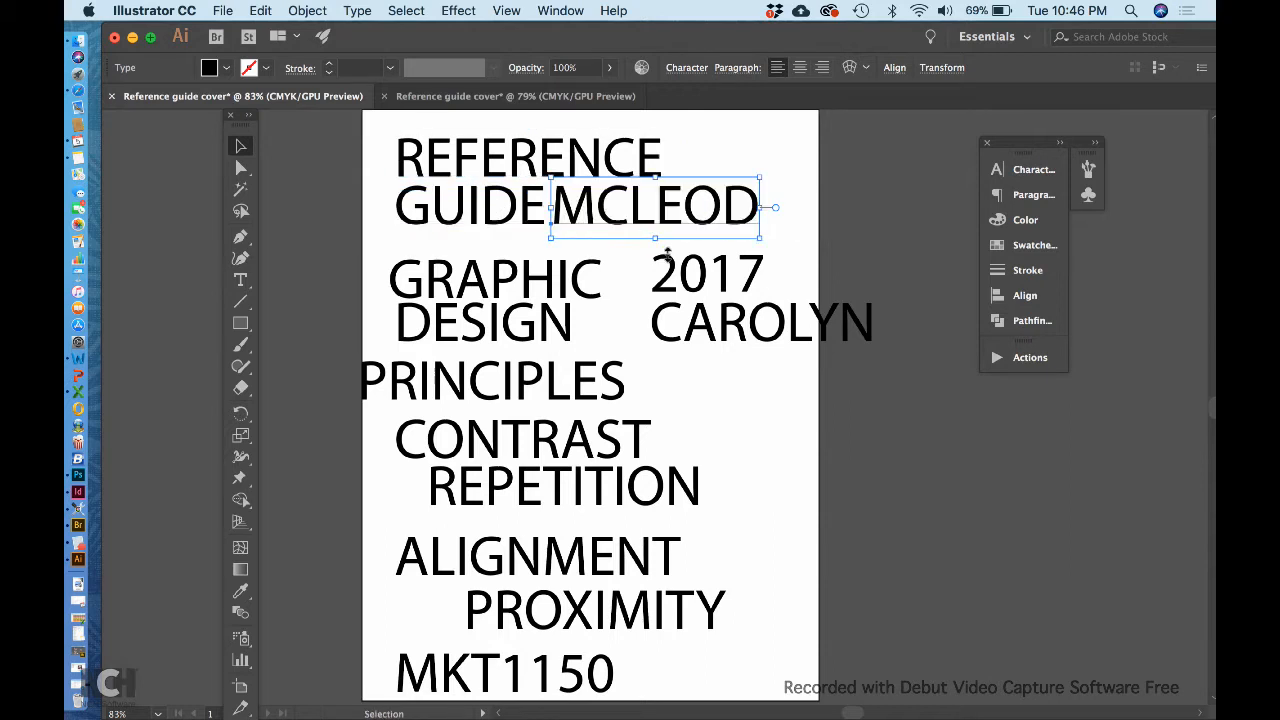
pyautogui.moveTo(684, 280); pyautogui.dragTo(702, 152)
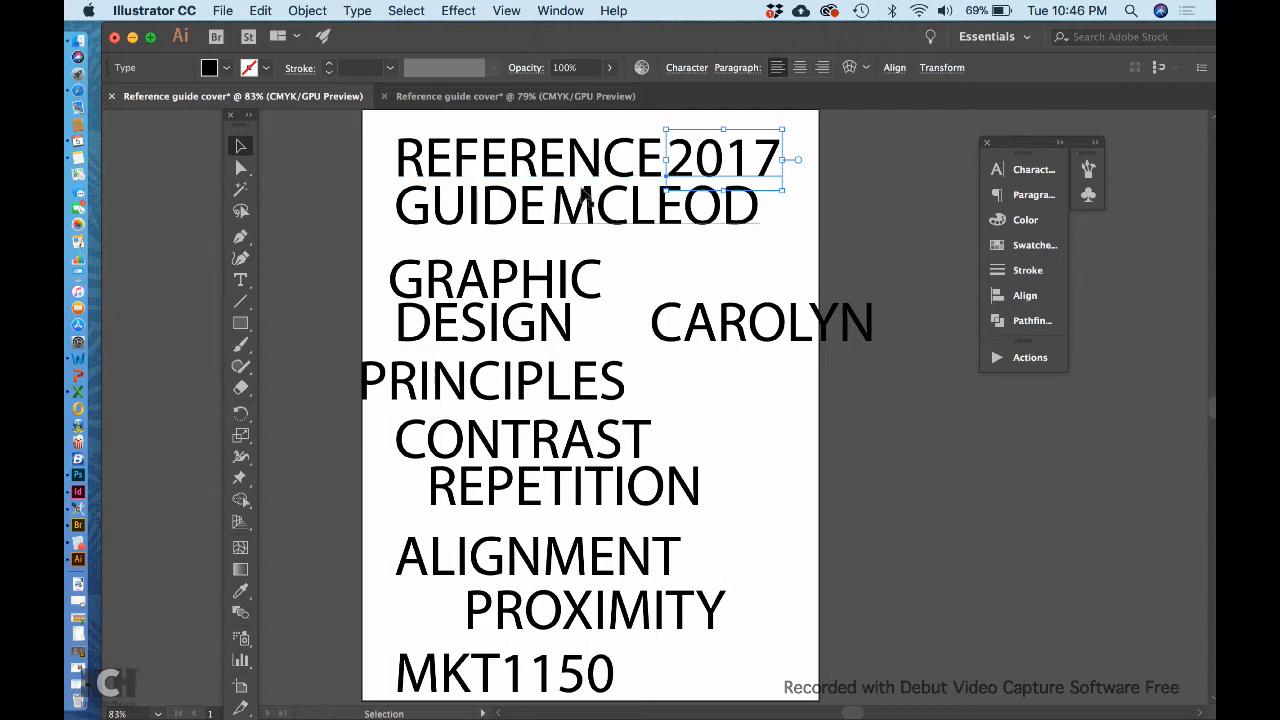
# Step: Left-align GRAPHIC beneath GUIDE and widen the gaps before 2017 and the author's surname
pyautogui.moveTo(556, 278); pyautogui.dragTo(562, 260)
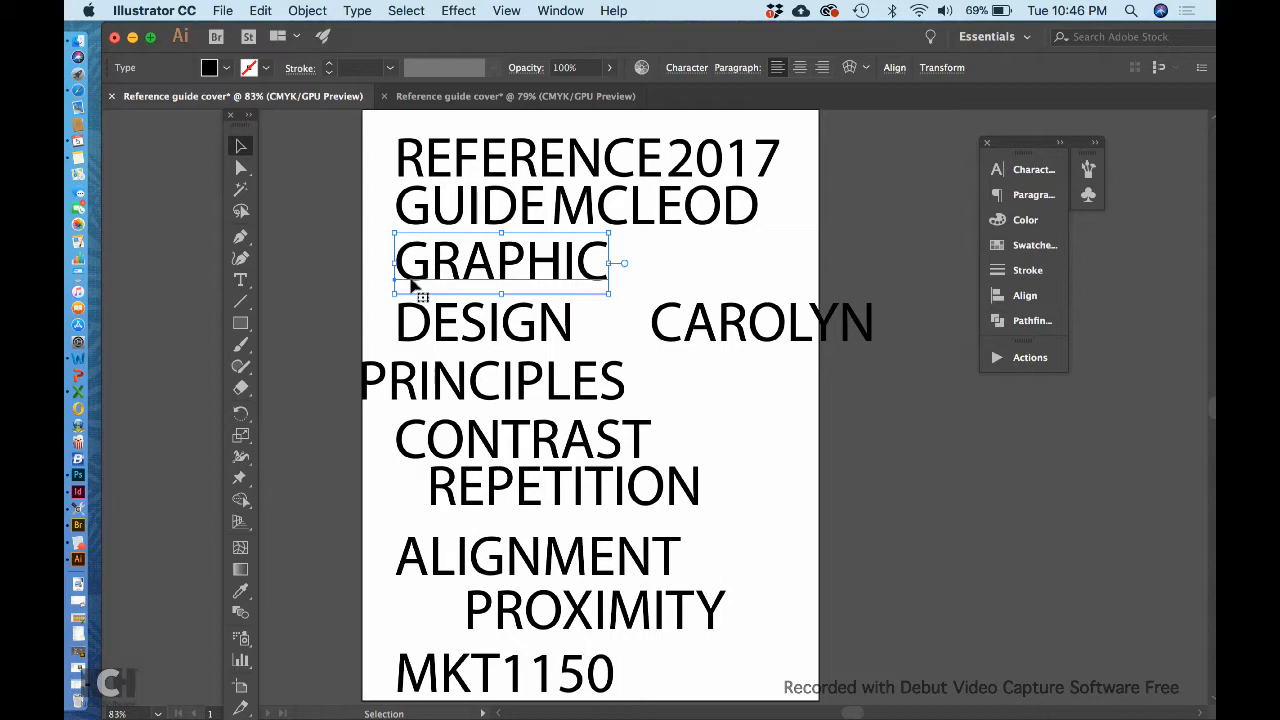
pyautogui.click(690, 262)
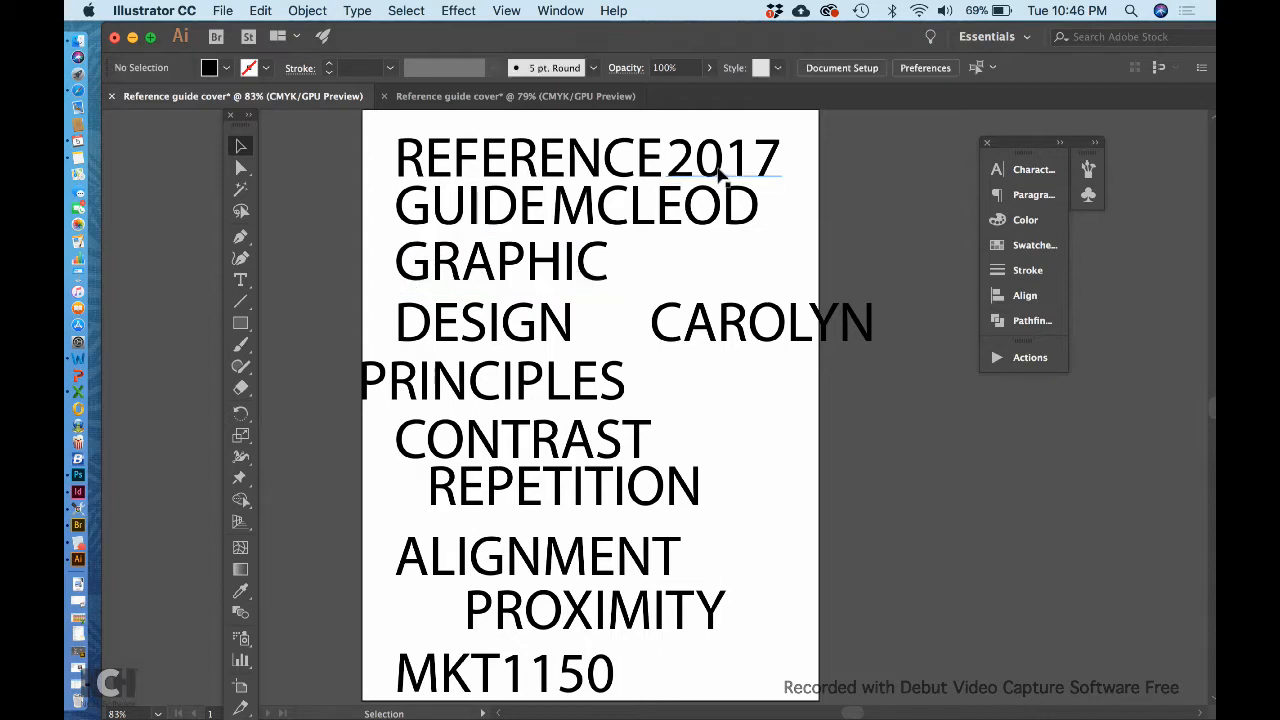
pyautogui.moveTo(716, 168); pyautogui.dragTo(736, 168)
pyautogui.moveTo(701, 217); pyautogui.dragTo(717, 224)
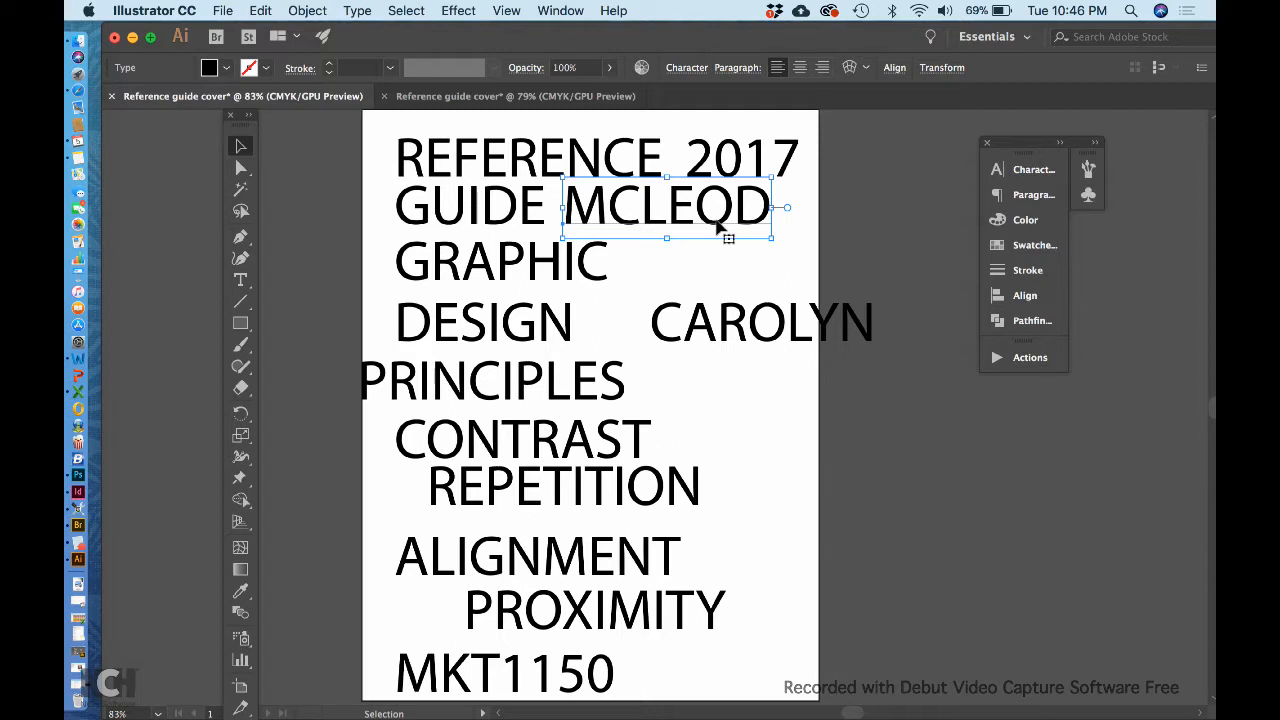
# Step: Change the font of all text objects to Impact
pyautogui.press('super+a')
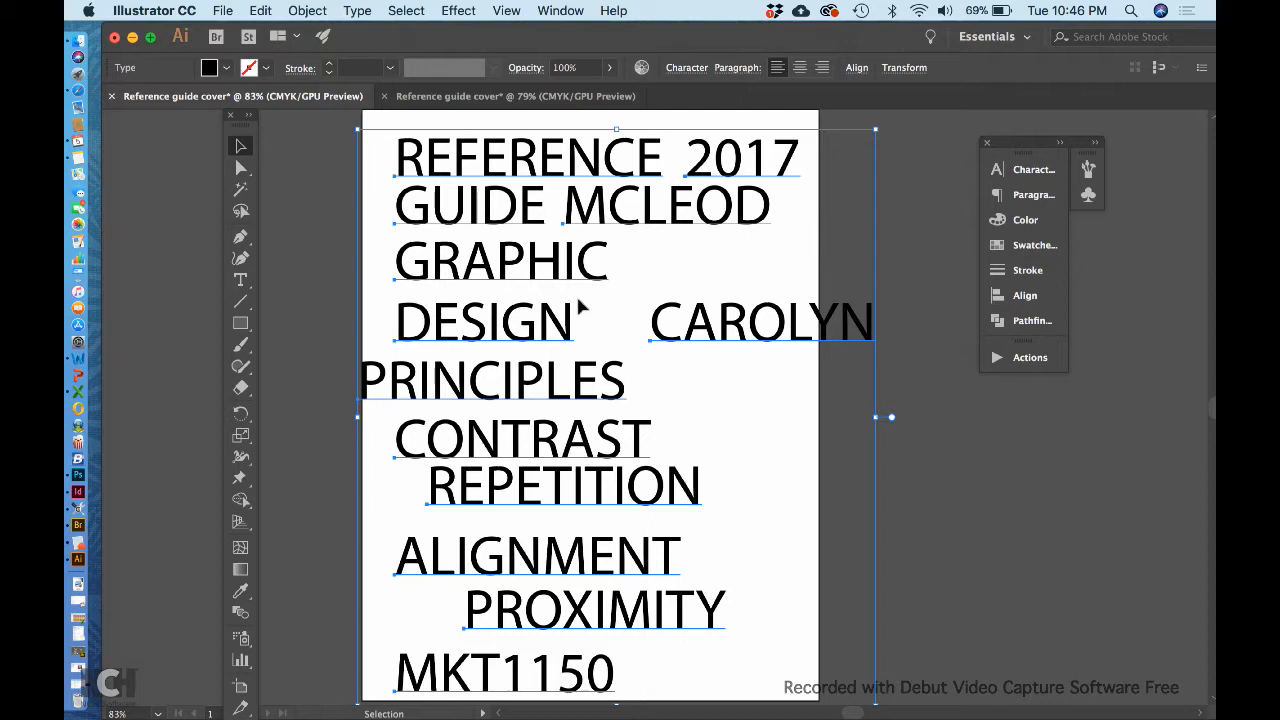
pyautogui.click(651, 261)
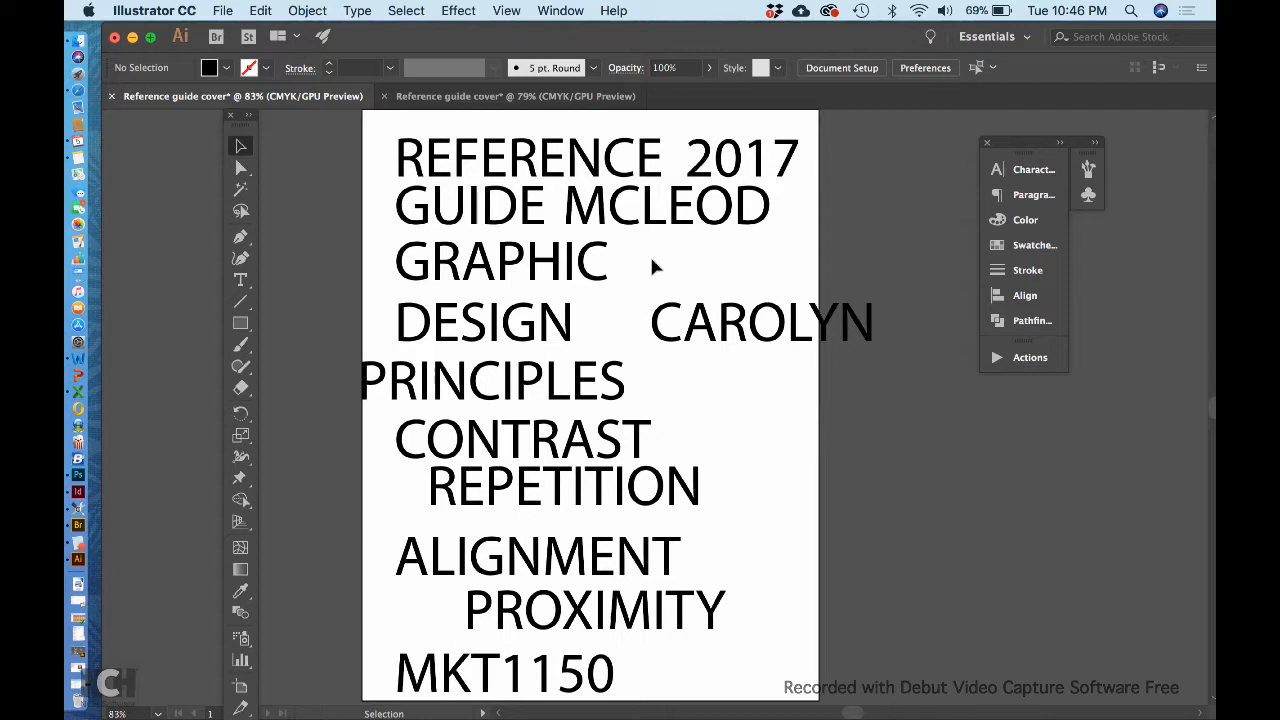
pyautogui.press('super+a')
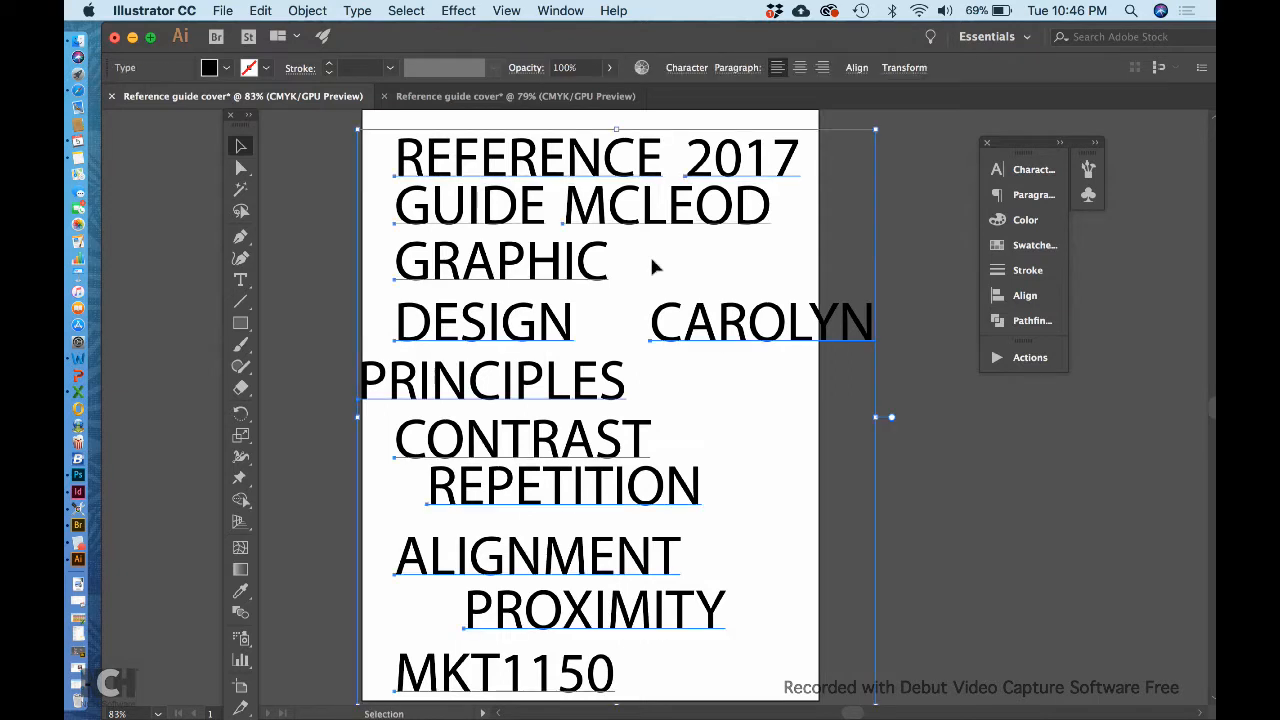
pyautogui.click(686, 68)
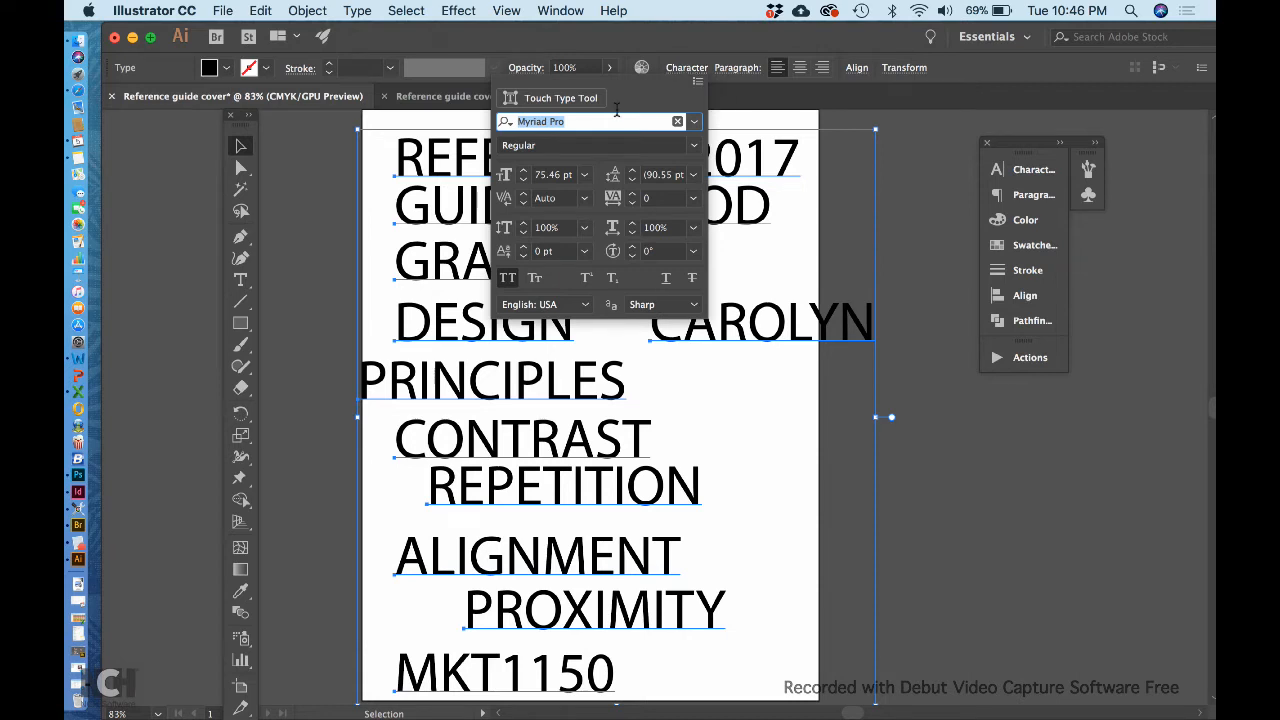
pyautogui.write('imp')
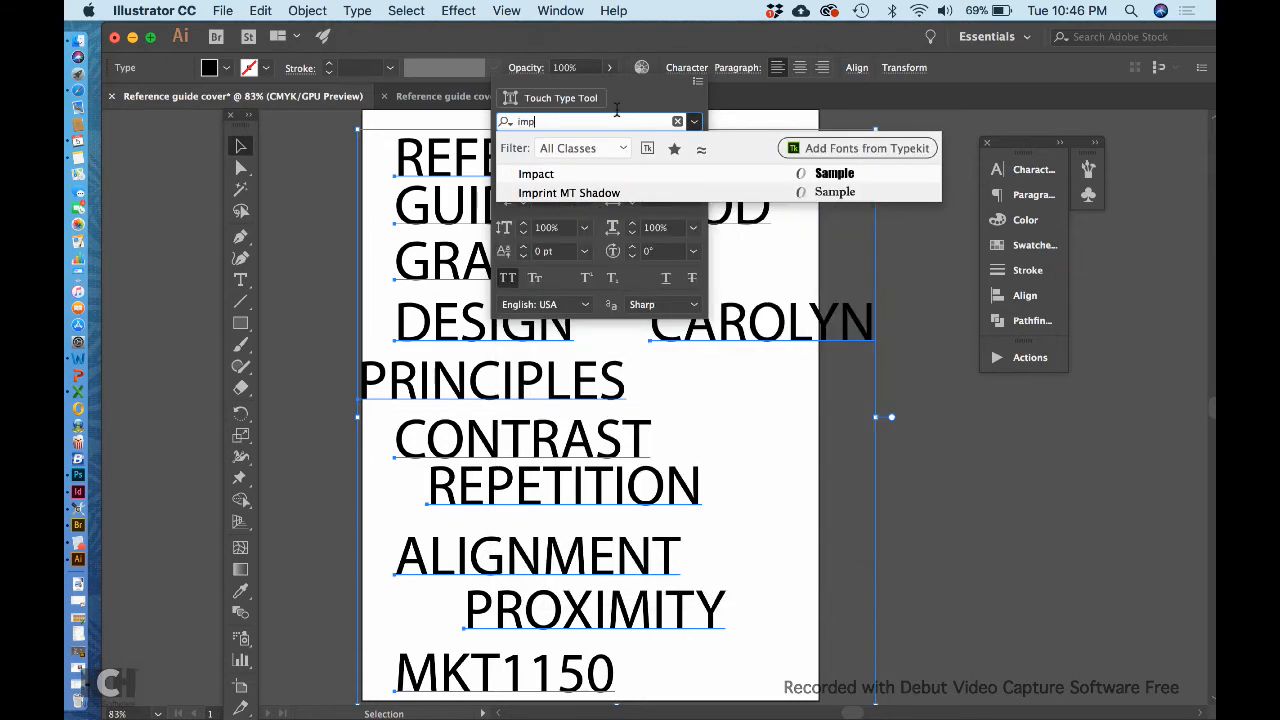
pyautogui.click(616, 174)
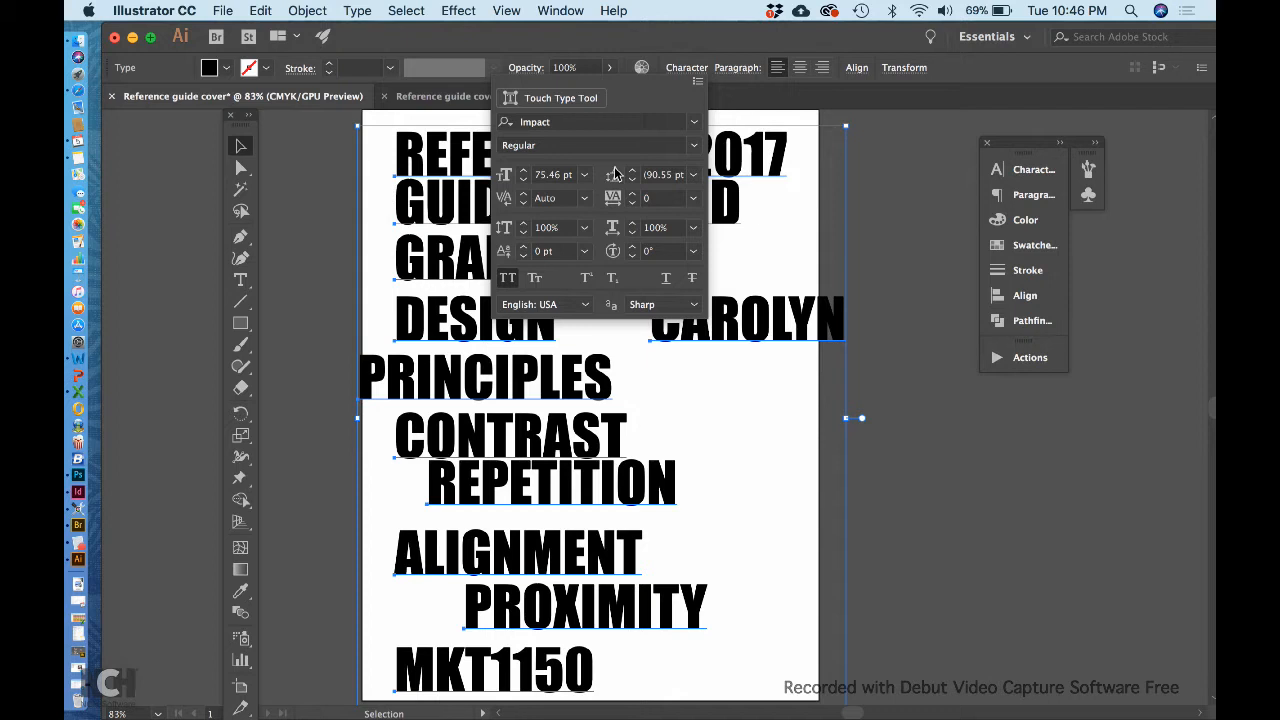
pyautogui.click(890, 226)
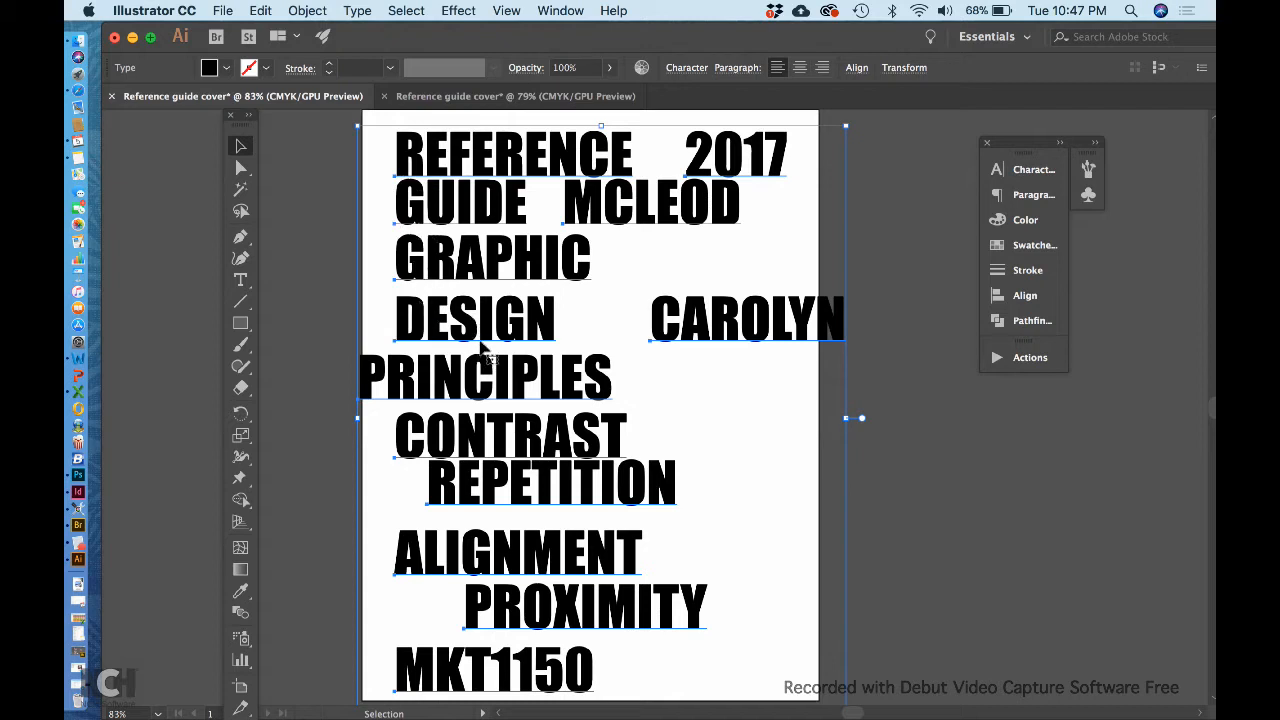
# Step: Move all the text off the artboard onto the empty canvas to its right
pyautogui.moveTo(481, 346); pyautogui.dragTo(495, 334)
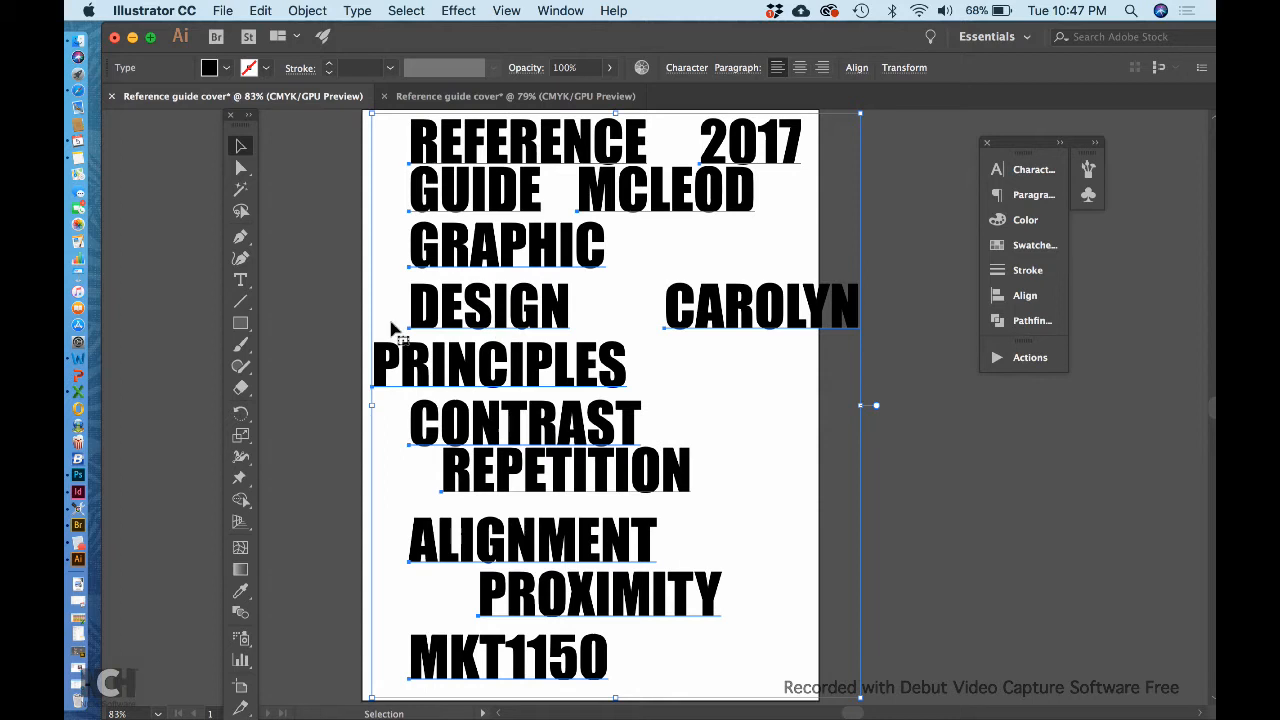
pyautogui.click(338, 326)
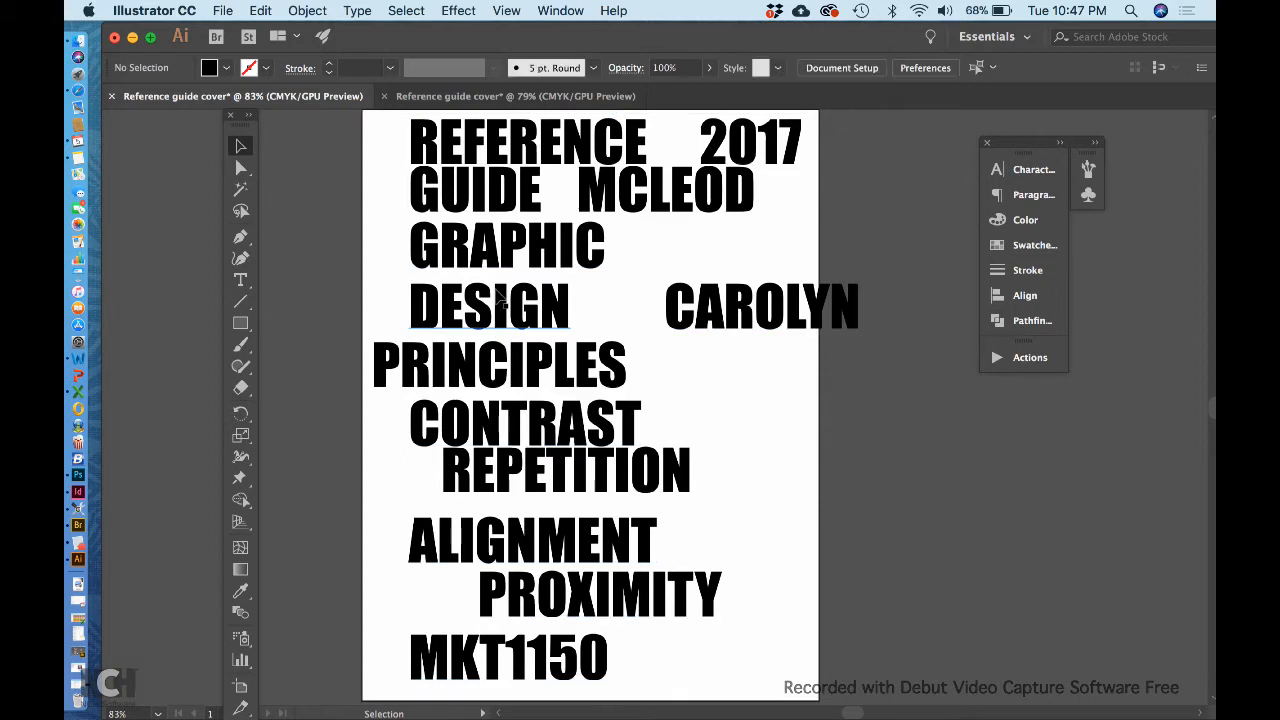
pyautogui.press('super+a')
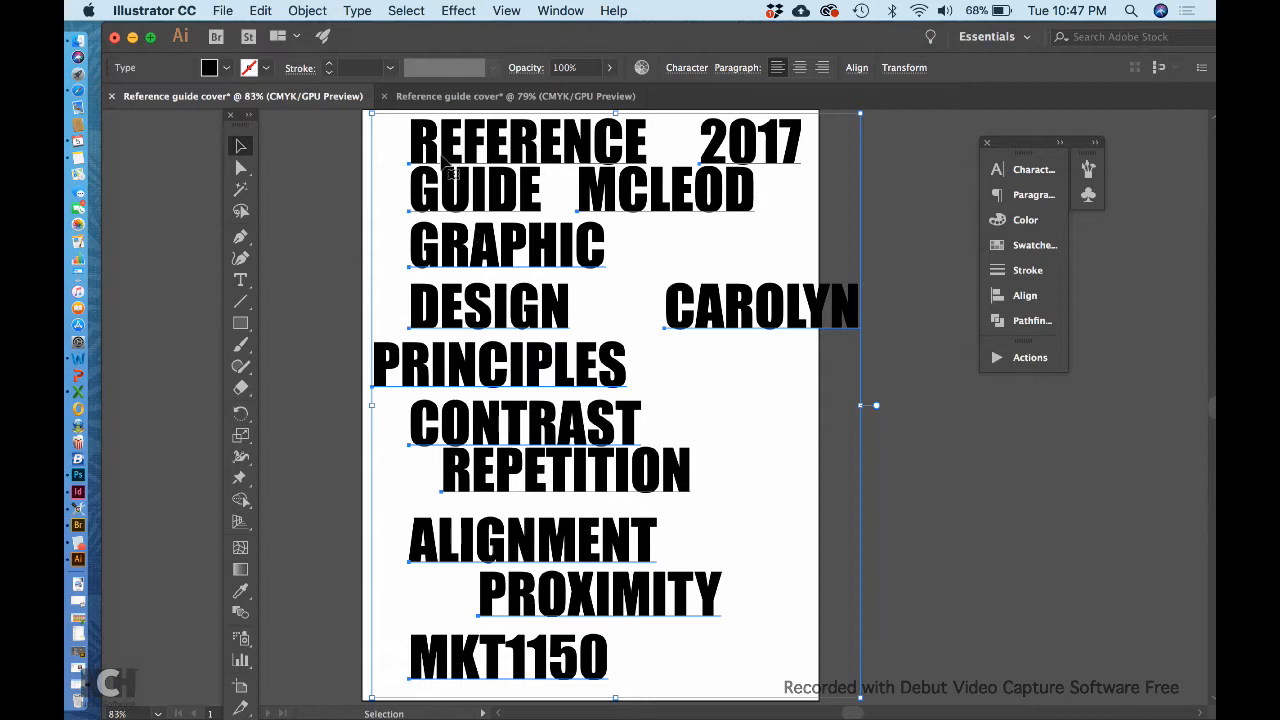
pyautogui.moveTo(430, 158); pyautogui.dragTo(910, 163)
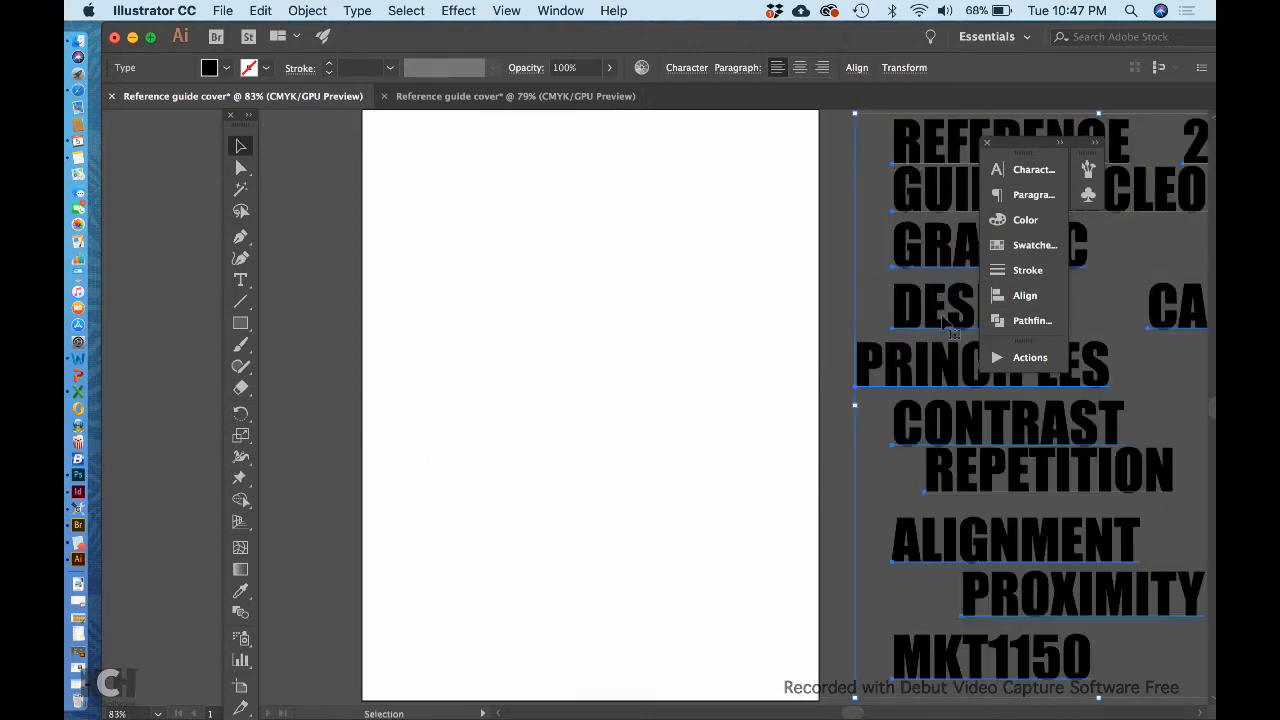
pyautogui.click(838, 217)
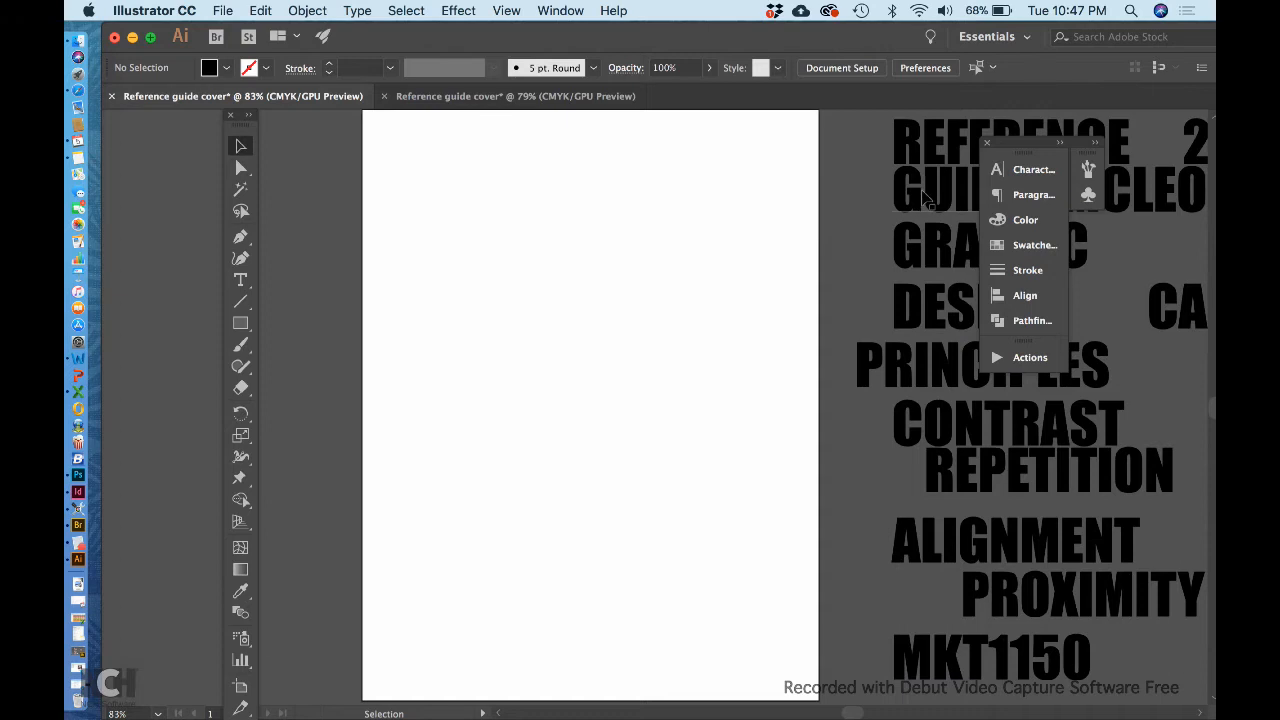
# Step: Place REFERENCE at the artboard's upper left with GUIDE close beneath it, enlarging GUIDE to match REFERENCE's width
pyautogui.moveTo(930, 160); pyautogui.dragTo(415, 173)
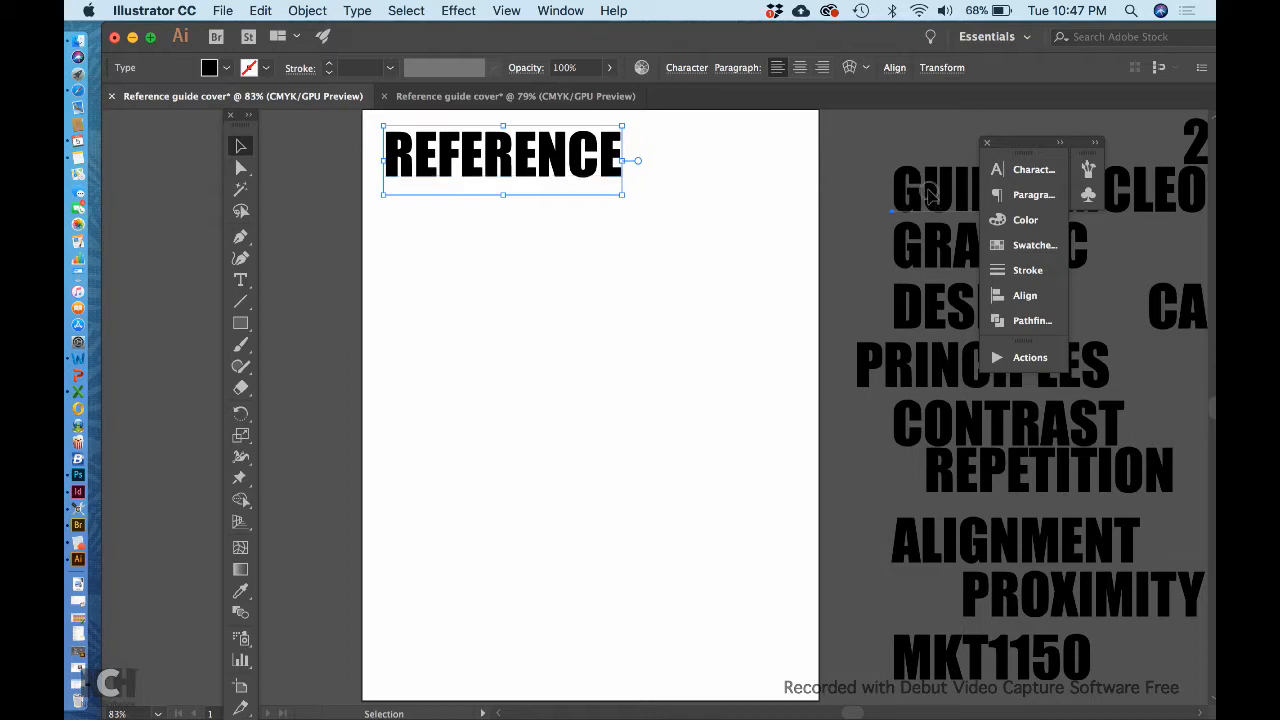
pyautogui.moveTo(905, 196); pyautogui.dragTo(421, 218)
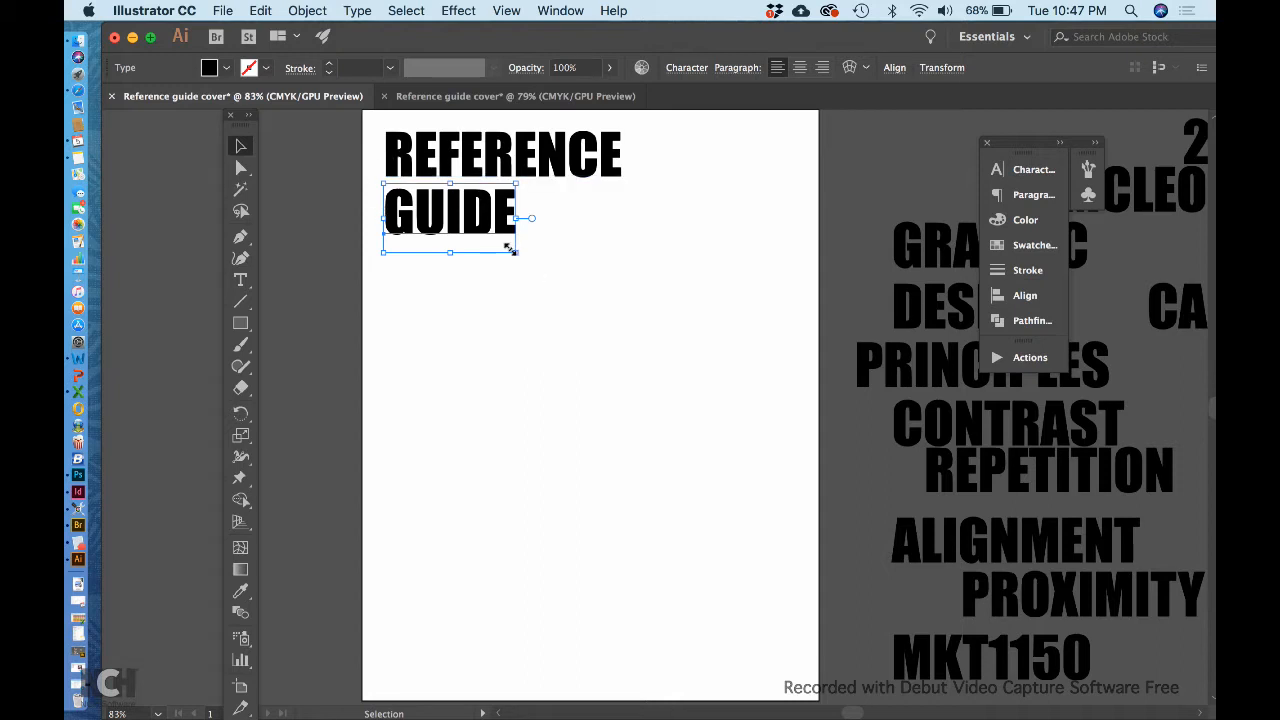
pyautogui.moveTo(512, 251); pyautogui.dragTo(594, 286)
pyautogui.moveTo(617, 306); pyautogui.dragTo(620, 307)
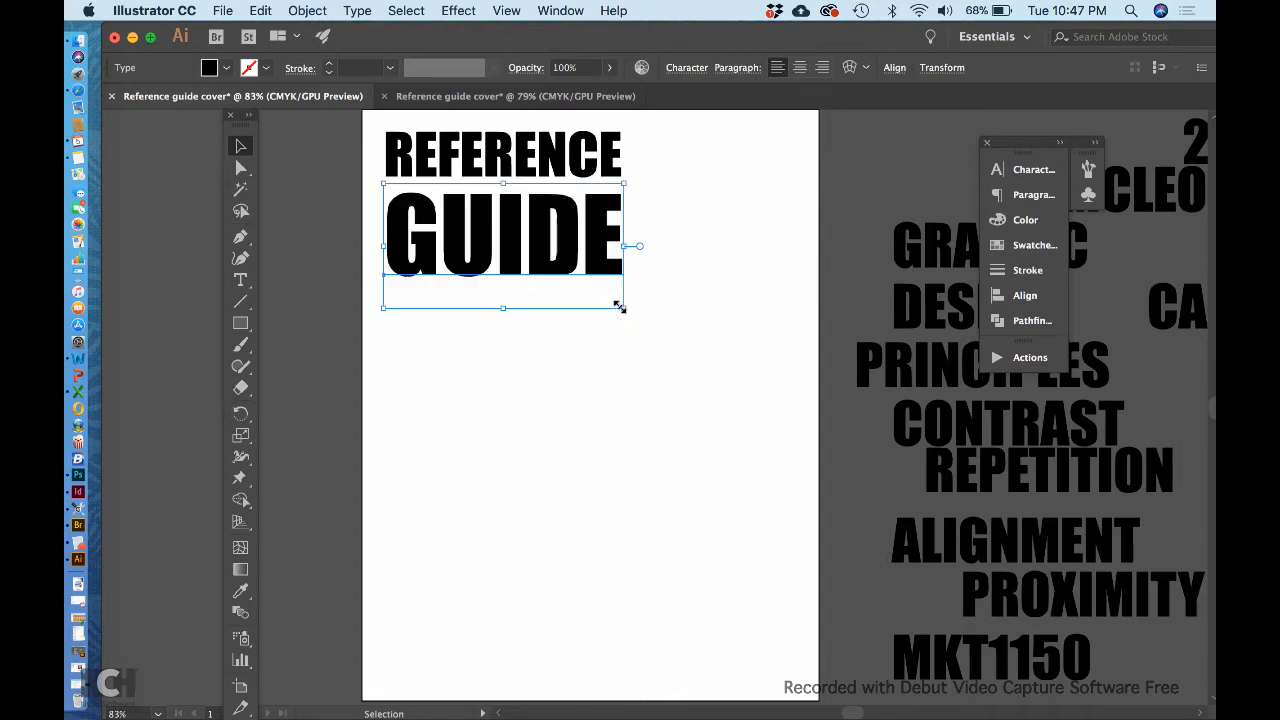
pyautogui.moveTo(599, 261); pyautogui.dragTo(600, 252)
pyautogui.click(650, 211)
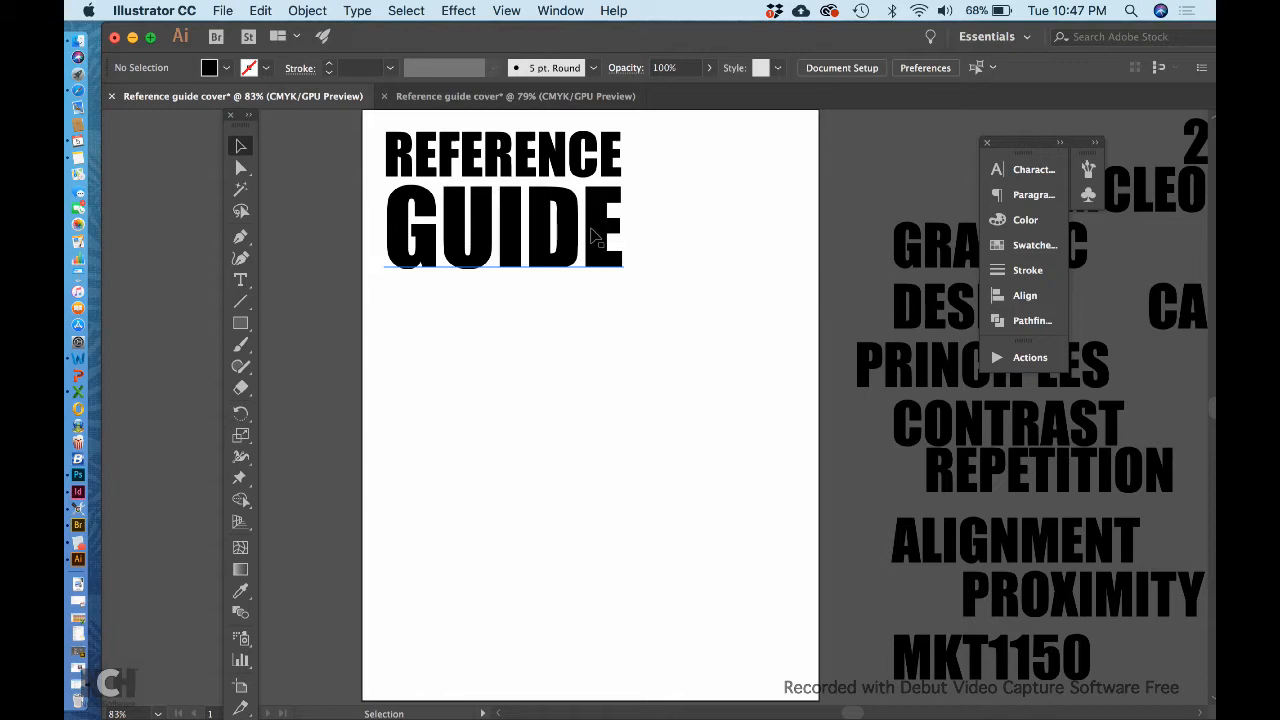
# Step: Examine the edge alignment and spacing of REFERENCE and GUIDE at 200% magnification, briefly showing the rulers
pyautogui.press('super+equal')
pyautogui.press('super+equal')
pyautogui.press('super+equal')
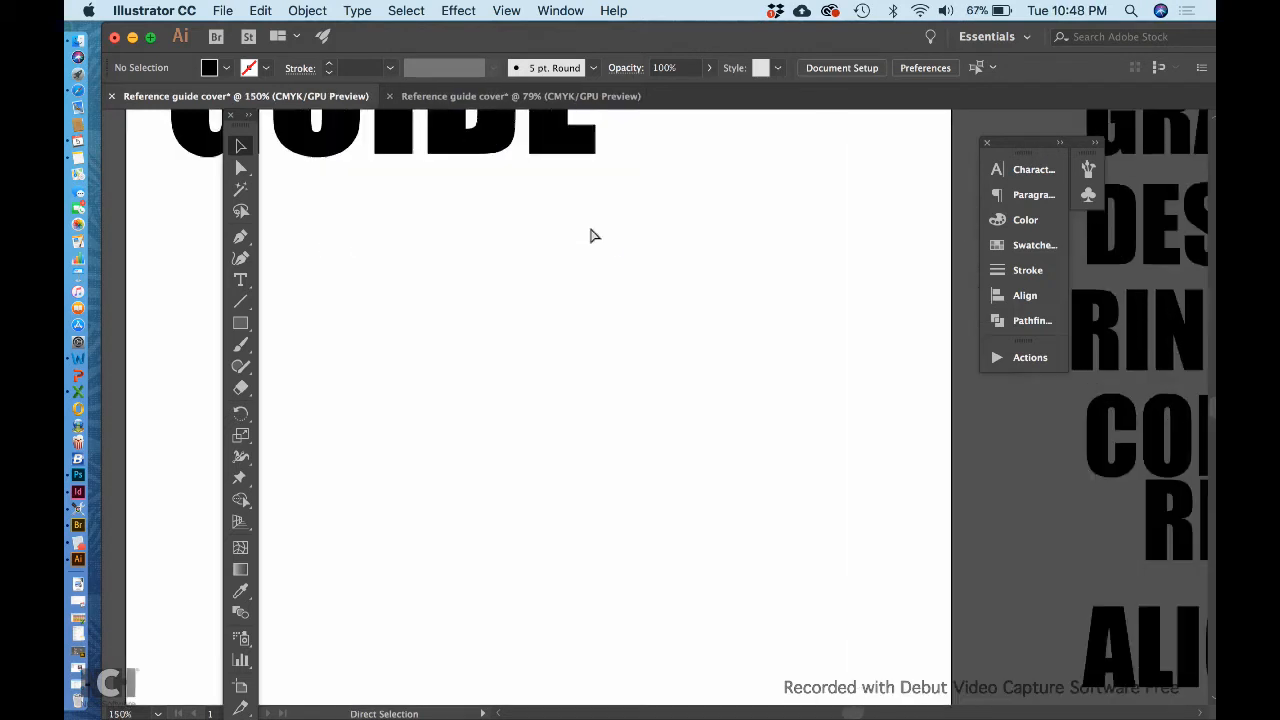
pyautogui.hscroll(-3, 590, 235)
pyautogui.scroll(8, 590, 235)
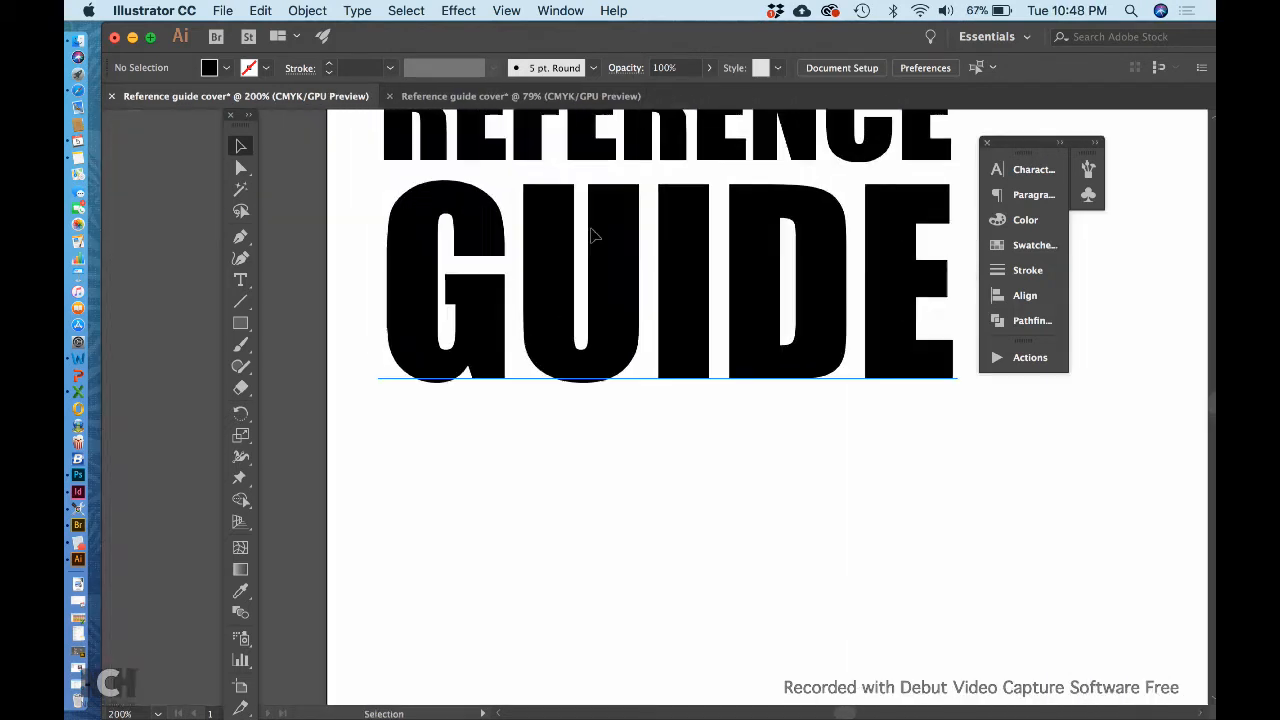
pyautogui.scroll(3, 592, 234)
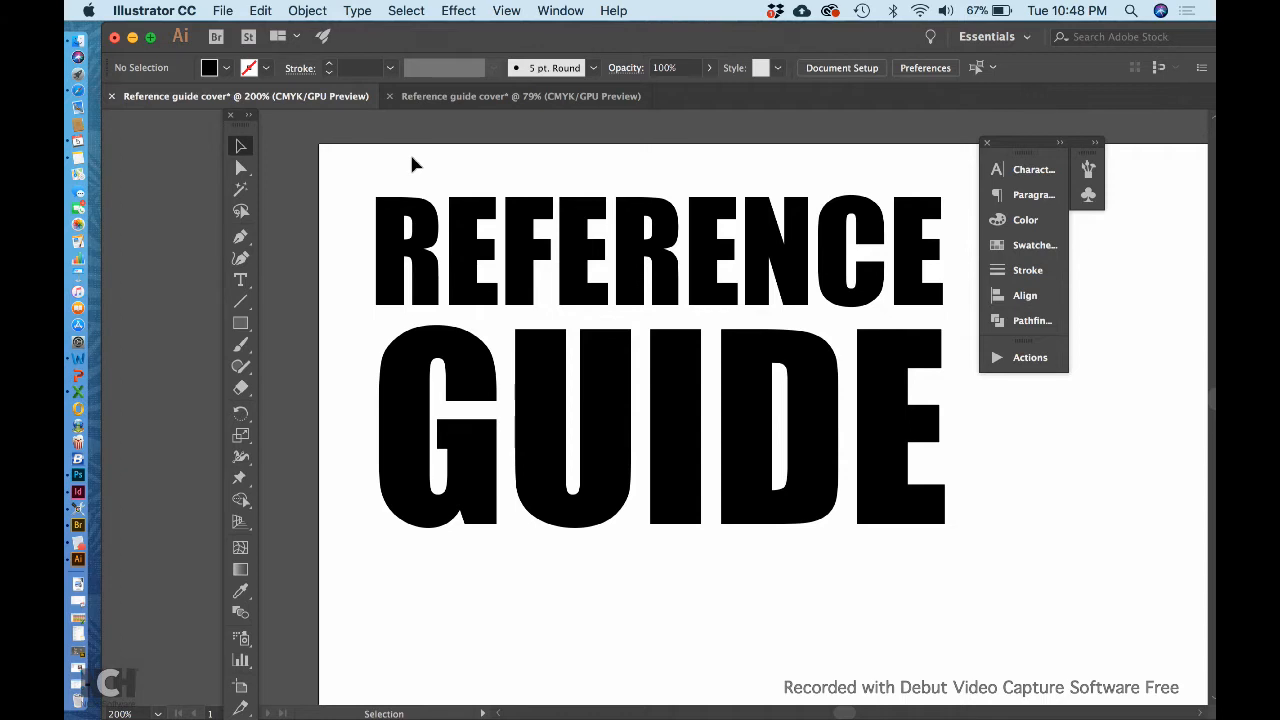
pyautogui.press('super+r')
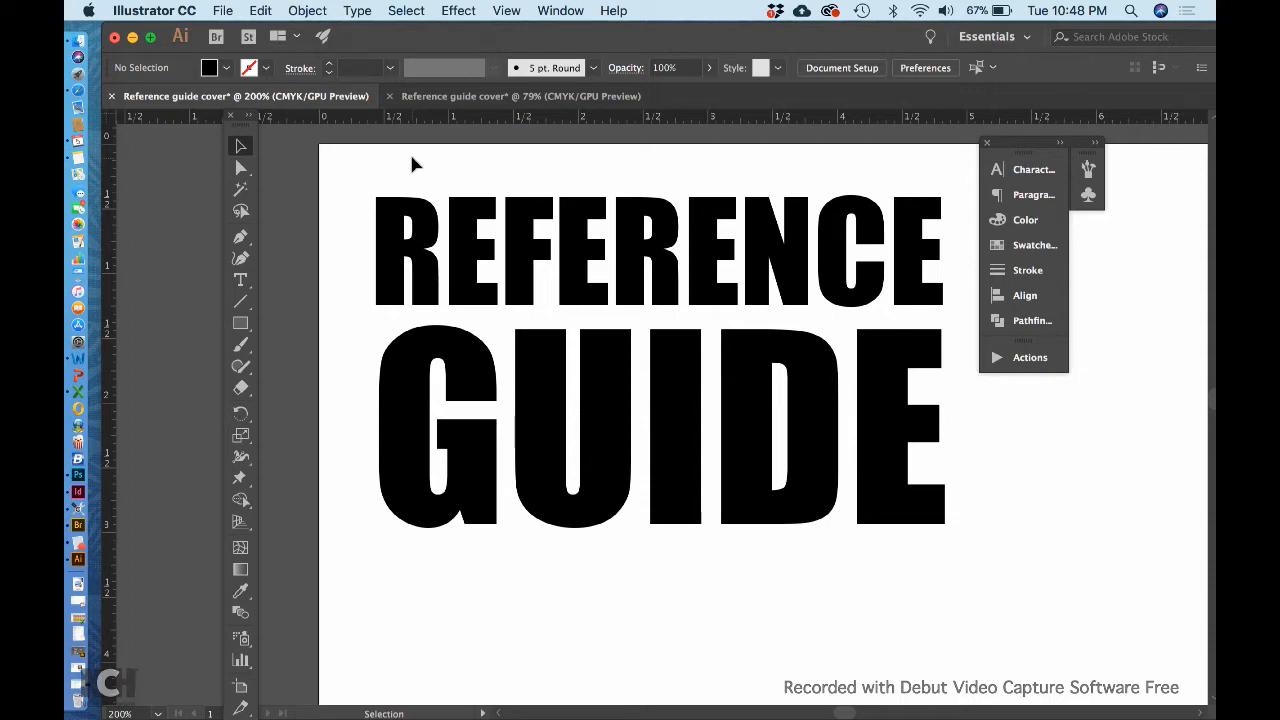
pyautogui.press('super+r')
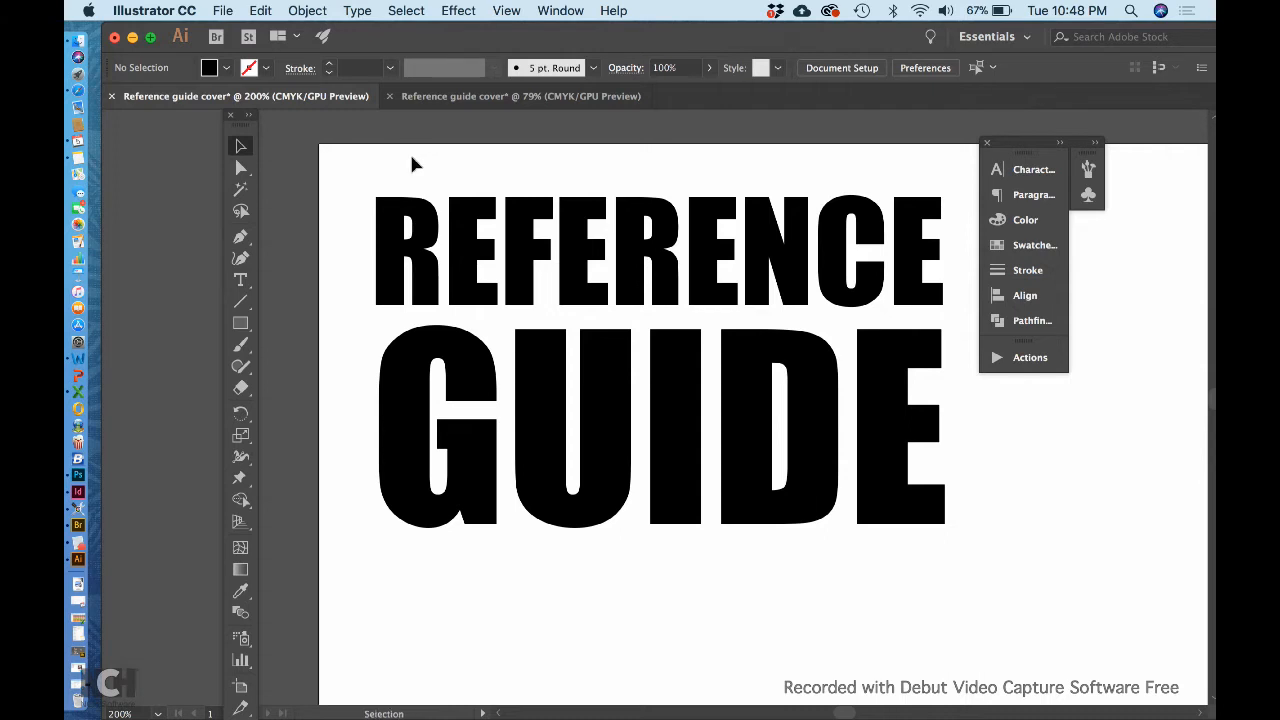
# Step: Show the rulers, place a vertical guide about 0.25 in from the artboard's left edge, and move REFERENCE and GUIDE left to meet it
pyautogui.press('super+r')
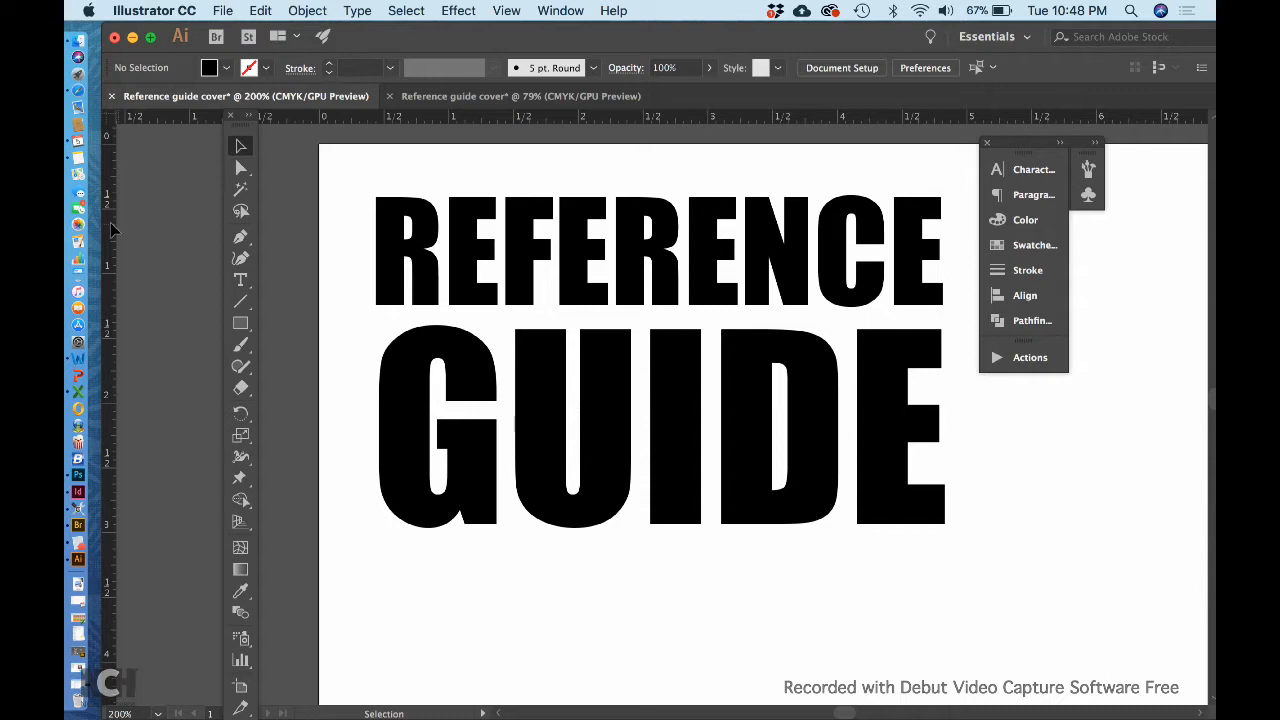
pyautogui.moveTo(112, 229); pyautogui.dragTo(349, 226)
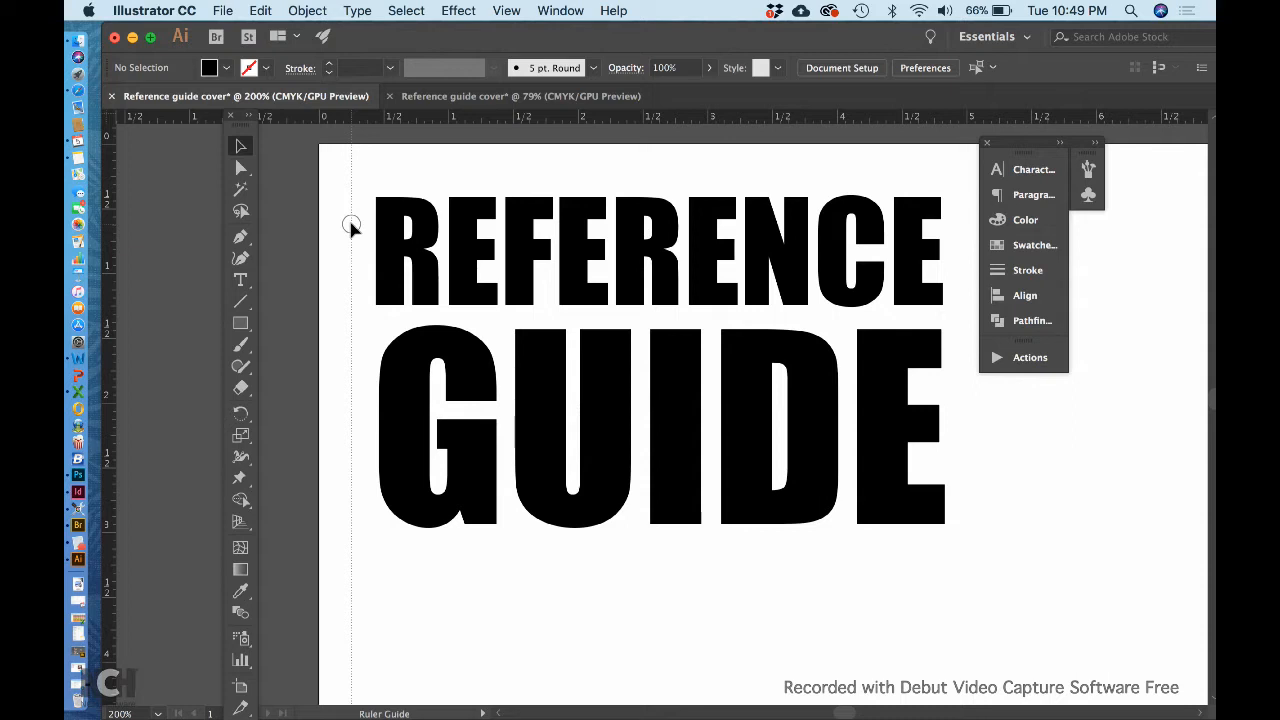
pyautogui.moveTo(351, 231); pyautogui.dragTo(375, 264)
pyautogui.moveTo(405, 382); pyautogui.dragTo(380, 387)
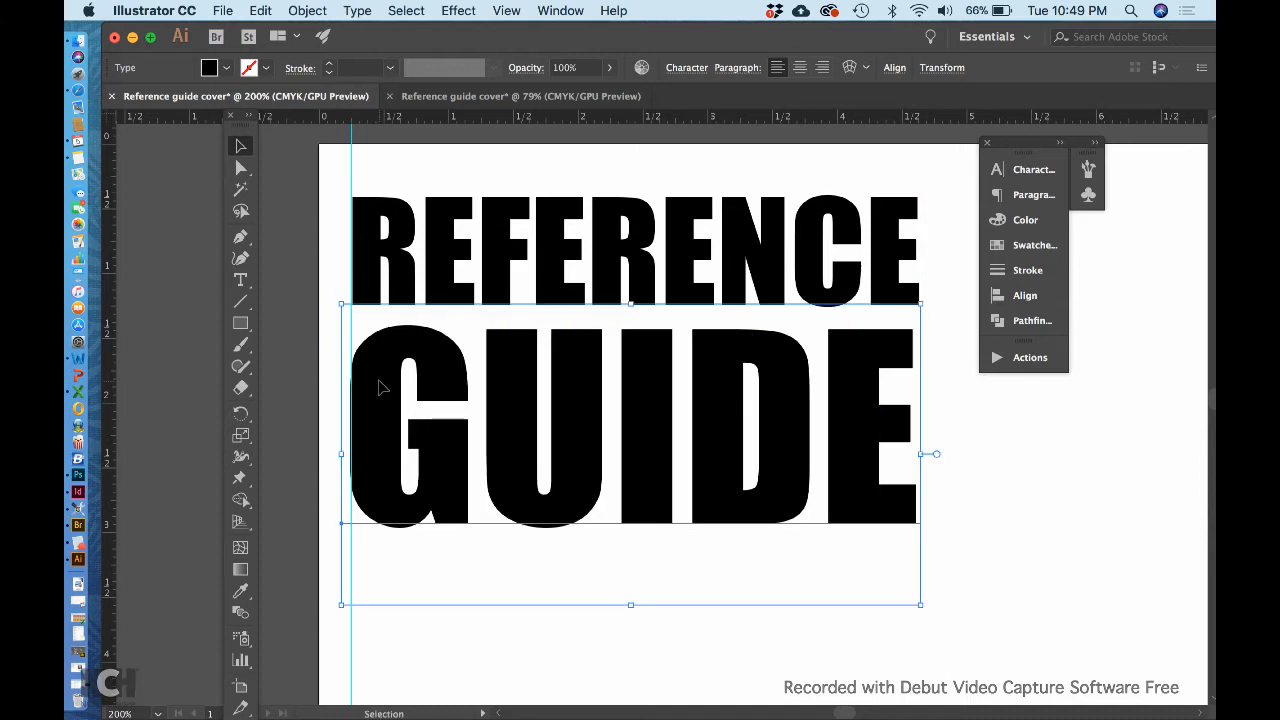
pyautogui.click(382, 243)
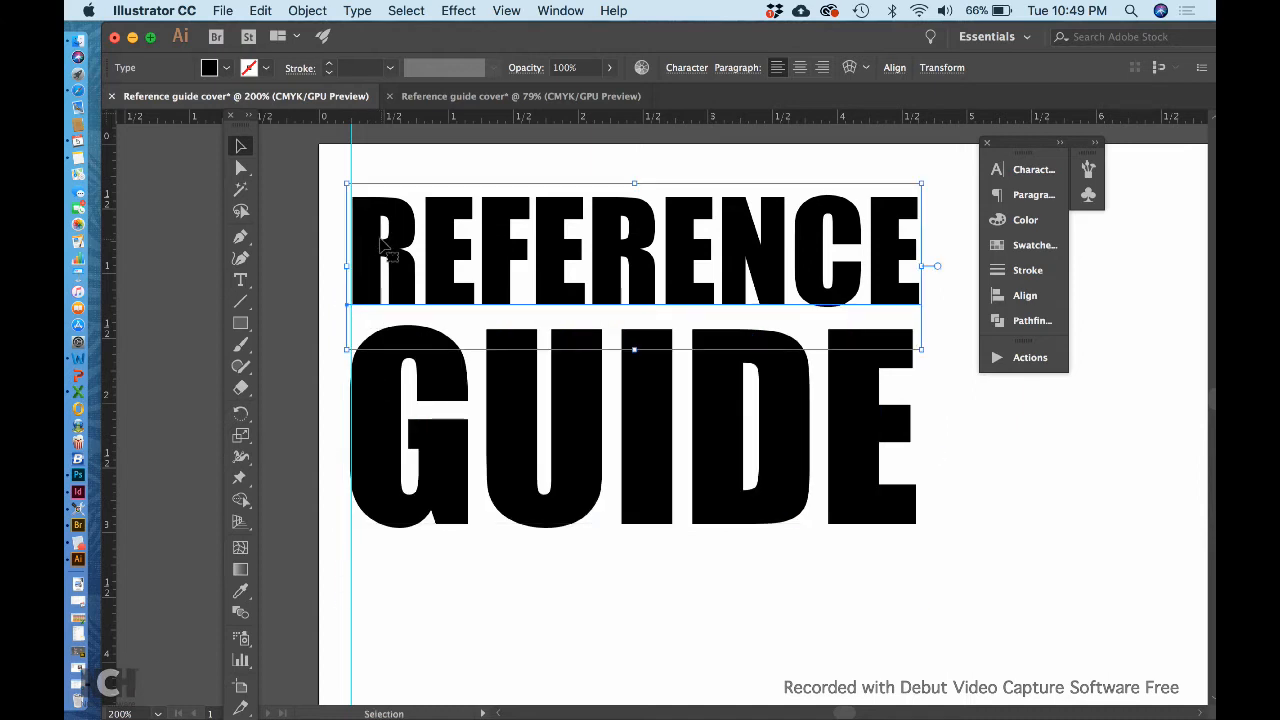
pyautogui.click(316, 314)
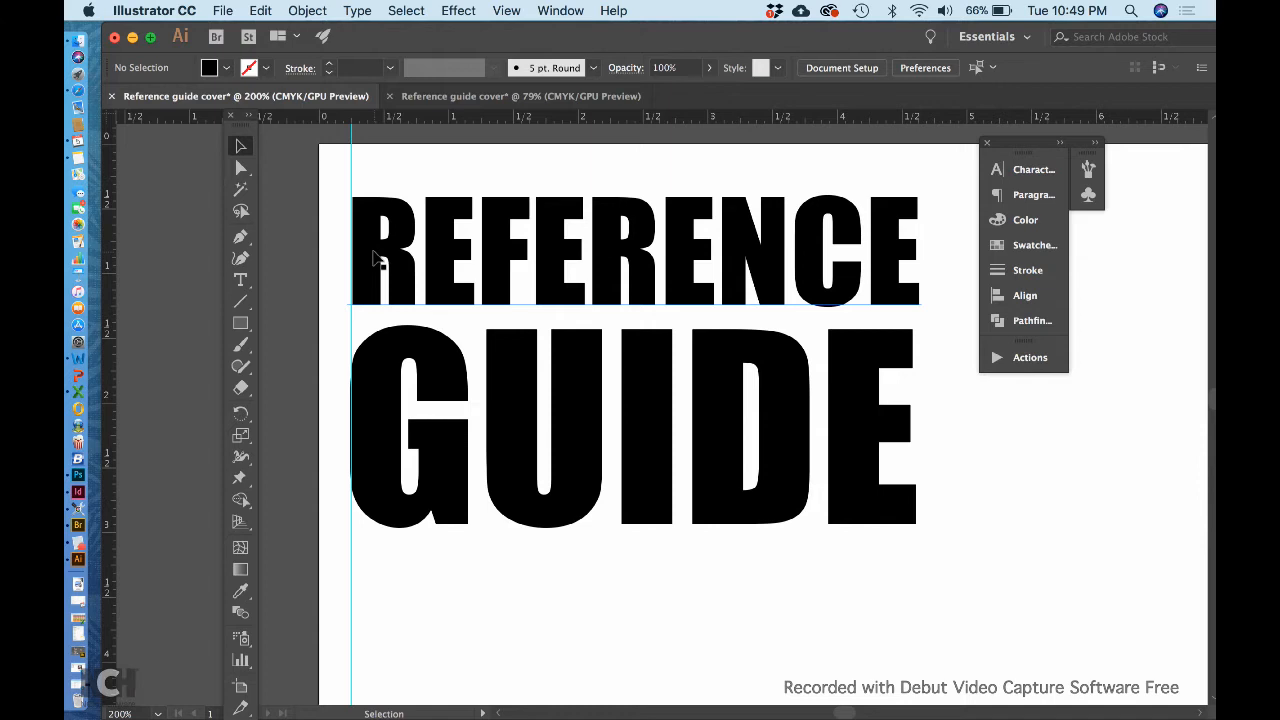
# Step: Fine-tune REFERENCE's horizontal position at 300% magnification so its first letter sits flush with the left vertical guide
pyautogui.press('super+plus')
pyautogui.hscroll(-4, 375, 258)
pyautogui.scroll(2, 375, 258)
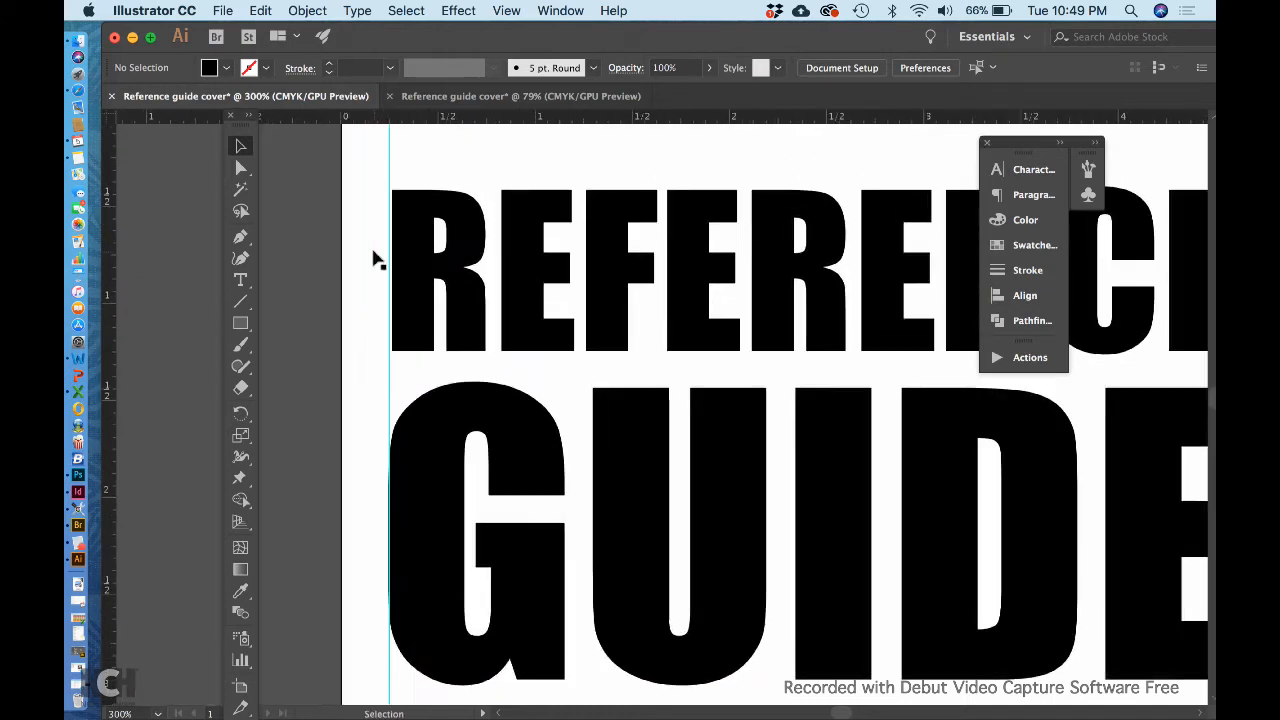
pyautogui.scroll(-2, 373, 258)
pyautogui.hscroll(1, 373, 258)
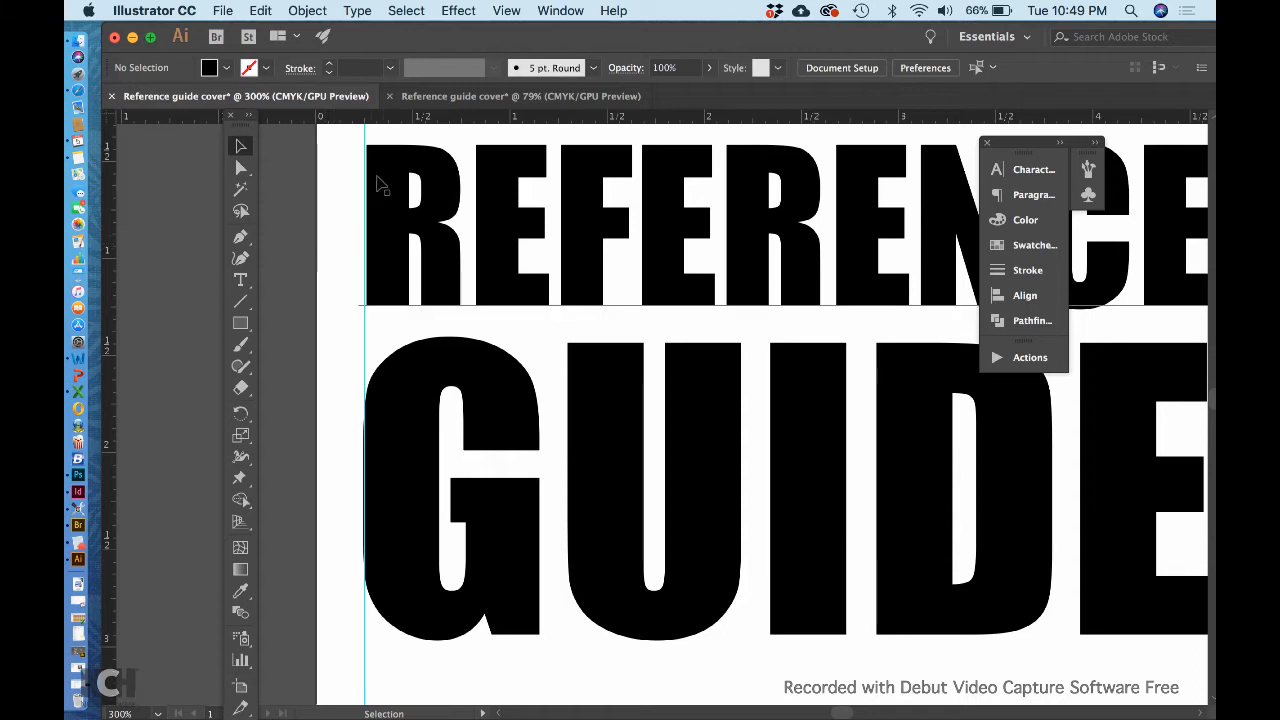
pyautogui.moveTo(384, 200); pyautogui.dragTo(380, 199)
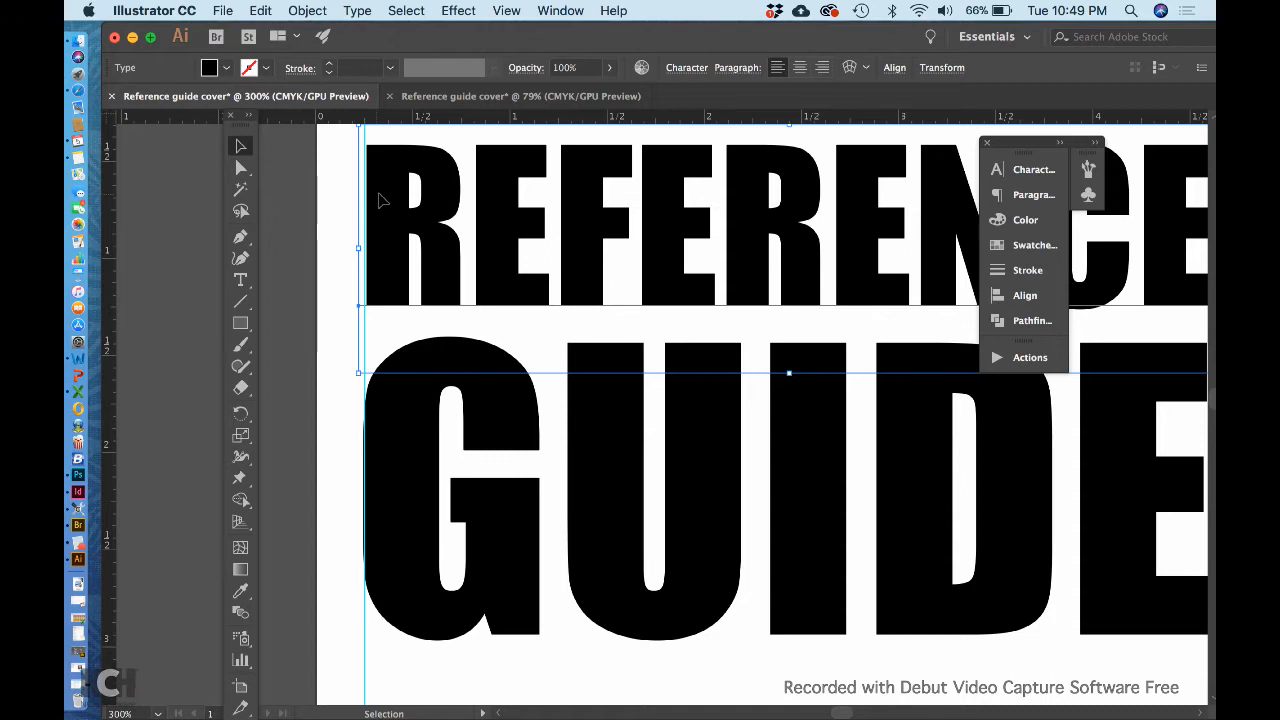
pyautogui.moveTo(380, 200); pyautogui.dragTo(377, 201)
pyautogui.press('Left')
pyautogui.press('Left')
pyautogui.press('Left')
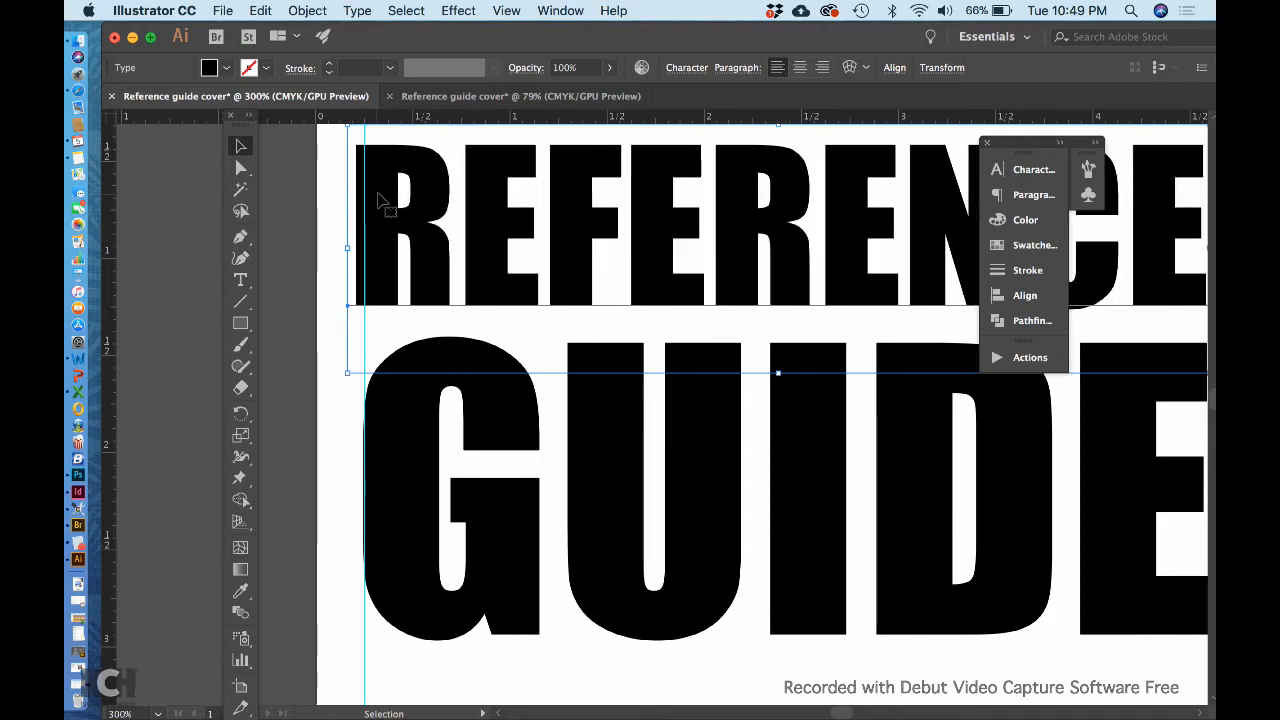
pyautogui.press('Right')
pyautogui.press('Right')
pyautogui.press('Right')
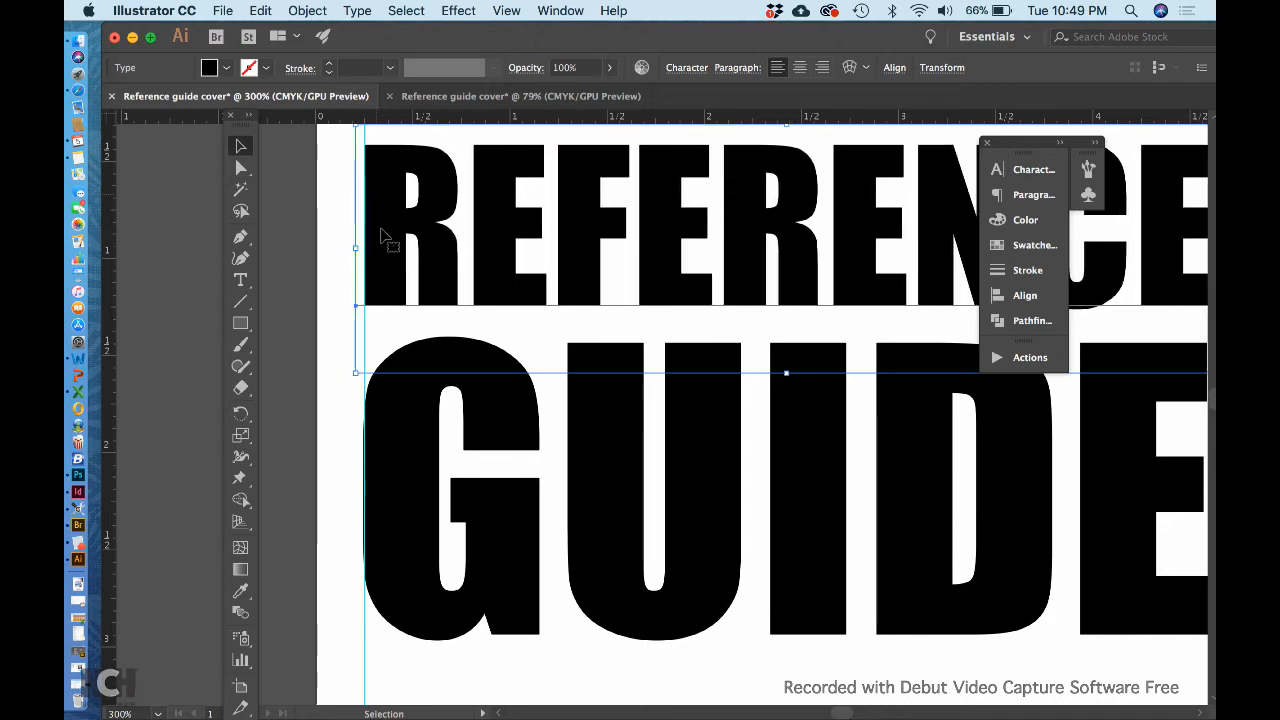
pyautogui.click(403, 412)
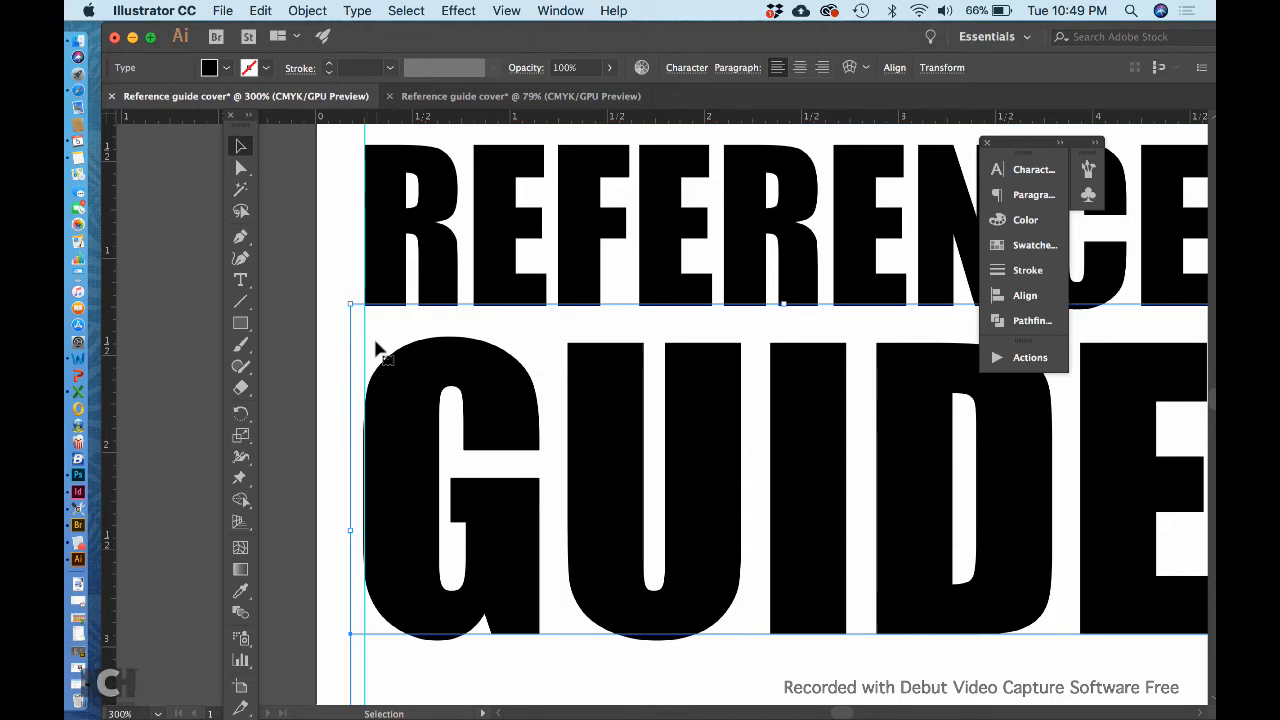
pyautogui.click(335, 256)
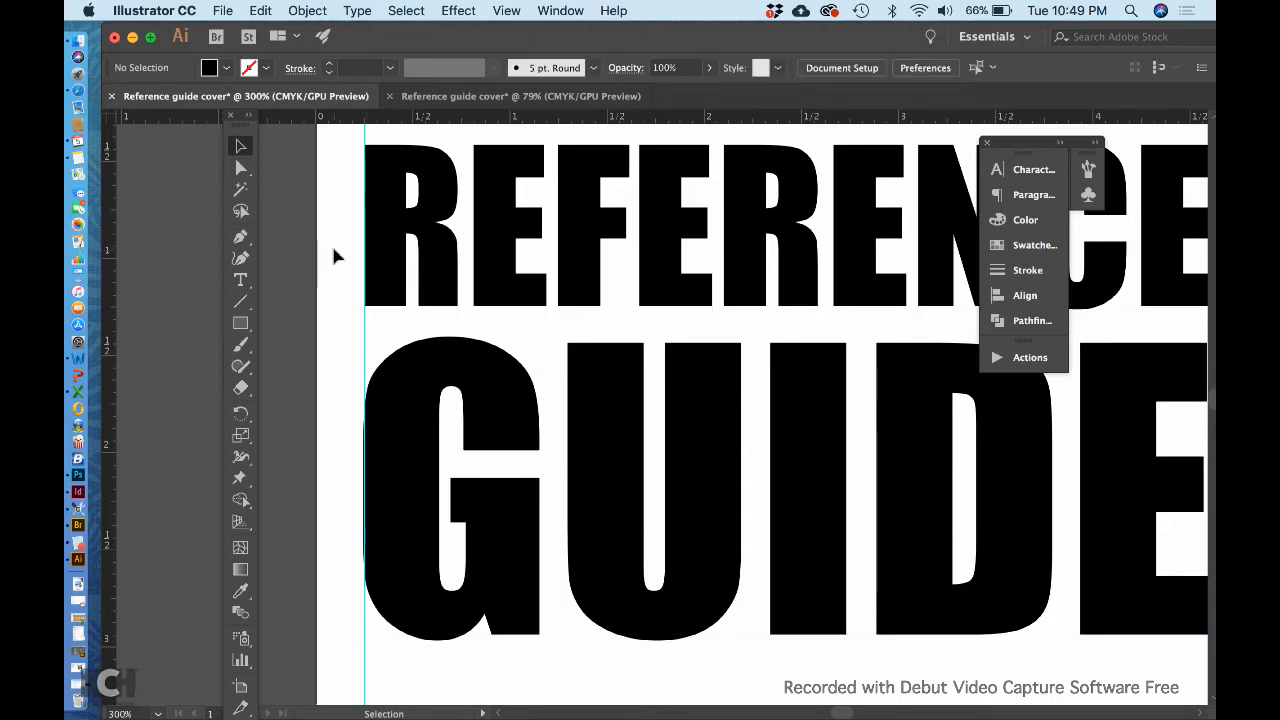
# Step: Place a second vertical guide at the right edge of REFERENCE and enlarge GUIDE slightly to reach it
pyautogui.press('super+0')
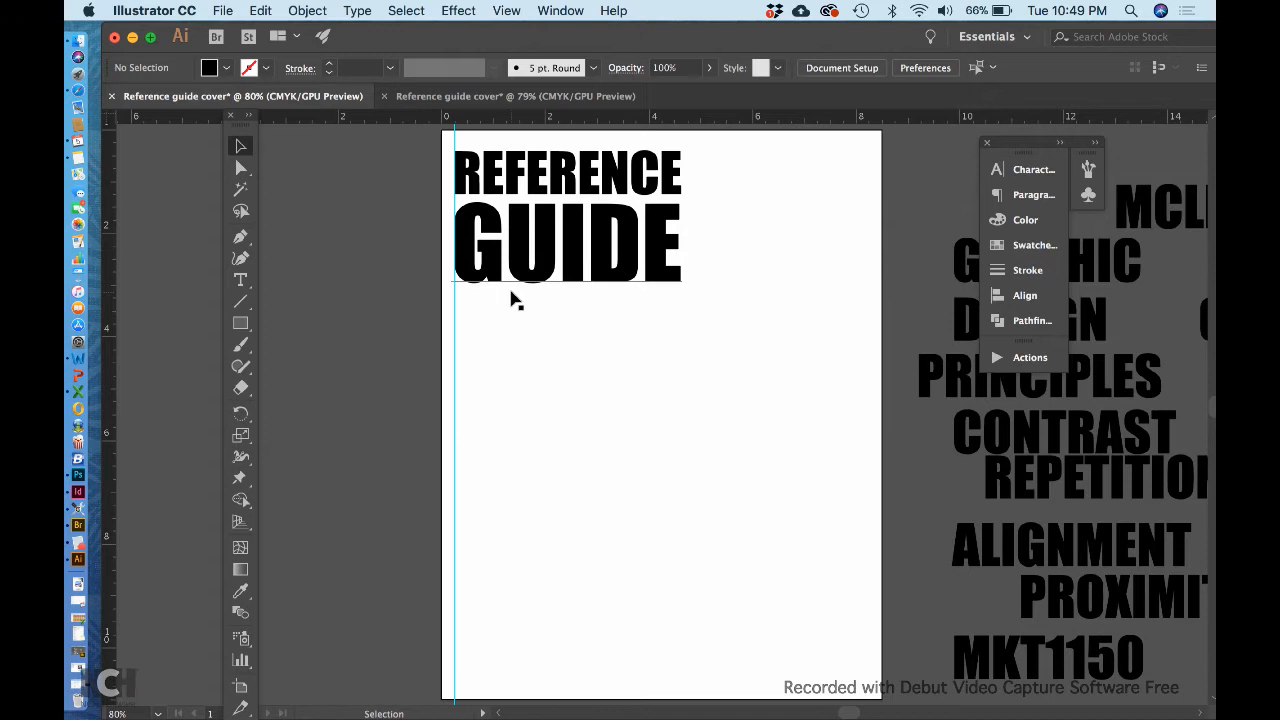
pyautogui.hscroll(5, 642, 387)
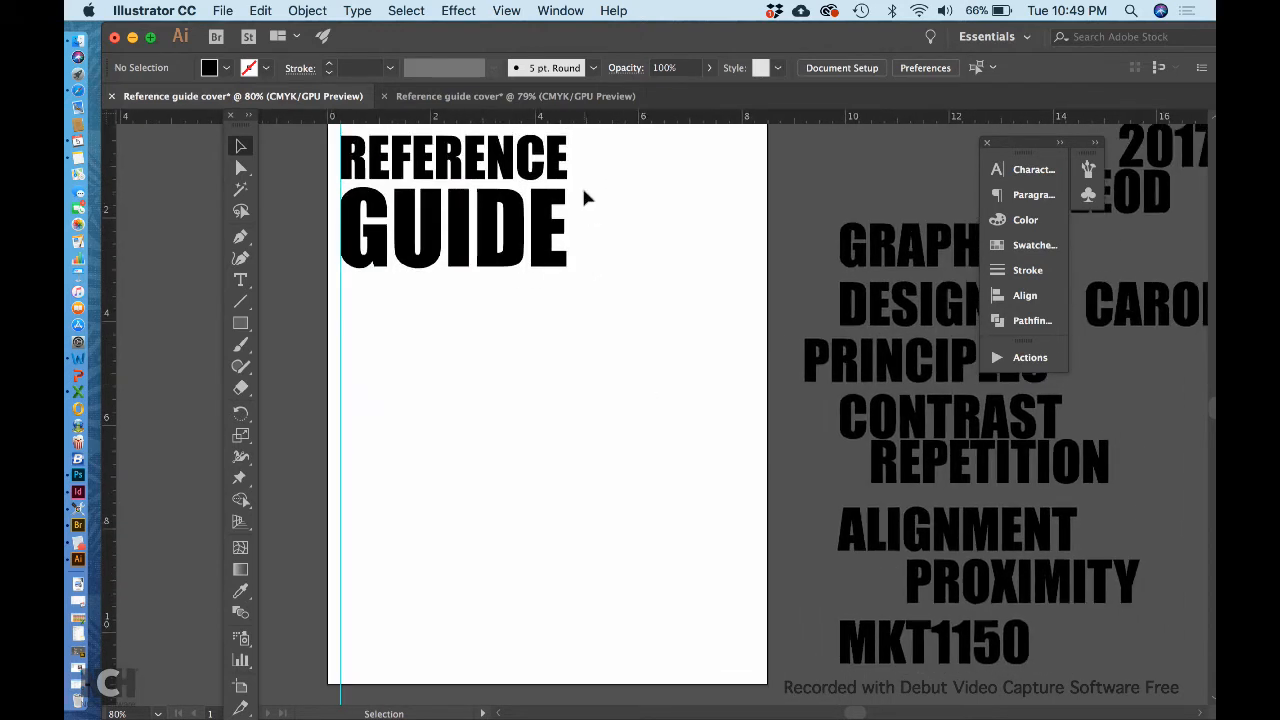
pyautogui.press('super+plus')
pyautogui.press('super+plus')
pyautogui.press('super+plus')
pyautogui.hscroll(-2, 587, 197)
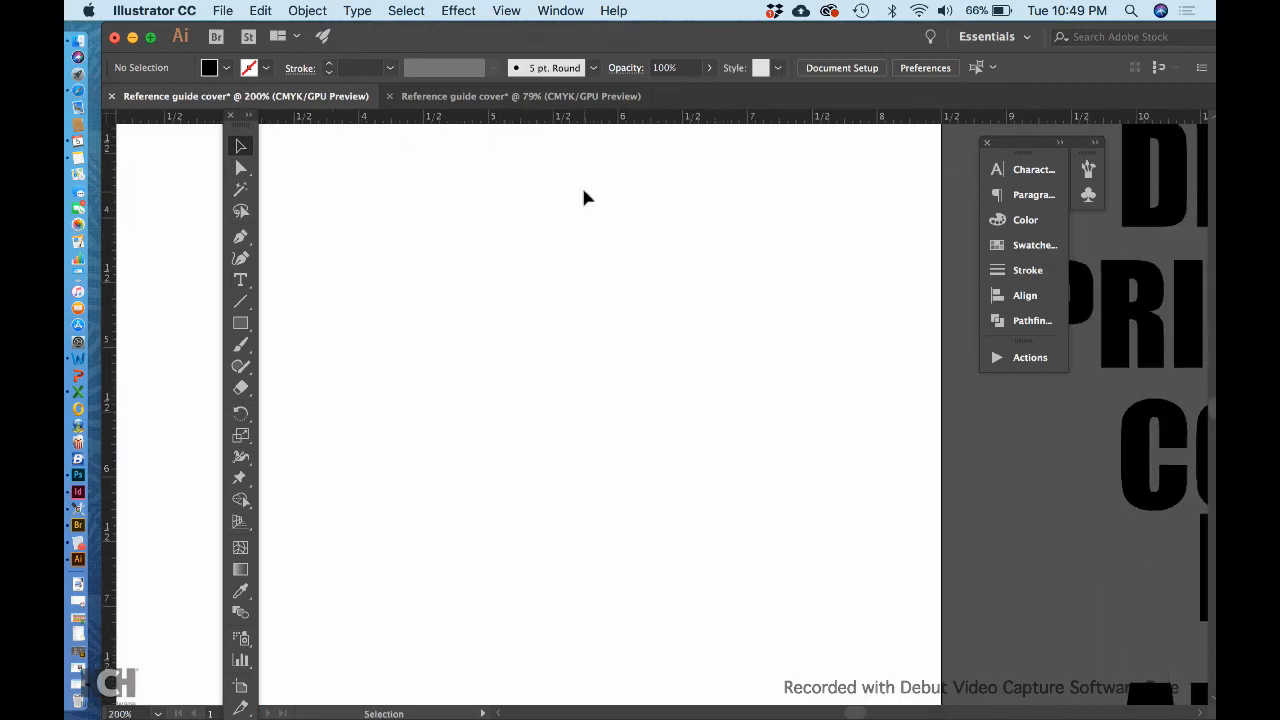
pyautogui.scroll(8, 587, 197)
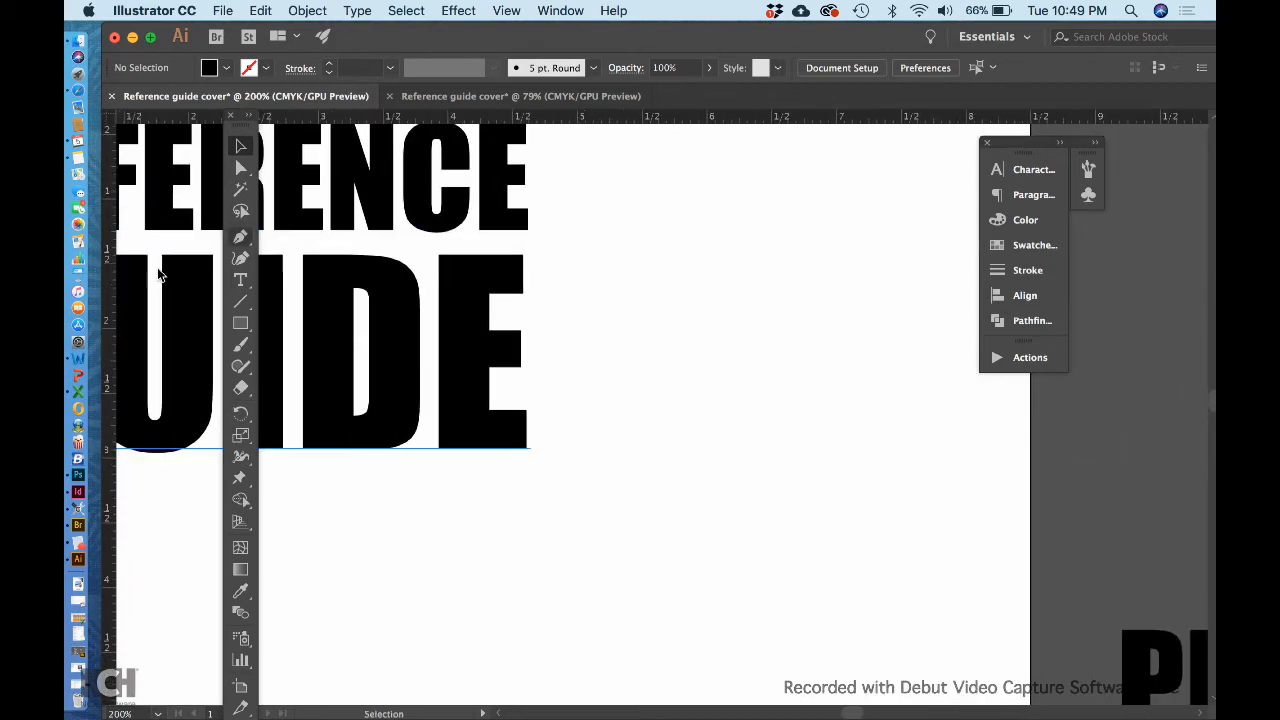
pyautogui.moveTo(108, 296); pyautogui.dragTo(524, 290)
pyautogui.click(507, 273)
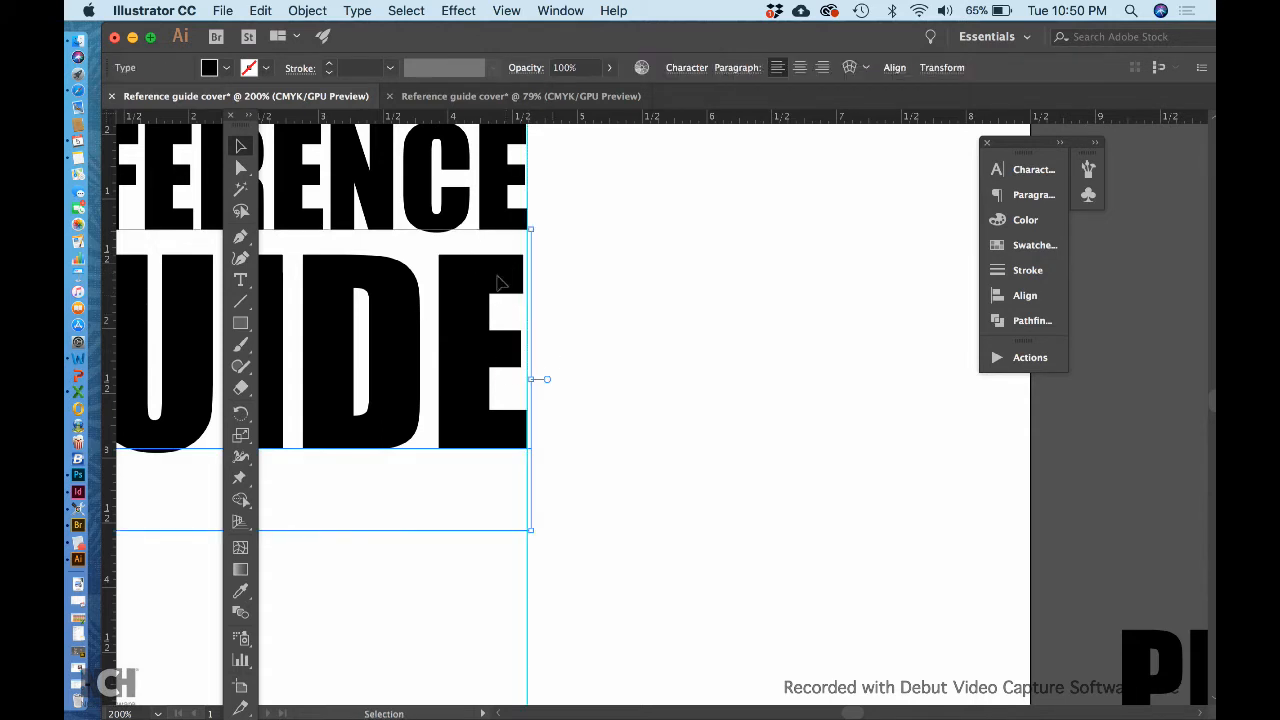
pyautogui.moveTo(522, 524); pyautogui.dragTo(528, 529)
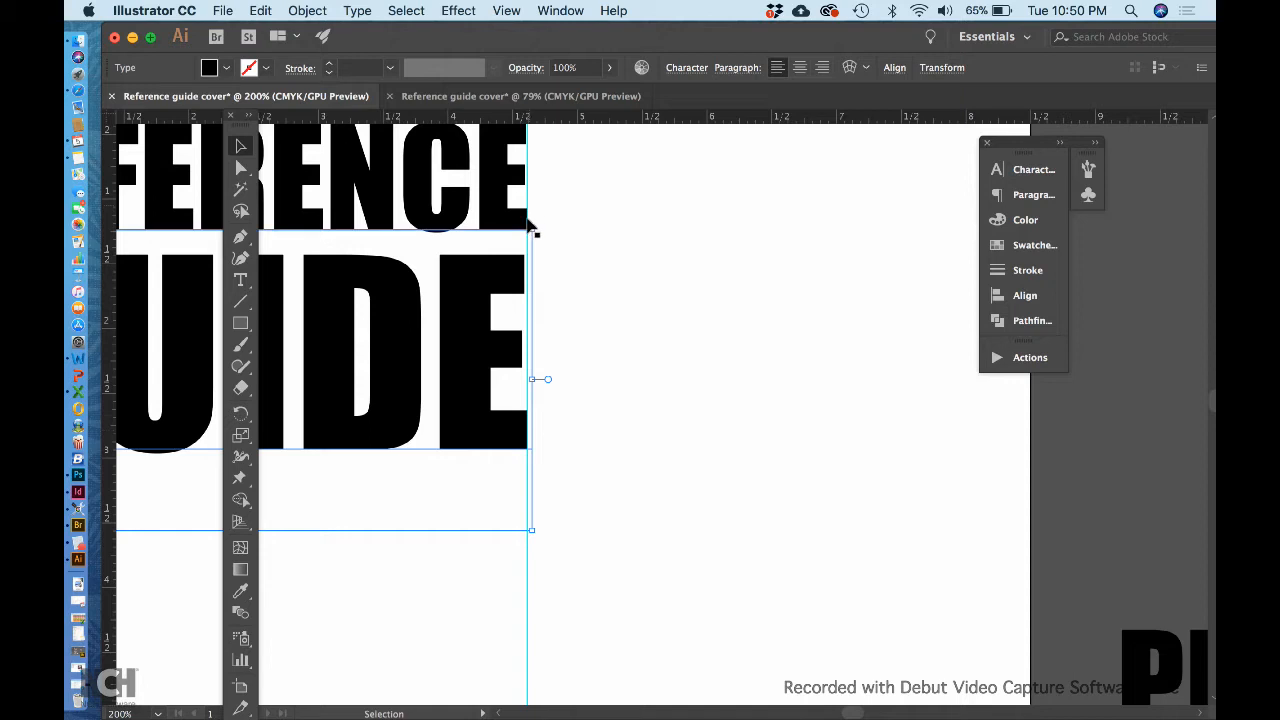
pyautogui.click(566, 453)
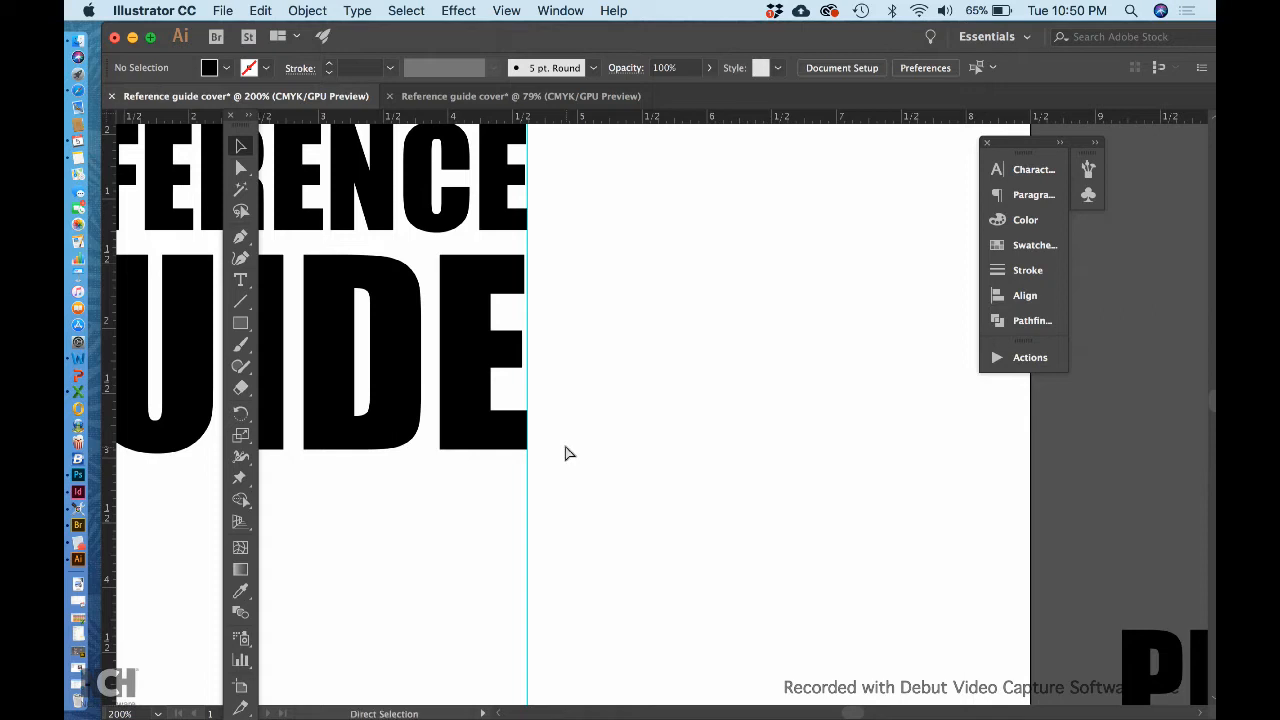
# Step: Stack GRAPHIC and DESIGN beneath GUIDE, enlarging each word to fill the width between the two vertical guides
pyautogui.press('super+0')
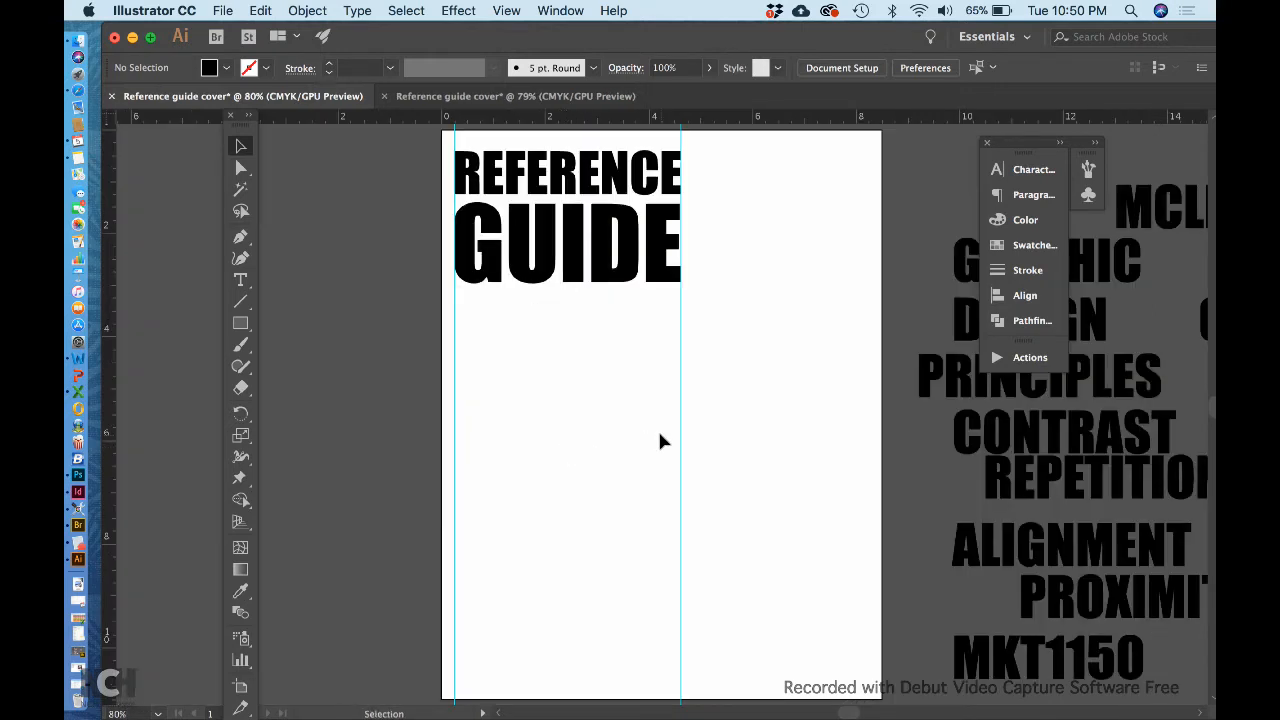
pyautogui.hscroll(5, 658, 440)
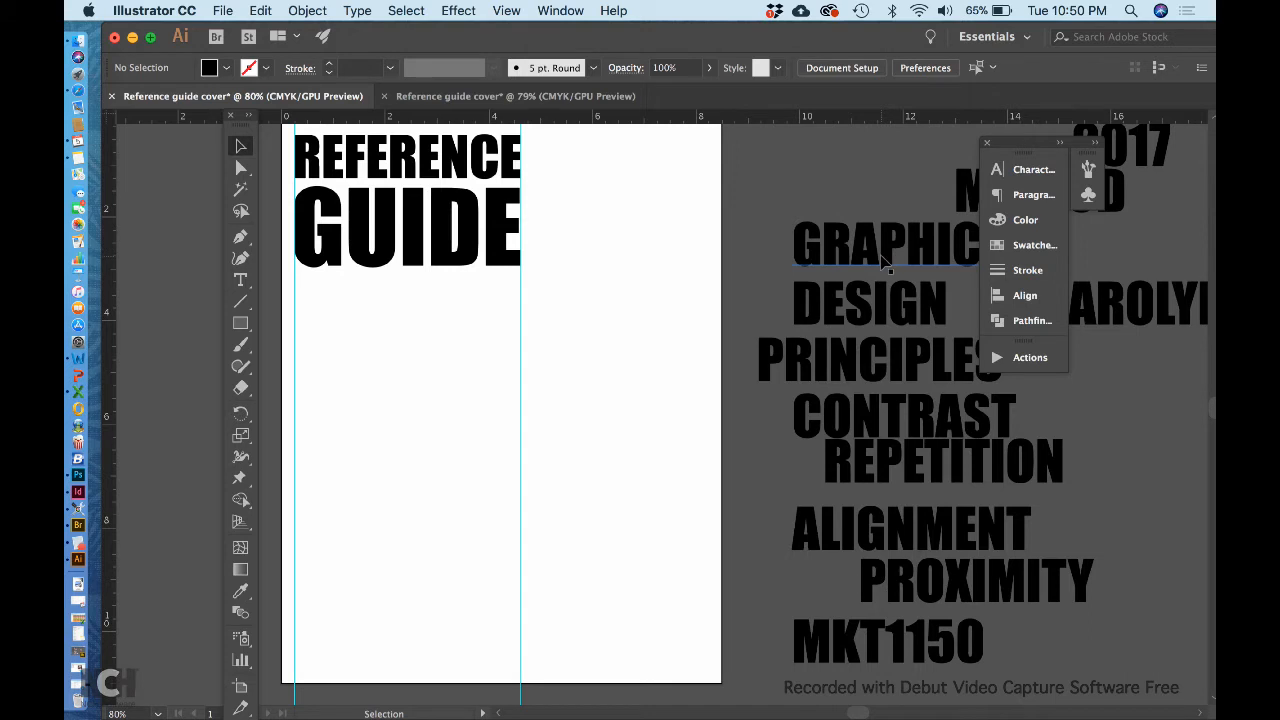
pyautogui.moveTo(882, 262); pyautogui.dragTo(382, 322)
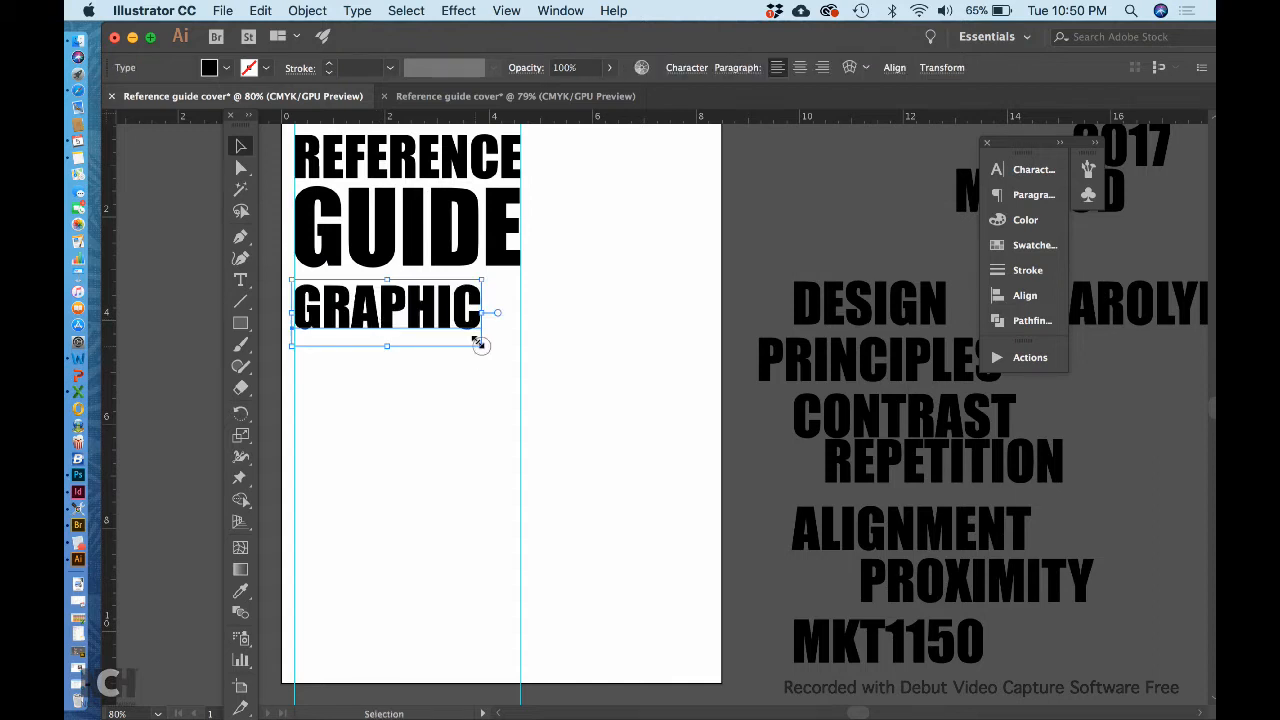
pyautogui.moveTo(478, 342); pyautogui.dragTo(520, 368)
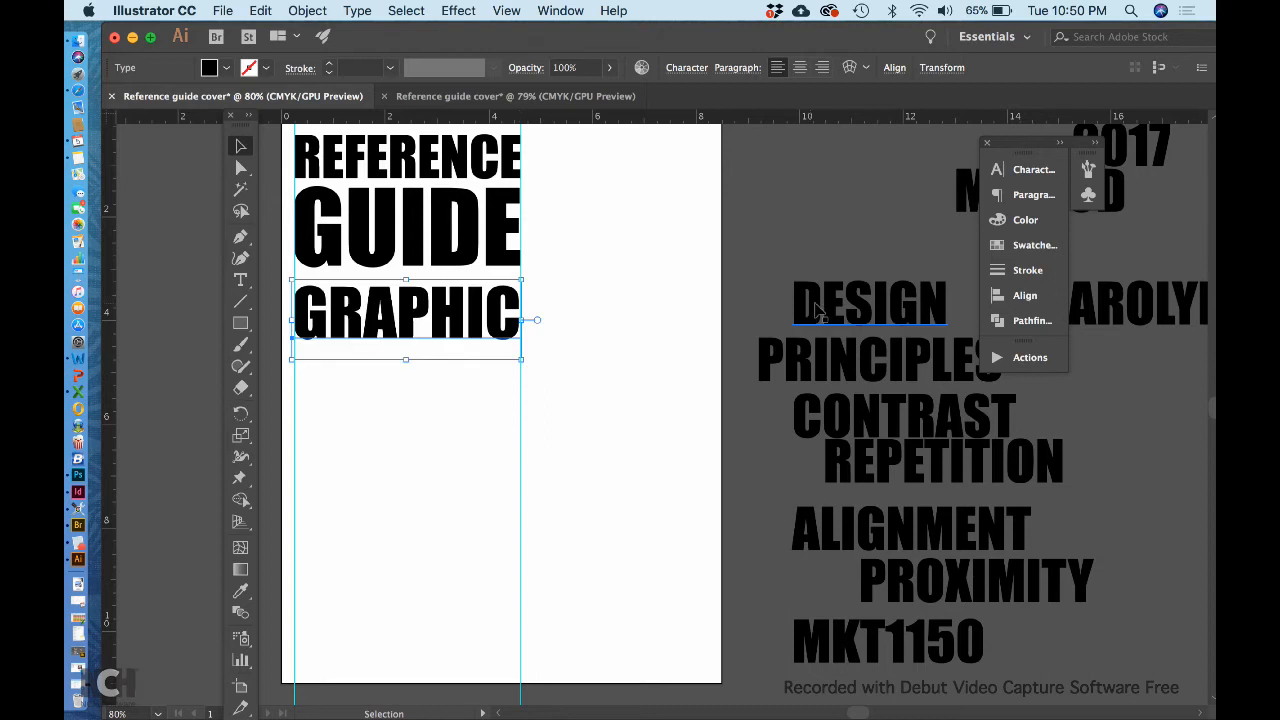
pyautogui.moveTo(790, 307); pyautogui.dragTo(318, 375)
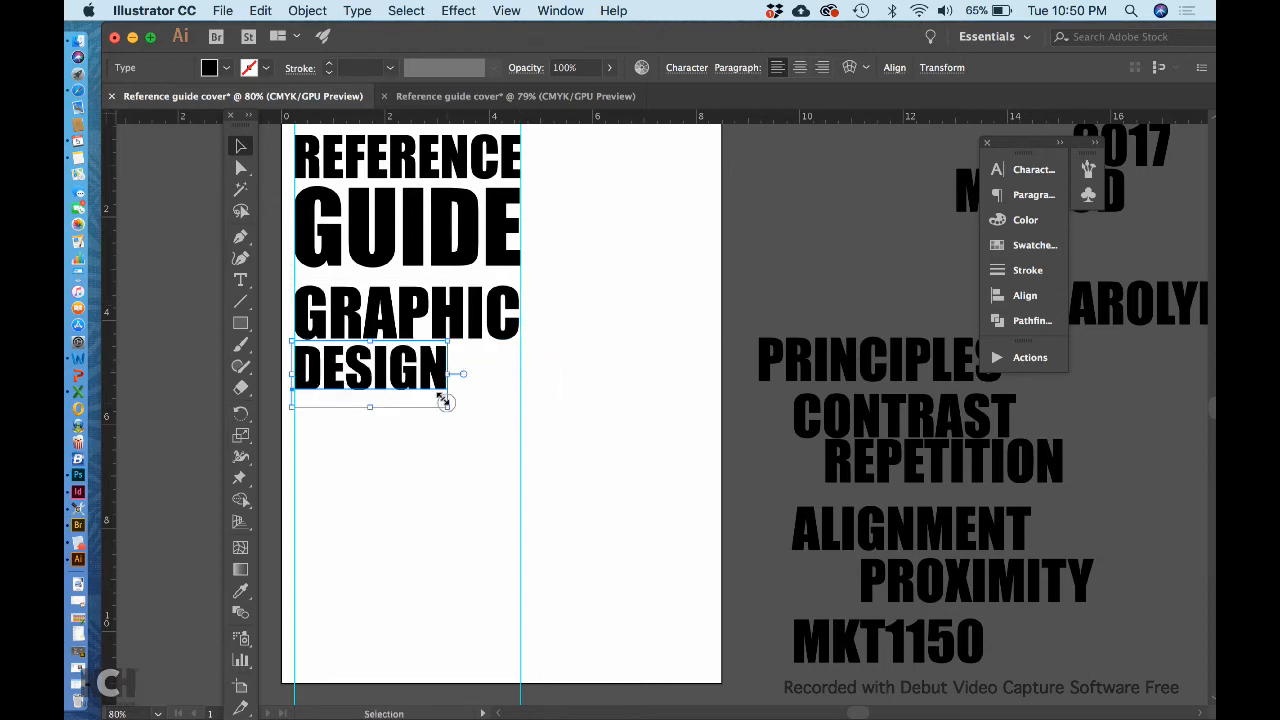
pyautogui.moveTo(443, 399); pyautogui.dragTo(521, 455)
# Step: Place PRINCIPLES beneath DESIGN, shrink it to fit between the guides, and shift DESIGN up slightly to even the spacing
pyautogui.moveTo(814, 354); pyautogui.dragTo(341, 440)
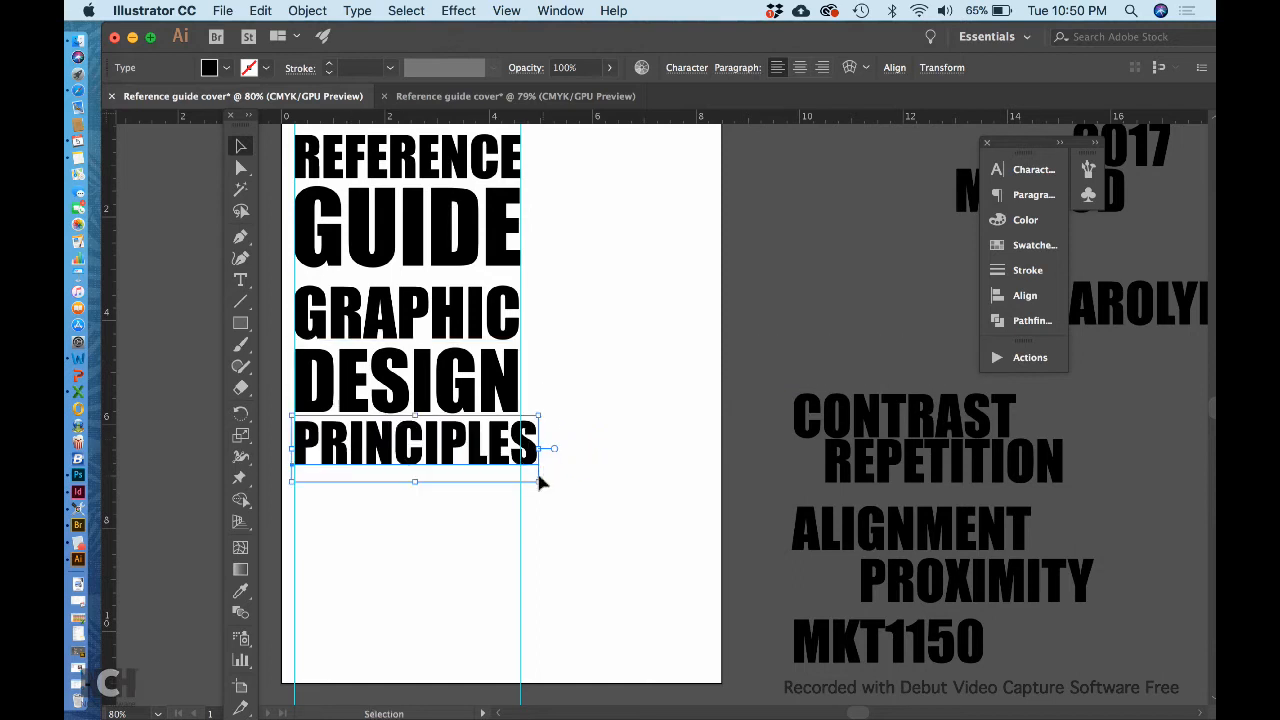
pyautogui.moveTo(537, 480)
pyautogui.mouseDown()
pyautogui.moveTo(520, 455)
pyautogui.moveTo(537, 477)
pyautogui.moveTo(522, 468)
pyautogui.mouseUp()
pyautogui.click(584, 466)
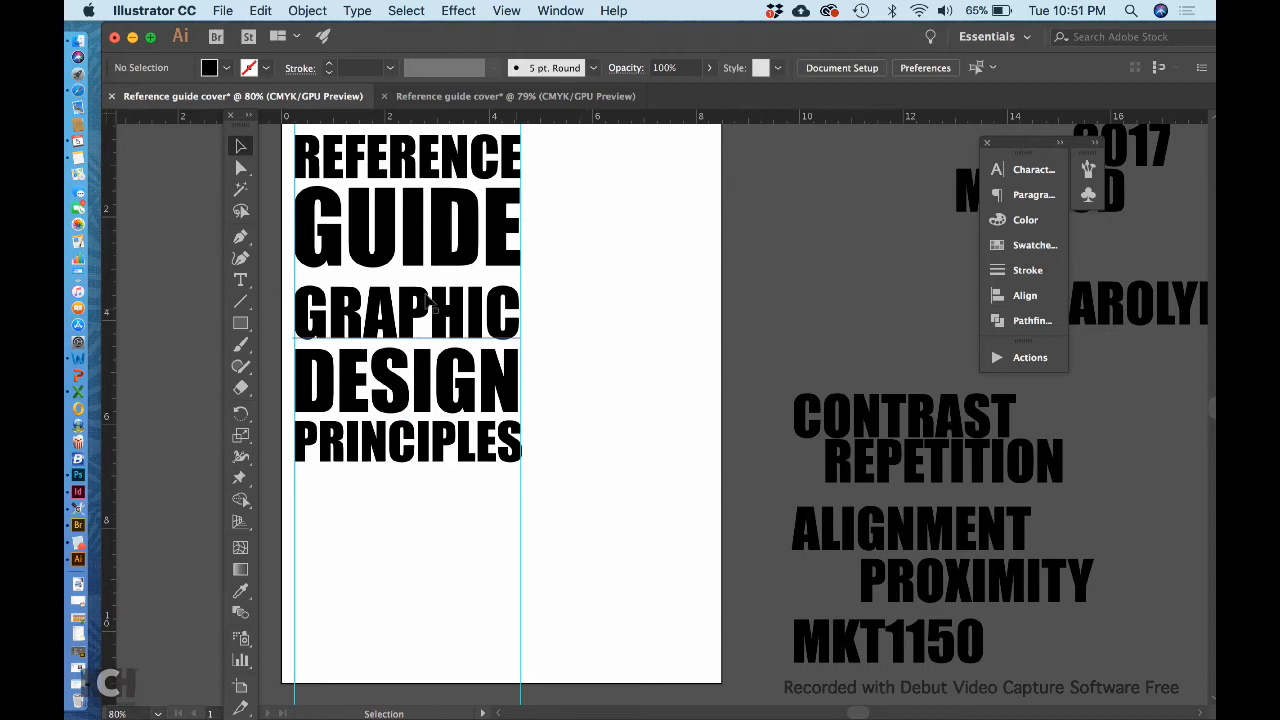
pyautogui.click(452, 378)
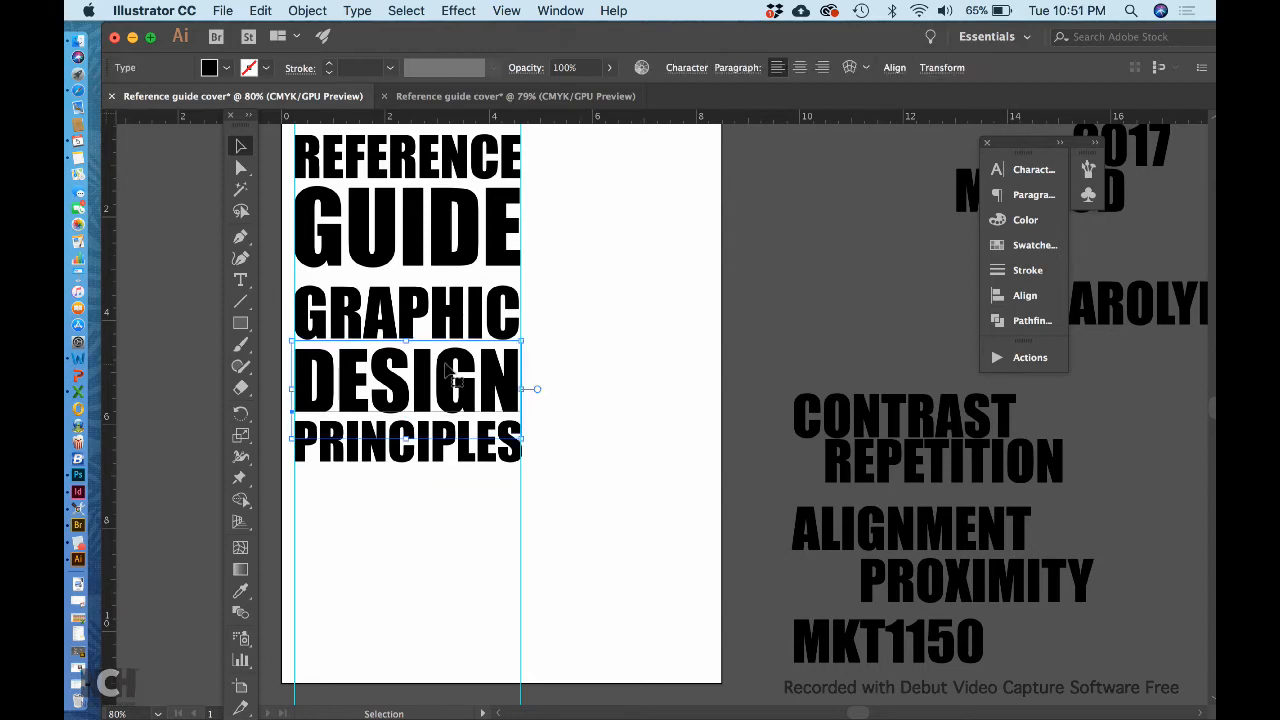
pyautogui.click(551, 400)
pyautogui.click(478, 378)
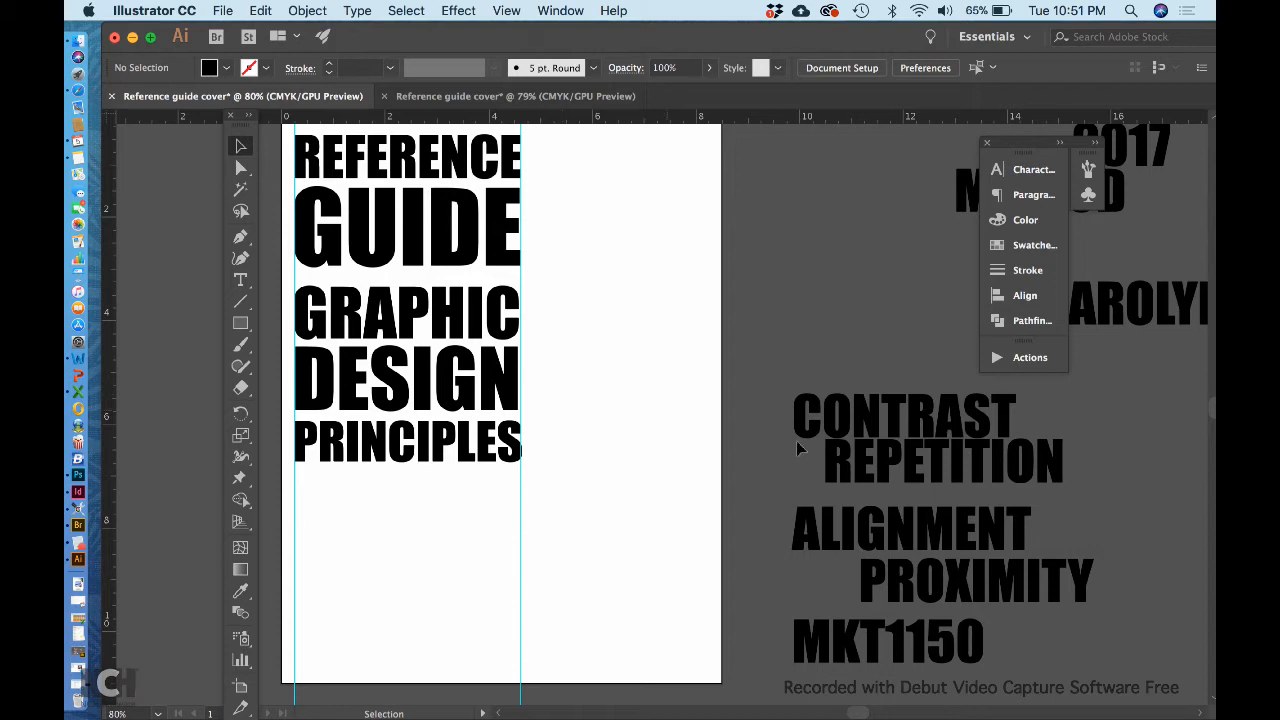
# Step: Place CONTRAST against the right side of the second guide, just below PRINCIPLES, and shrink it to fit inside the artboard
pyautogui.moveTo(913, 423); pyautogui.dragTo(643, 502)
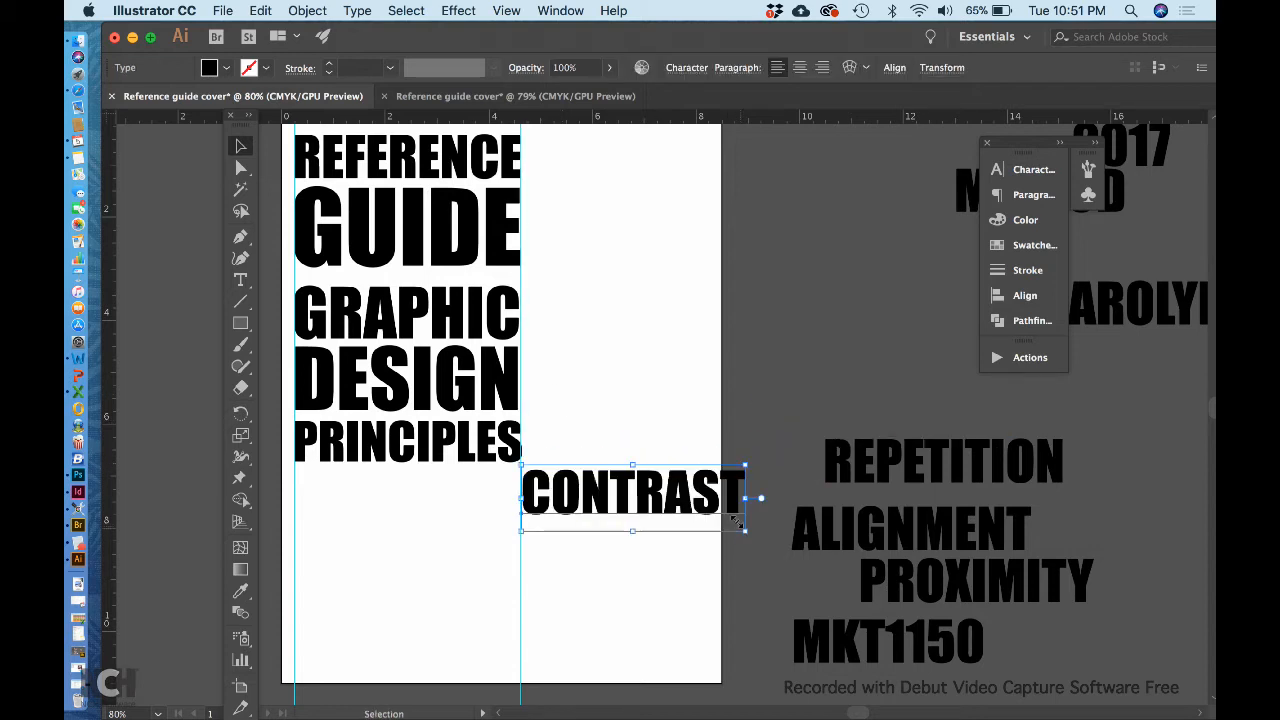
pyautogui.moveTo(740, 525); pyautogui.dragTo(714, 520)
pyautogui.click(771, 421)
# Step: Place ALIGNMENT beneath CONTRAST, scaled down to the same width, and park REPETITION across the artboard's upper right edge
pyautogui.moveTo(859, 530); pyautogui.dragTo(674, 377)
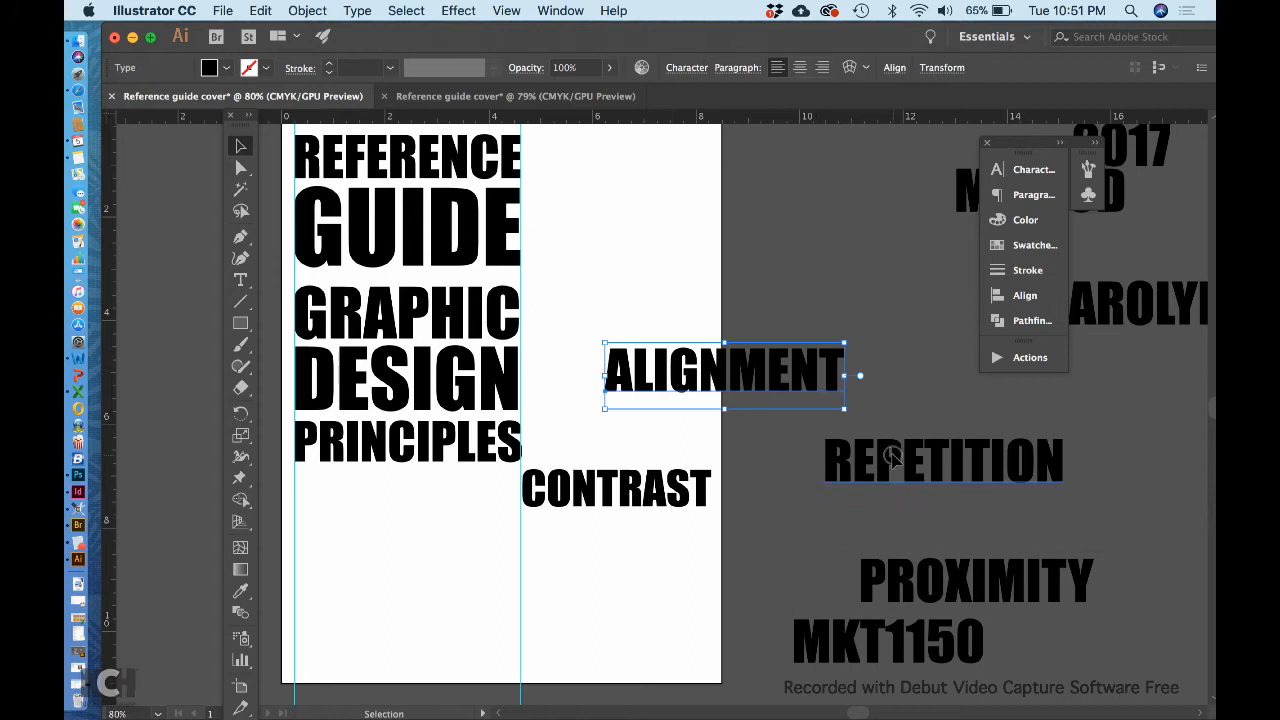
pyautogui.moveTo(879, 465); pyautogui.dragTo(714, 230)
pyautogui.moveTo(752, 380); pyautogui.dragTo(674, 548)
pyautogui.moveTo(750, 572)
pyautogui.mouseDown()
pyautogui.moveTo(728, 562)
pyautogui.moveTo(745, 554)
pyautogui.mouseUp()
pyautogui.click(790, 495)
# Step: Place PROXIMITY beneath ALIGNMENT against the second guide and shrink it to match the width of the words above
pyautogui.moveTo(895, 578); pyautogui.dragTo(572, 585)
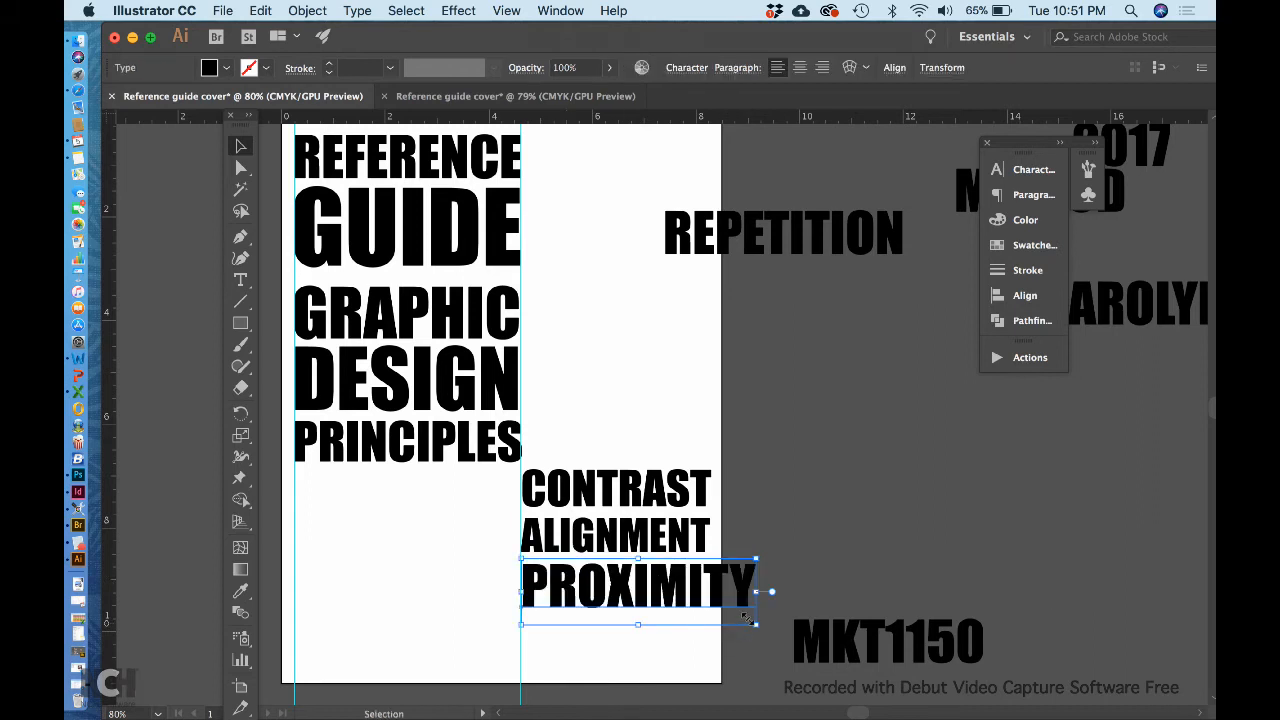
pyautogui.moveTo(751, 622); pyautogui.dragTo(709, 609)
pyautogui.click(793, 575)
# Step: Place MKT1150 beneath PRINCIPLES and enlarge it to fill the width between the two vertical guides
pyautogui.moveTo(838, 647); pyautogui.dragTo(338, 500)
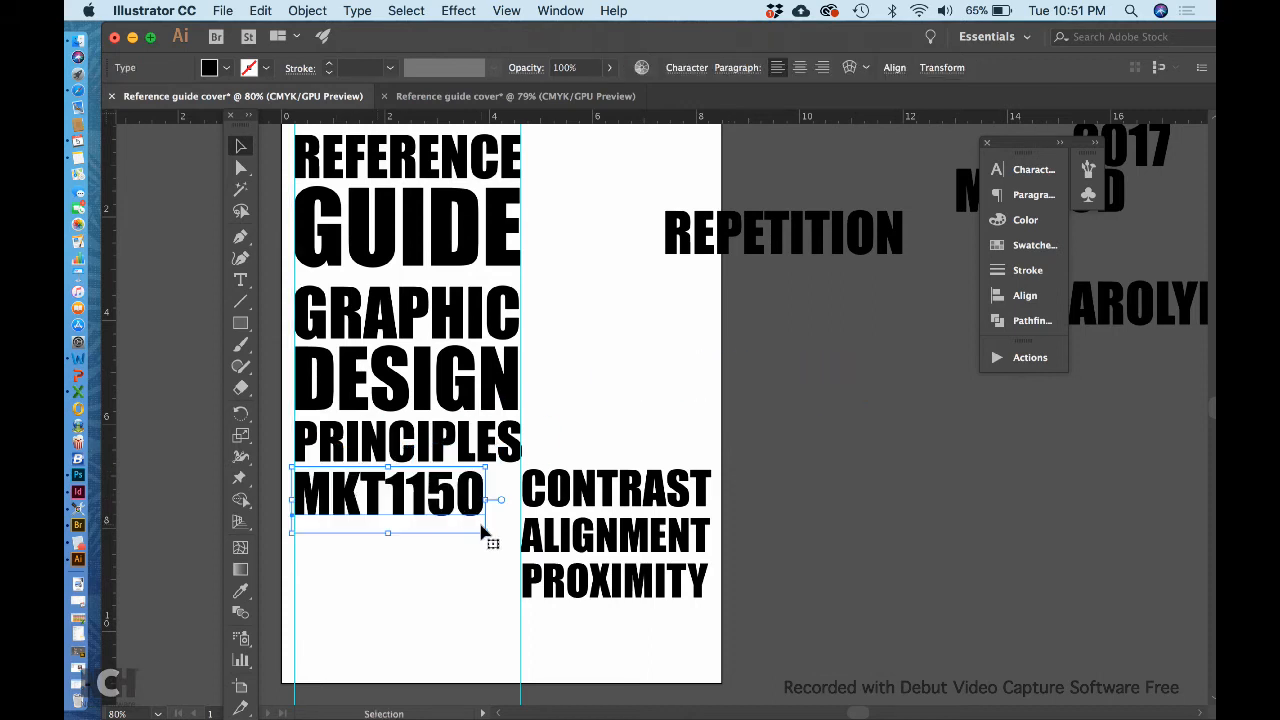
pyautogui.moveTo(481, 529); pyautogui.dragTo(521, 557)
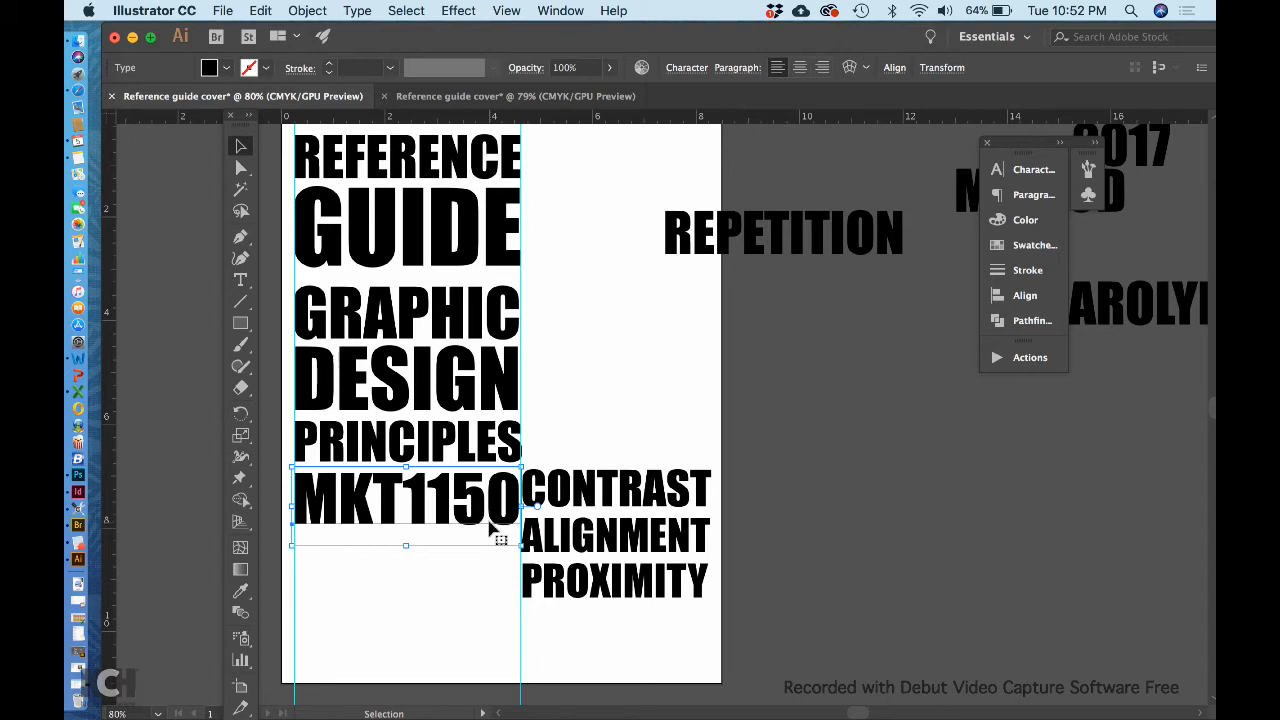
pyautogui.click(683, 395)
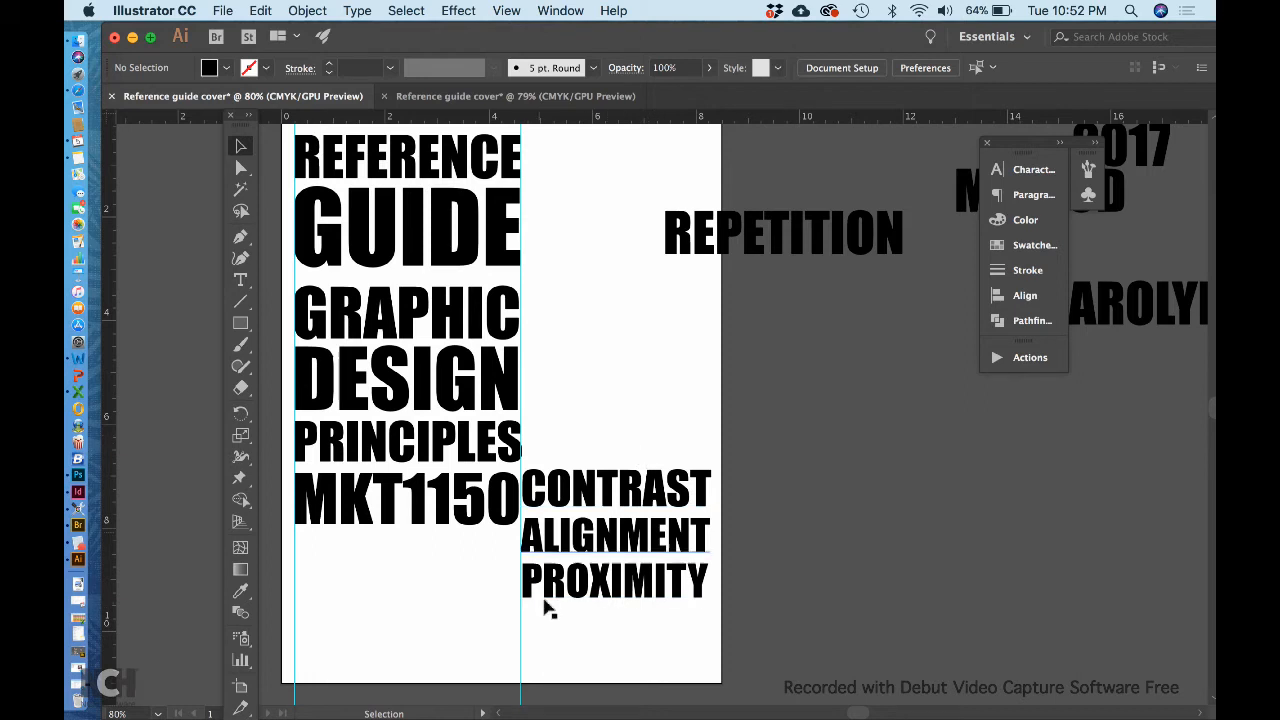
# Step: Move CONTRAST, ALIGNMENT and PROXIMITY together slightly away from the second guide and shrink them proportionally to keep a margin at the artboard's right edge
pyautogui.click(657, 503)
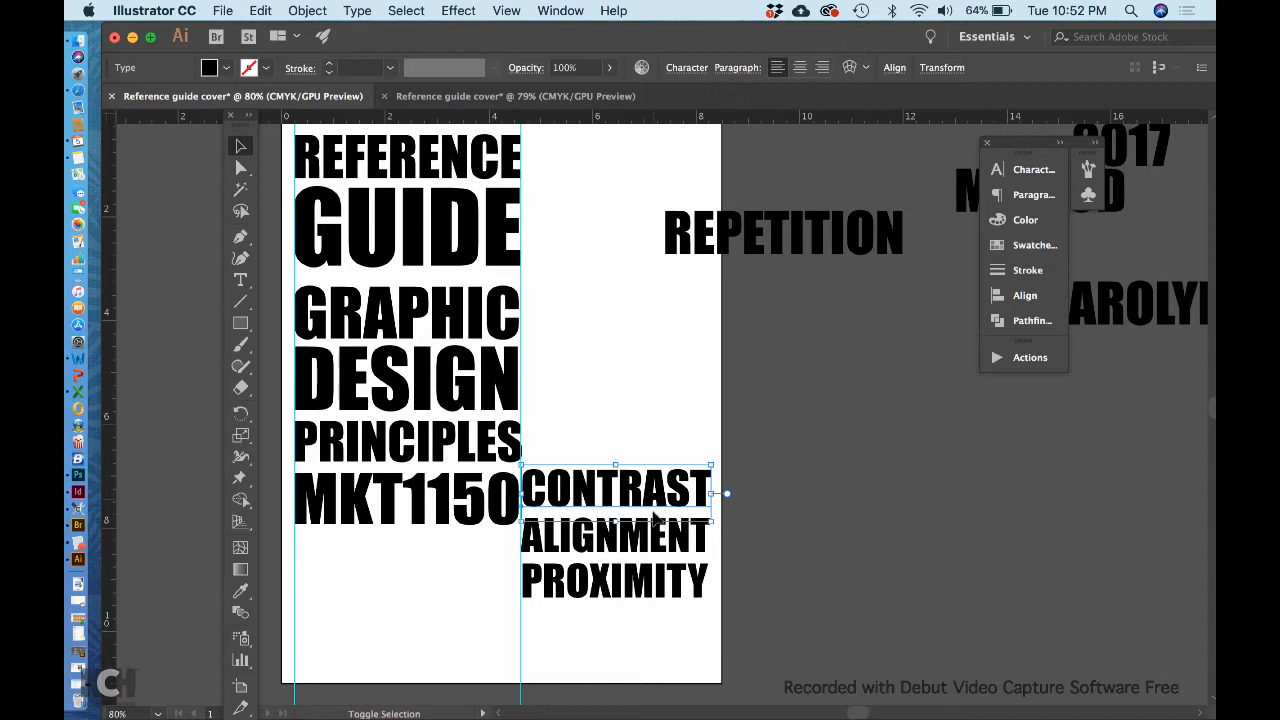
pyautogui.keyDown('shift'); pyautogui.click(656, 540); pyautogui.keyUp('shift')
pyautogui.keyDown('shift'); pyautogui.click(646, 587); pyautogui.keyUp('shift')
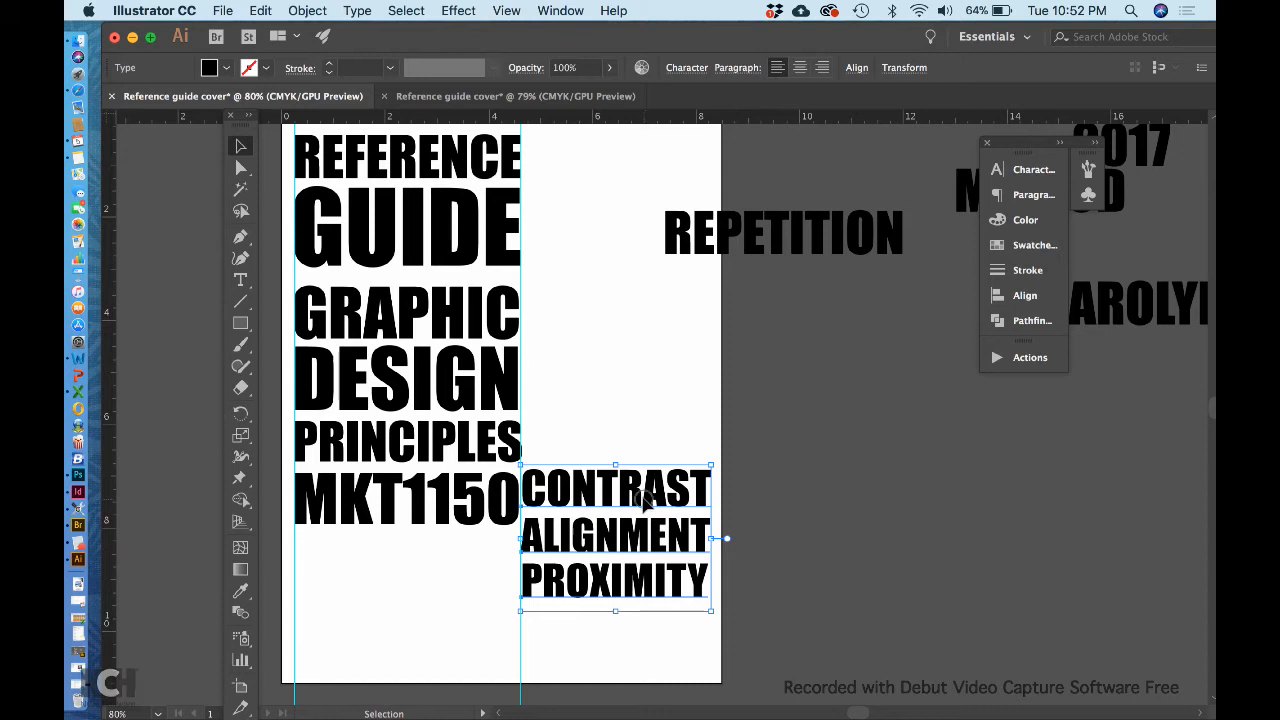
pyautogui.moveTo(645, 500); pyautogui.dragTo(652, 508)
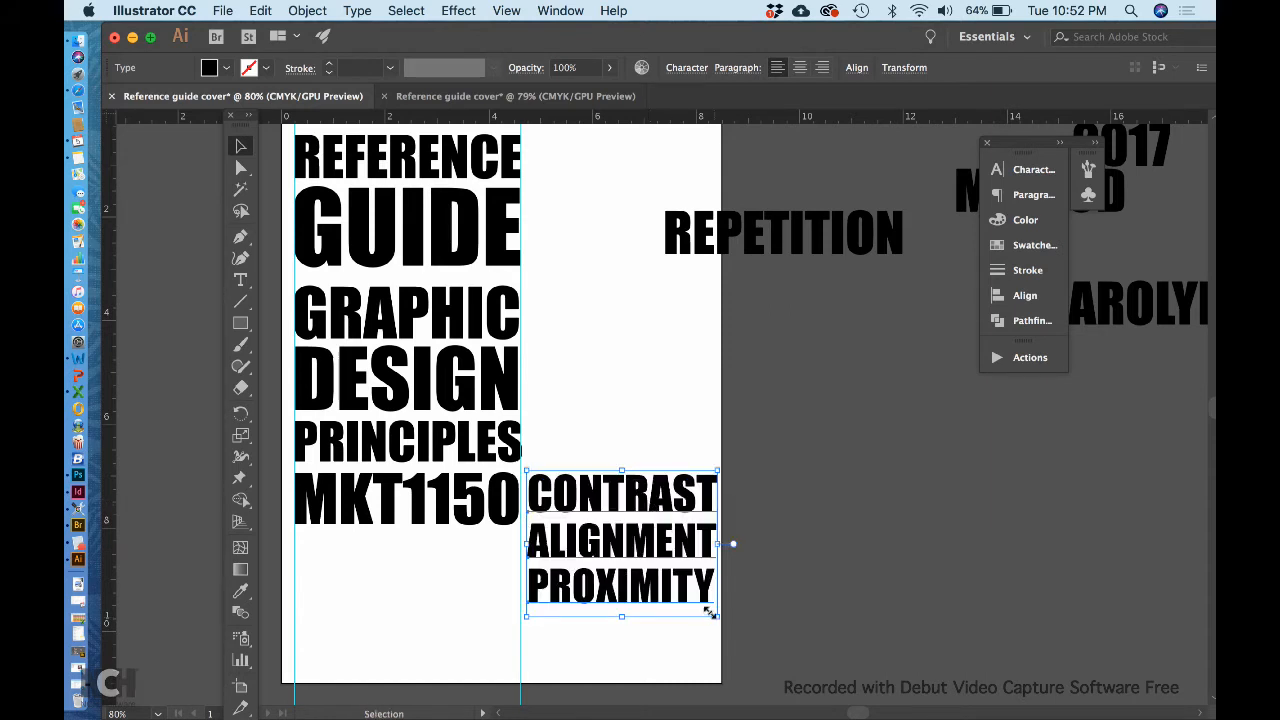
pyautogui.moveTo(711, 614)
pyautogui.mouseDown()
pyautogui.moveTo(646, 565)
pyautogui.moveTo(708, 625)
pyautogui.mouseUp()
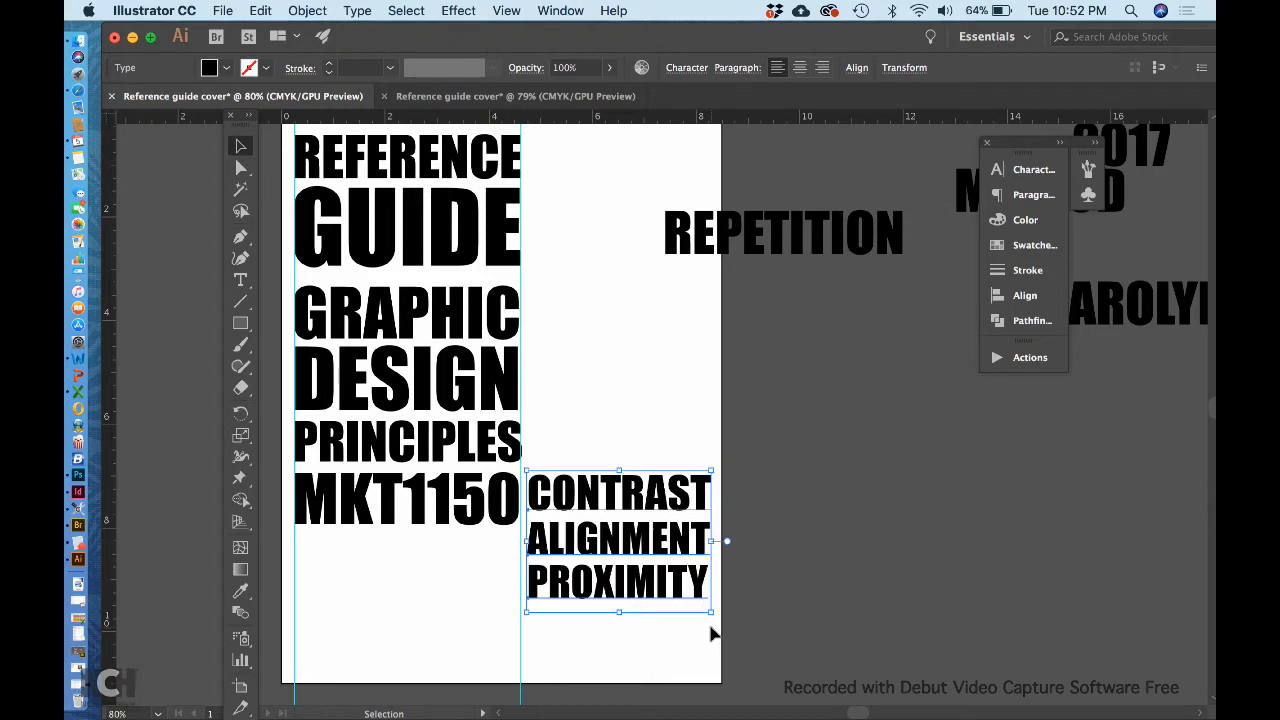
pyautogui.click(773, 513)
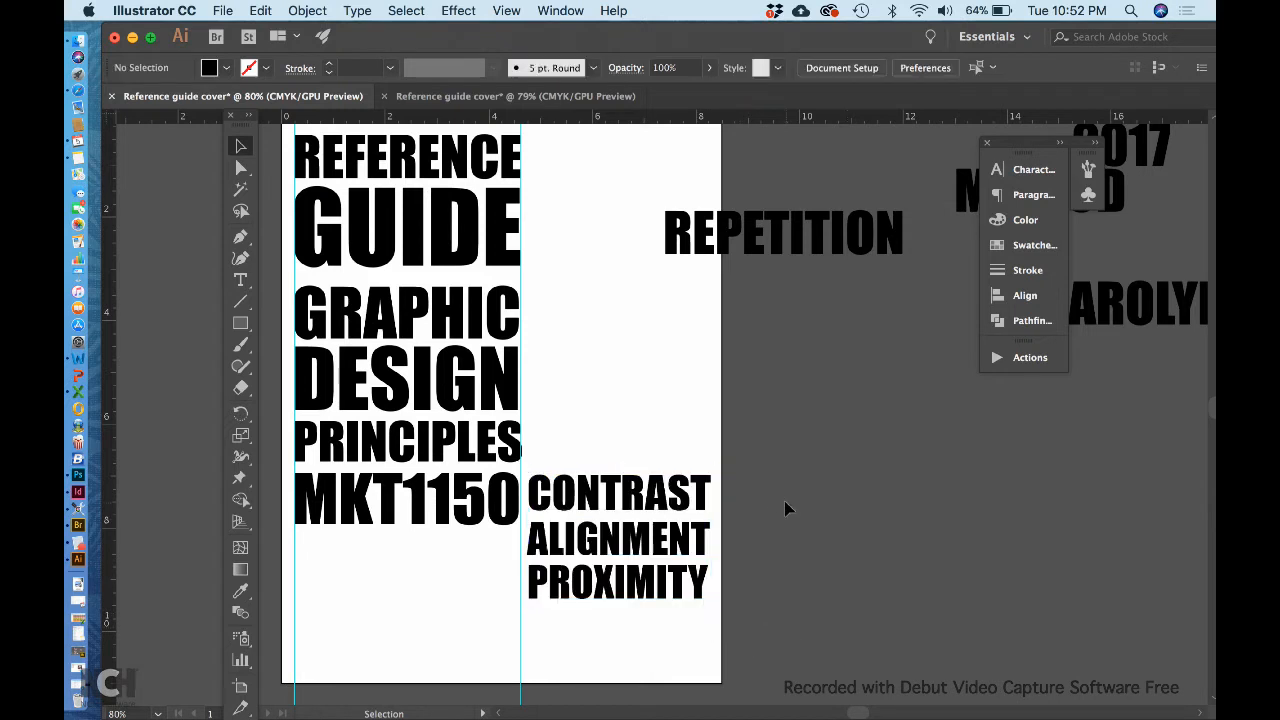
# Step: Place REPETITION beside REFERENCE, left-aligned with CONTRAST, and shrink it to fit inside the artboard's right edge
pyautogui.moveTo(831, 251); pyautogui.dragTo(692, 172)
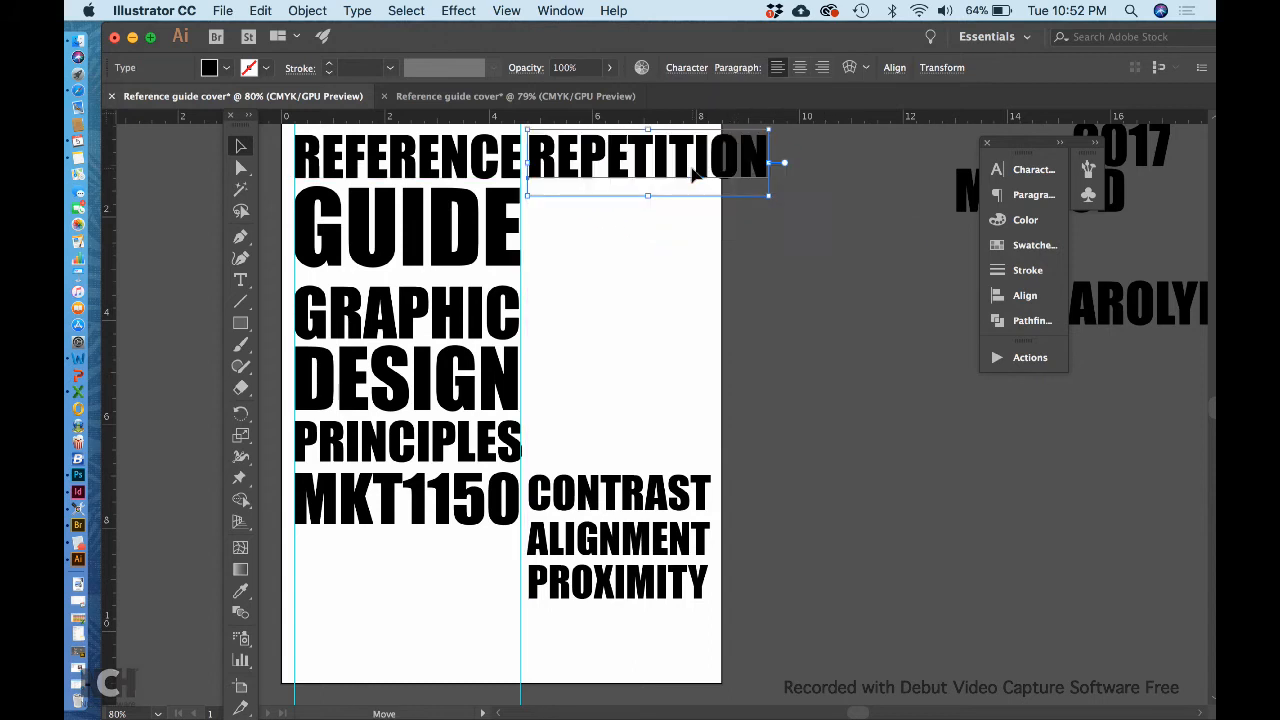
pyautogui.moveTo(768, 193); pyautogui.dragTo(739, 182)
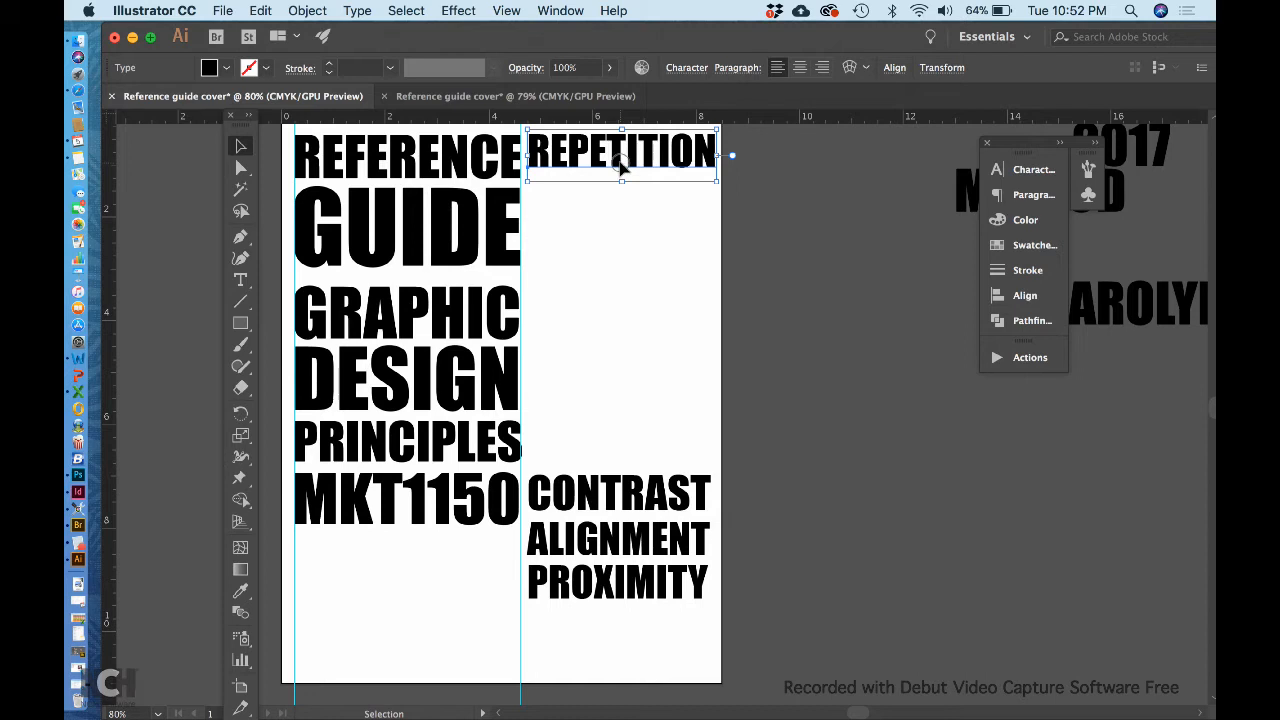
# Step: Duplicate REPETITION straight down the second column at even spacing, making eight stacked lines above CONTRAST
pyautogui.moveTo(620, 170); pyautogui.dragTo(621, 205)
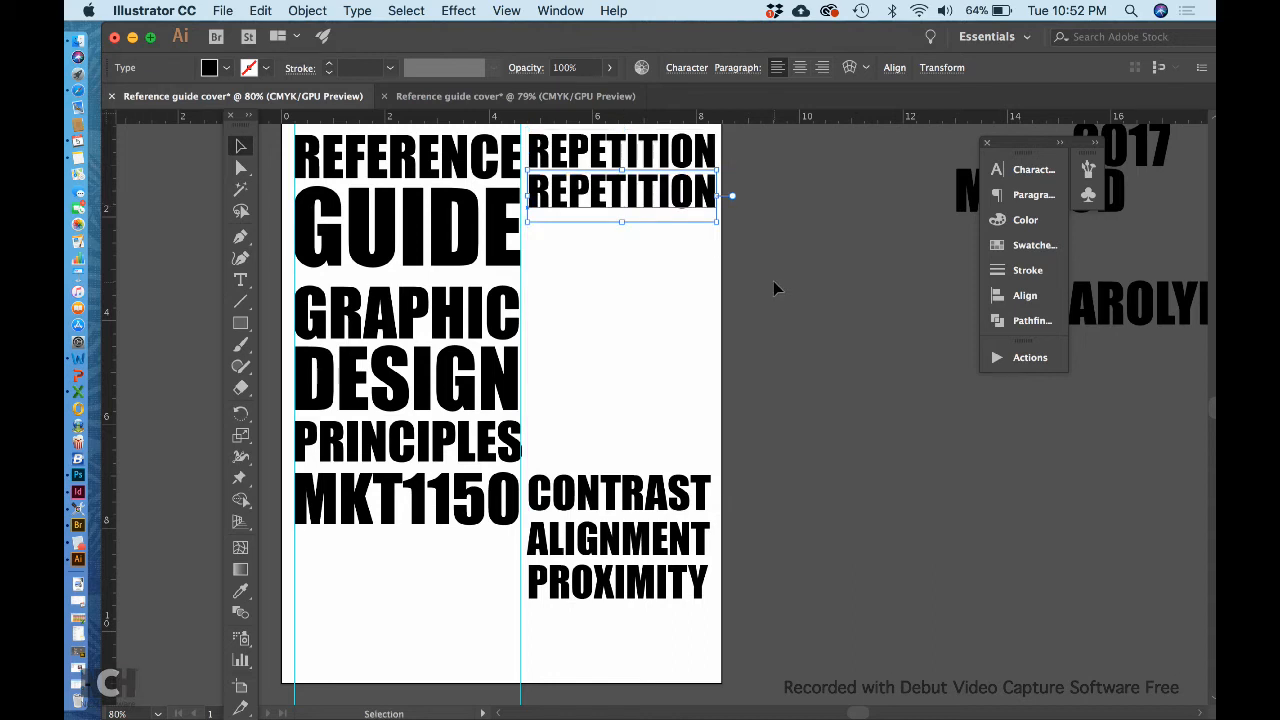
pyautogui.press('super+d')
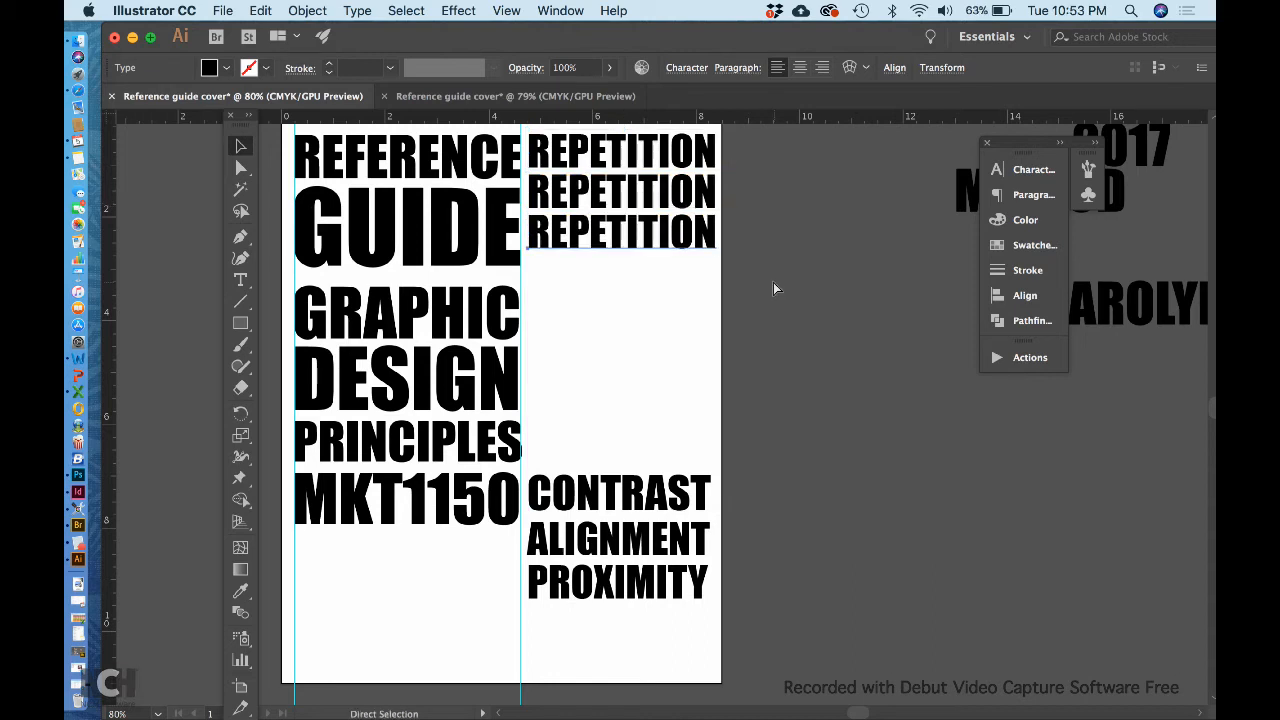
pyautogui.press('super+d')
pyautogui.press('super+d')
pyautogui.press('super+d')
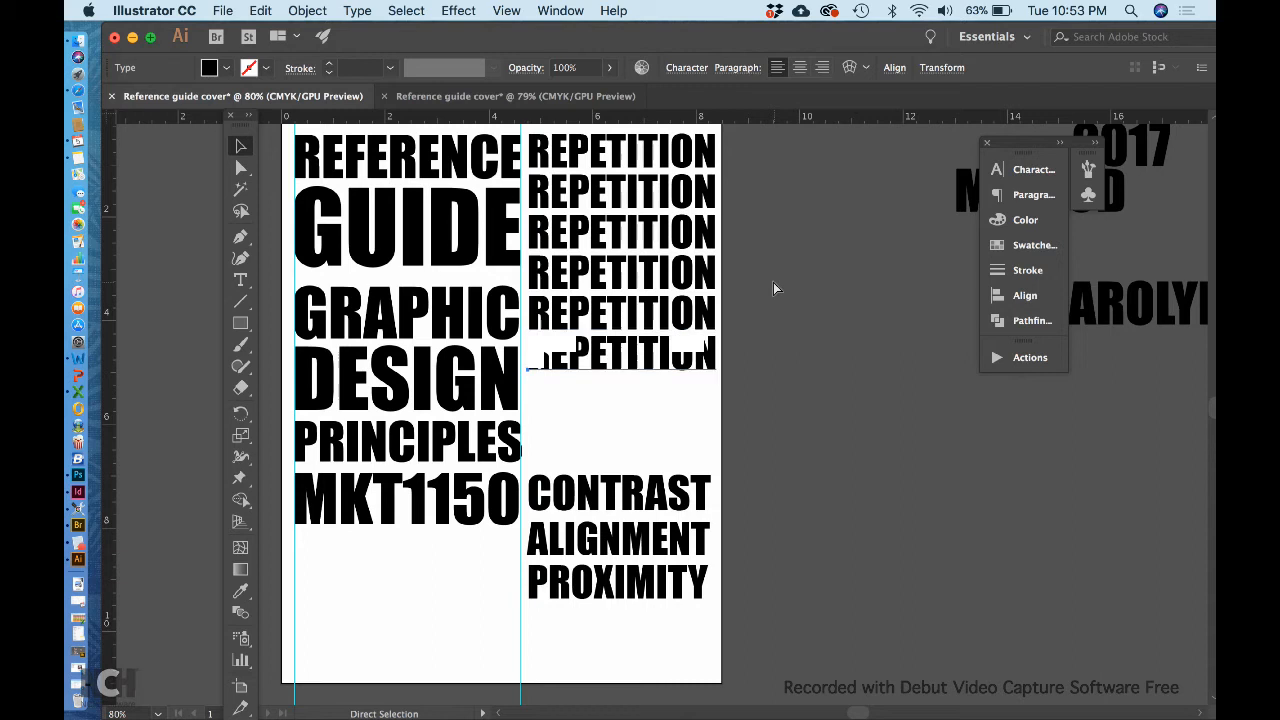
pyautogui.press('super+d')
pyautogui.press('super+d')
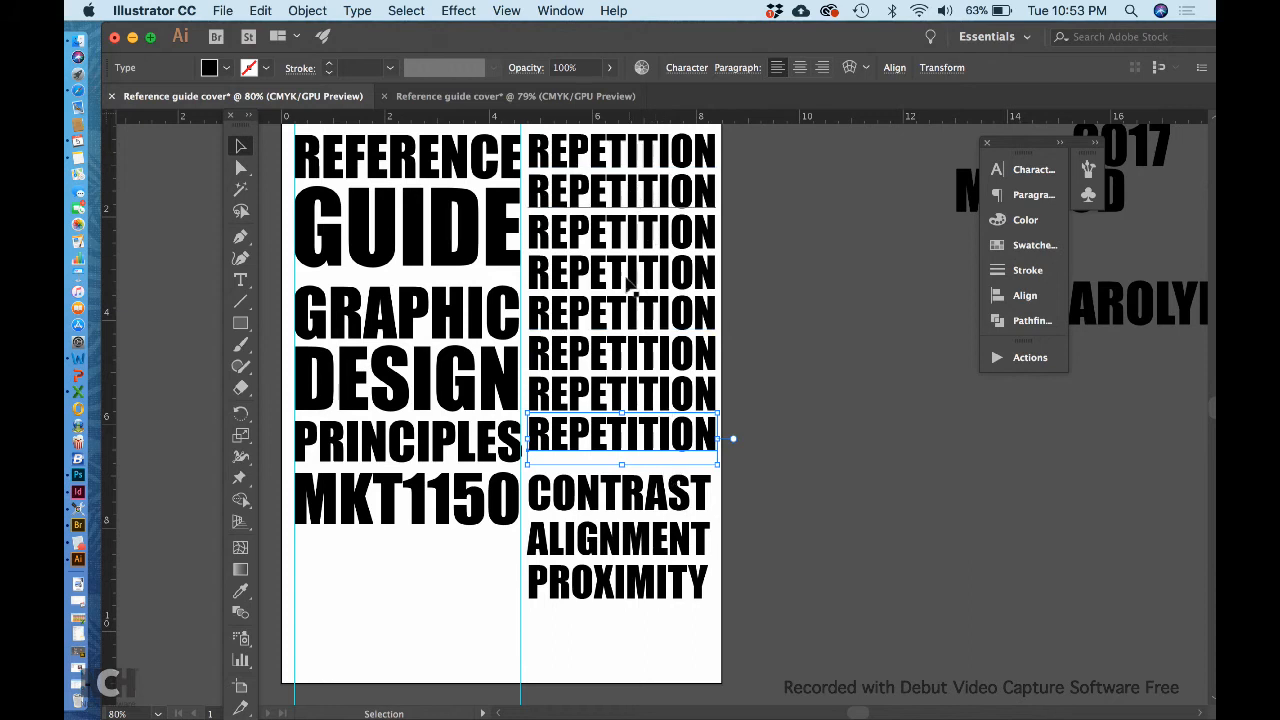
pyautogui.click(840, 396)
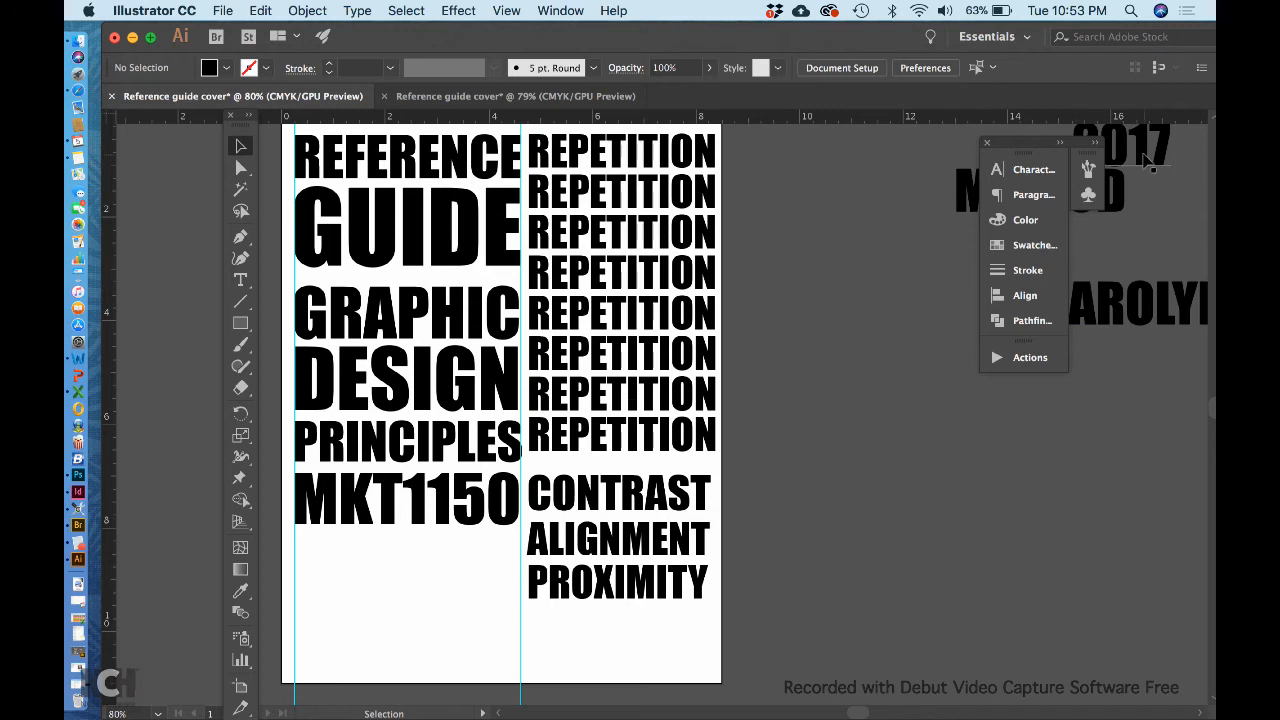
# Step: Stack the author's first name and surname beneath MKT1150, each enlarged to fill the width between the two guides
pyautogui.moveTo(1139, 159); pyautogui.dragTo(851, 190)
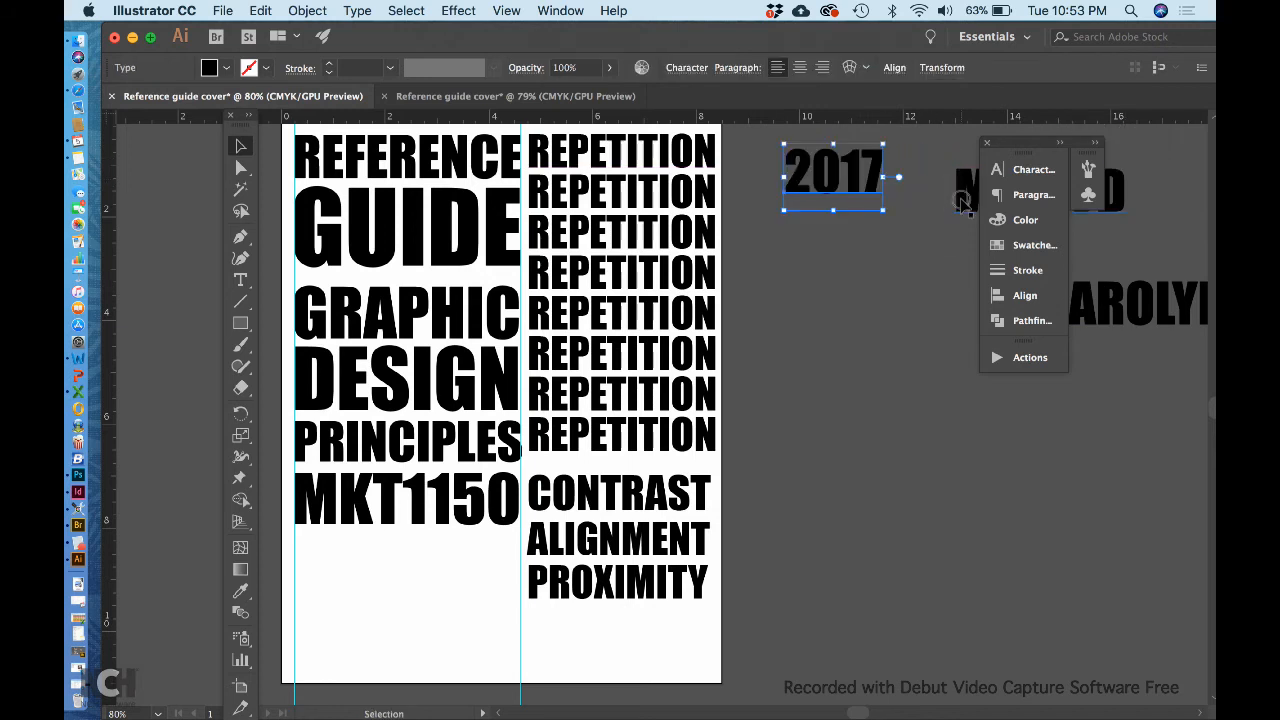
pyautogui.moveTo(961, 203); pyautogui.dragTo(780, 281)
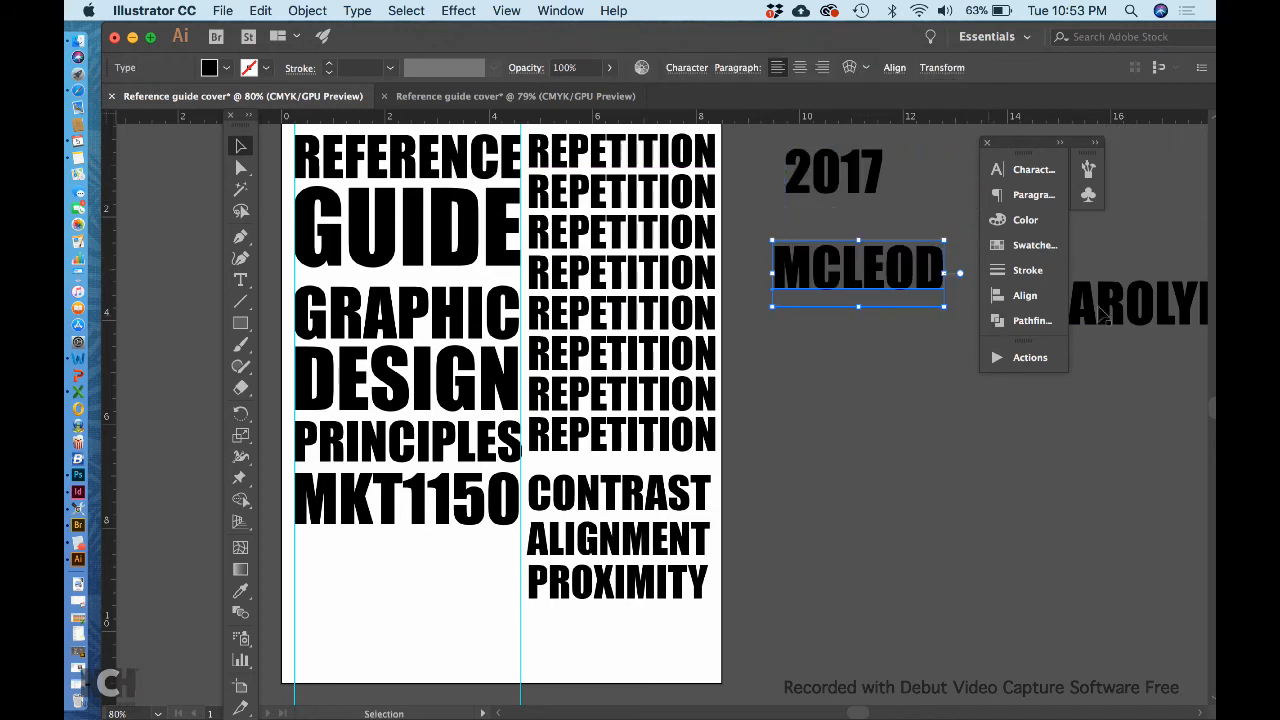
pyautogui.moveTo(1101, 314); pyautogui.dragTo(362, 565)
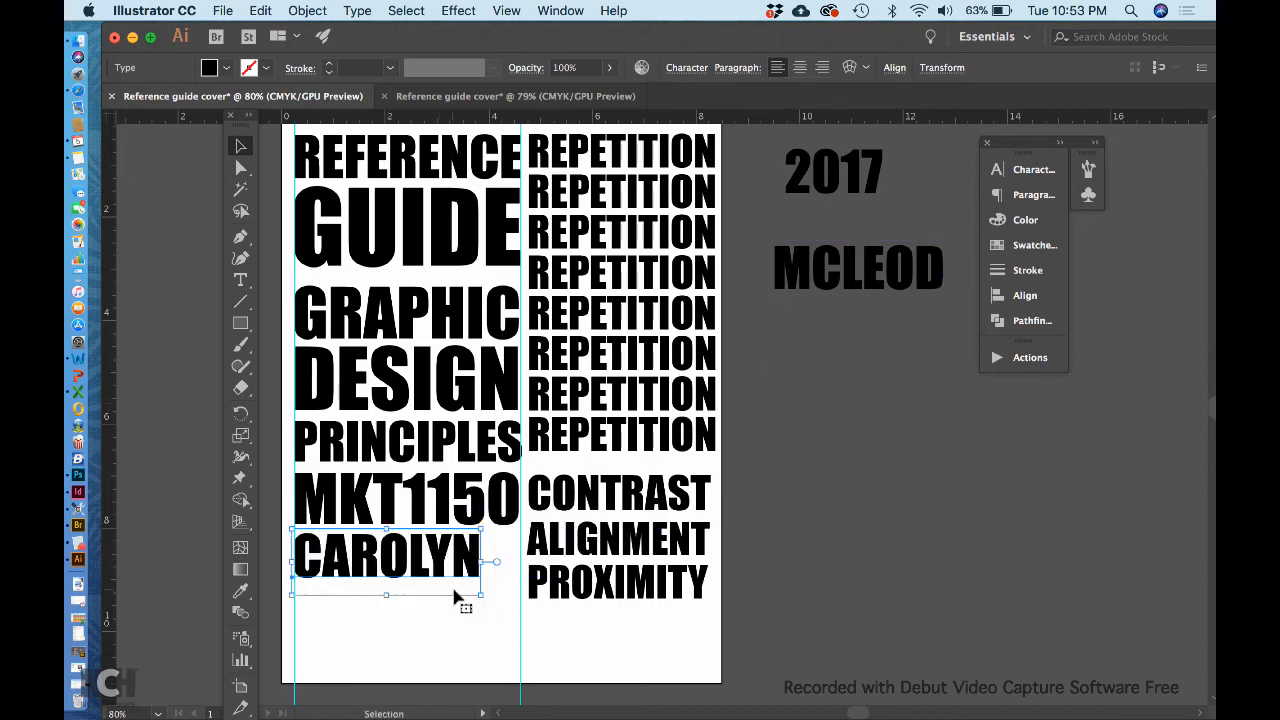
pyautogui.moveTo(473, 589); pyautogui.dragTo(520, 610)
pyautogui.moveTo(867, 268); pyautogui.dragTo(385, 620)
pyautogui.moveTo(461, 650); pyautogui.dragTo(521, 682)
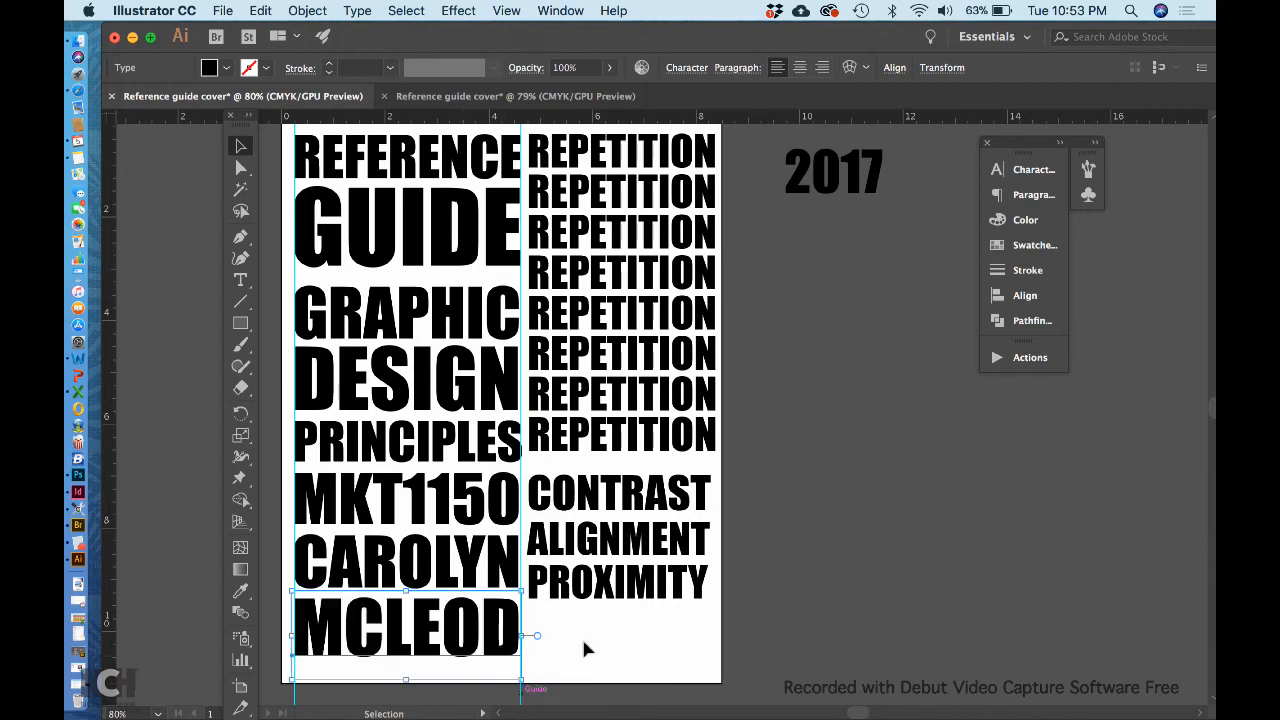
# Step: Place 2017 beneath PROXIMITY, aligned with the second column's left edge and slightly enlarged
pyautogui.moveTo(848, 179); pyautogui.dragTo(644, 677)
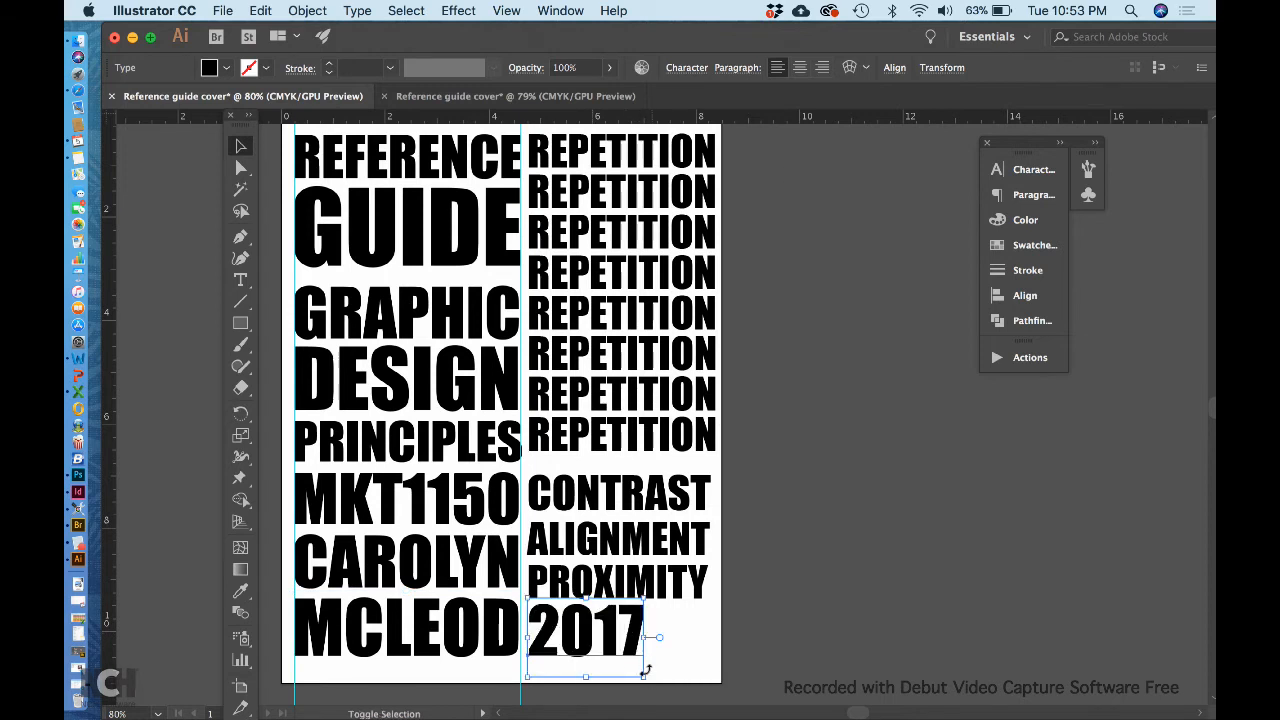
pyautogui.click(731, 510)
pyautogui.click(750, 503)
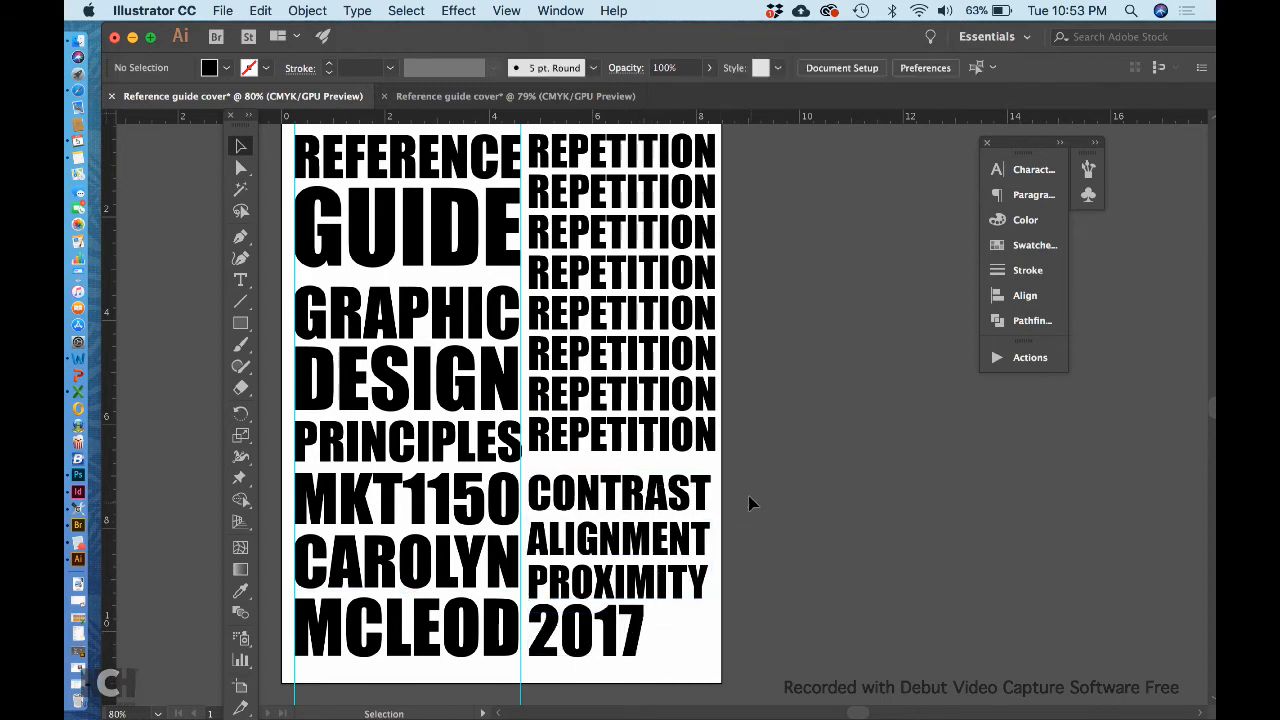
pyautogui.click(586, 502)
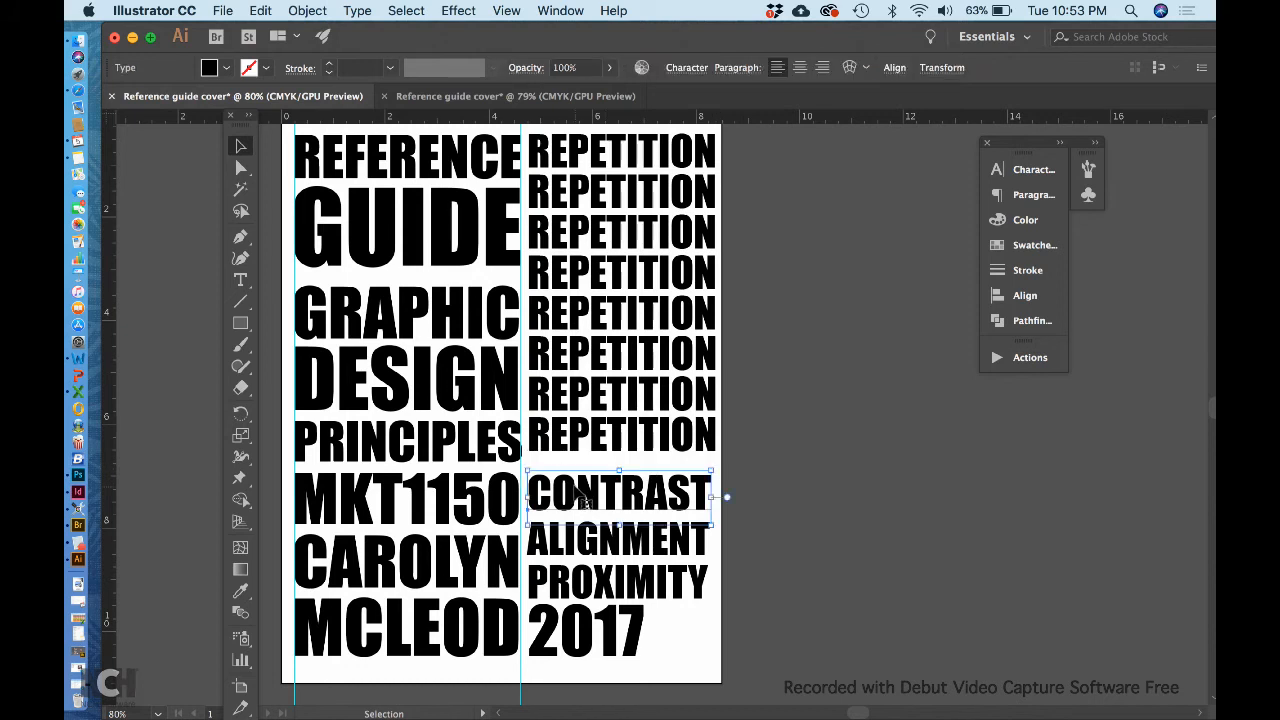
pyautogui.keyDown('shift'); pyautogui.click(596, 540); pyautogui.keyUp('shift')
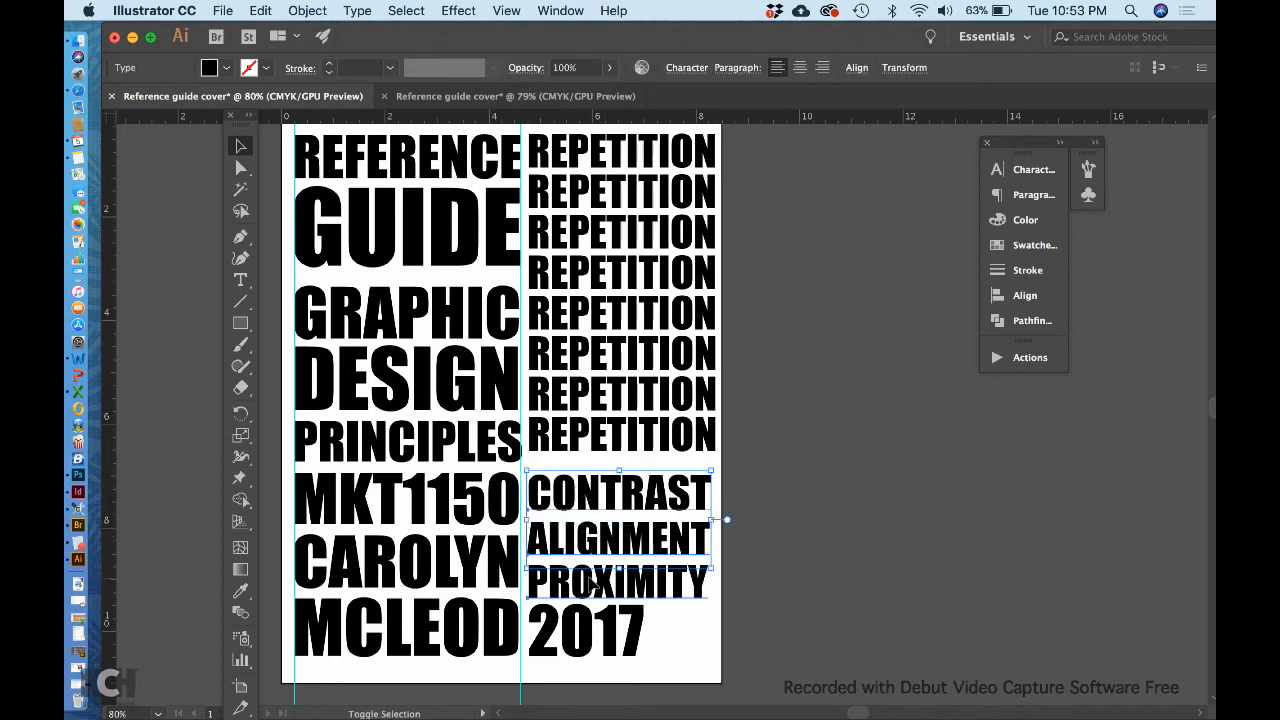
pyautogui.keyDown('shift'); pyautogui.click(598, 588); pyautogui.keyUp('shift')
pyautogui.click(758, 512)
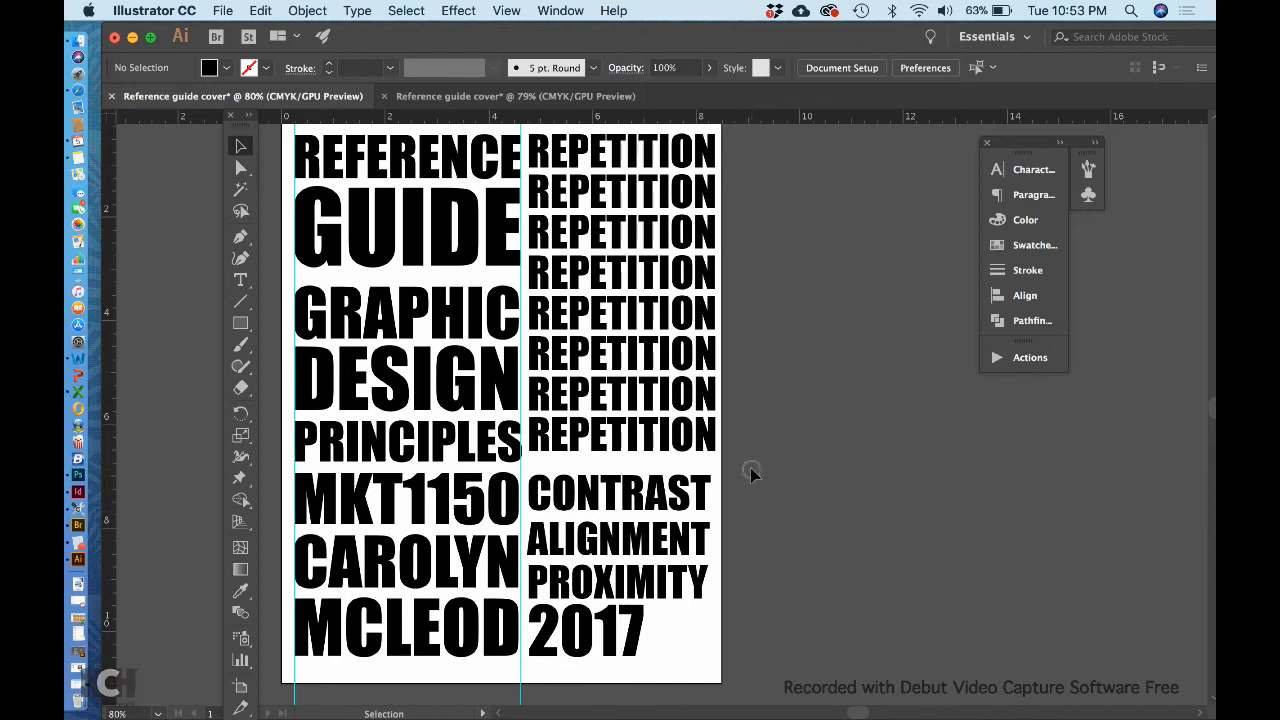
# Step: Move CONTRAST, ALIGNMENT and PROXIMITY up together so they sit directly beneath the last REPETITION line
pyautogui.moveTo(750, 467); pyautogui.dragTo(535, 598)
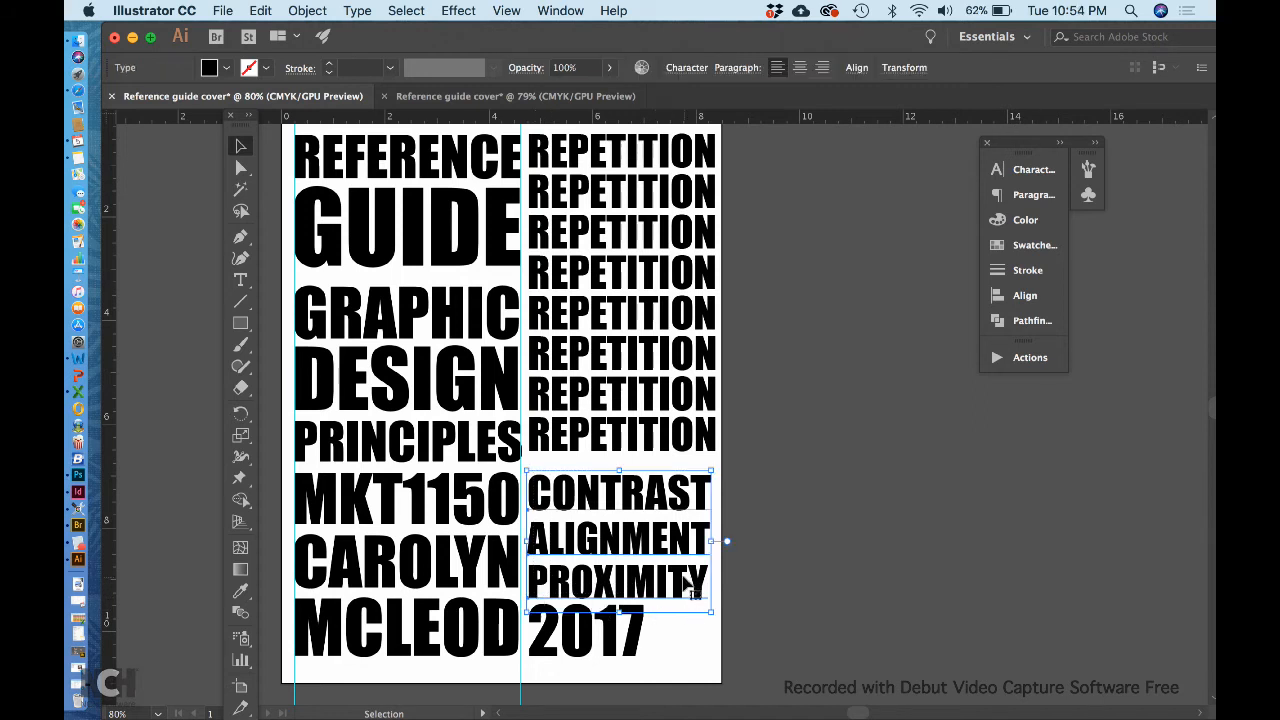
pyautogui.moveTo(688, 581); pyautogui.dragTo(660, 587)
# Step: Enlarge 2017 to match the width of PROXIMITY and nudge it up close beneath that word
pyautogui.click(631, 653)
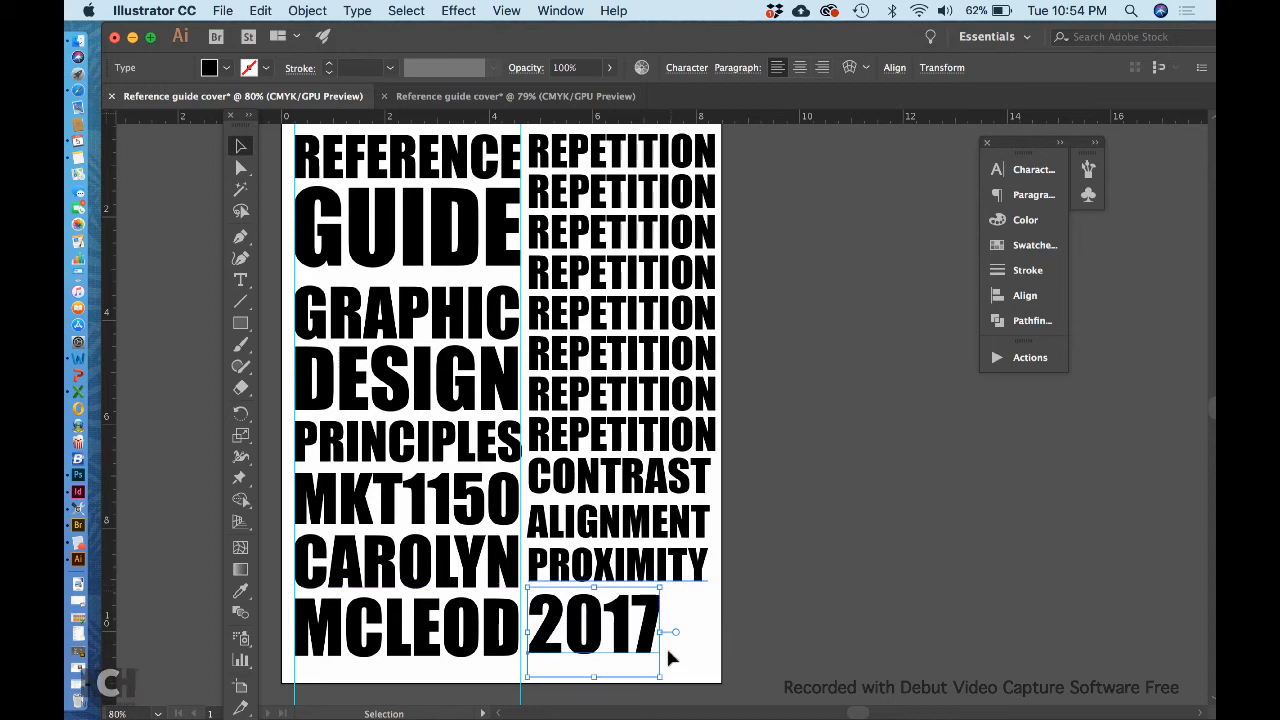
pyautogui.moveTo(657, 673); pyautogui.dragTo(706, 644)
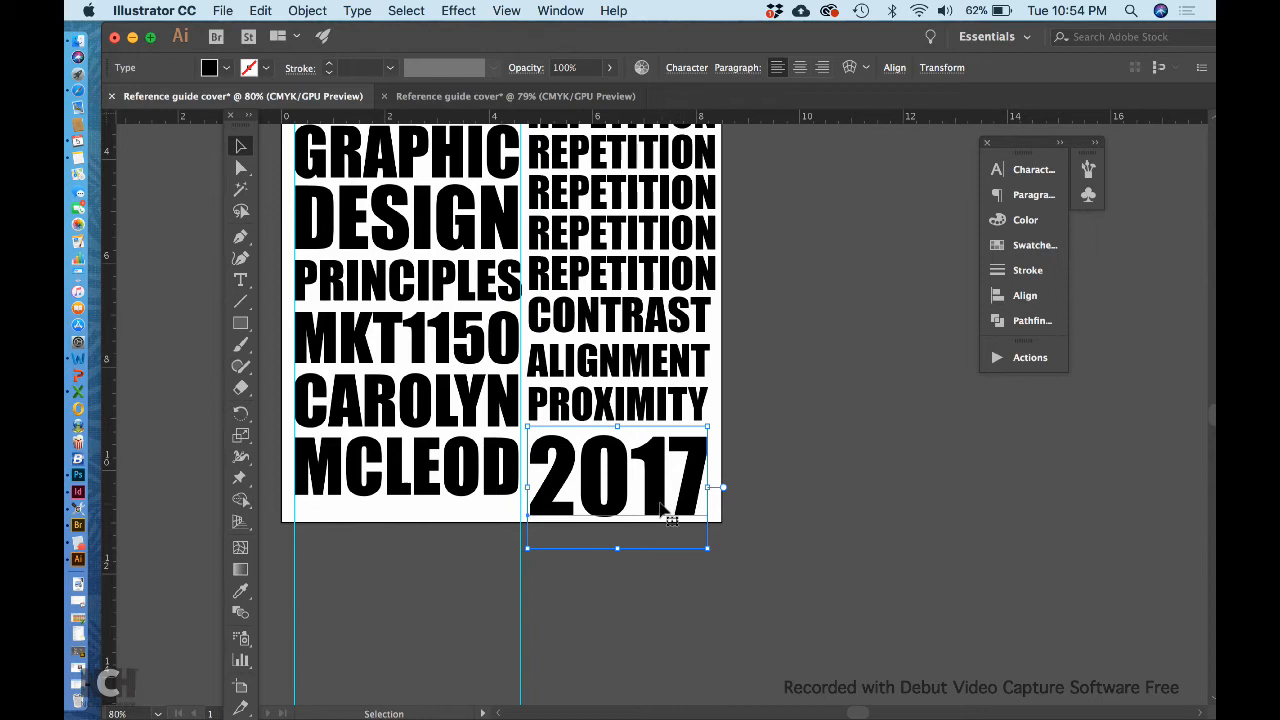
pyautogui.press('Up')
pyautogui.press('Up')
pyautogui.press('Up')
pyautogui.press('Up')
pyautogui.press('Up')
pyautogui.press('Up')
pyautogui.press('Up')
pyautogui.press('Up')
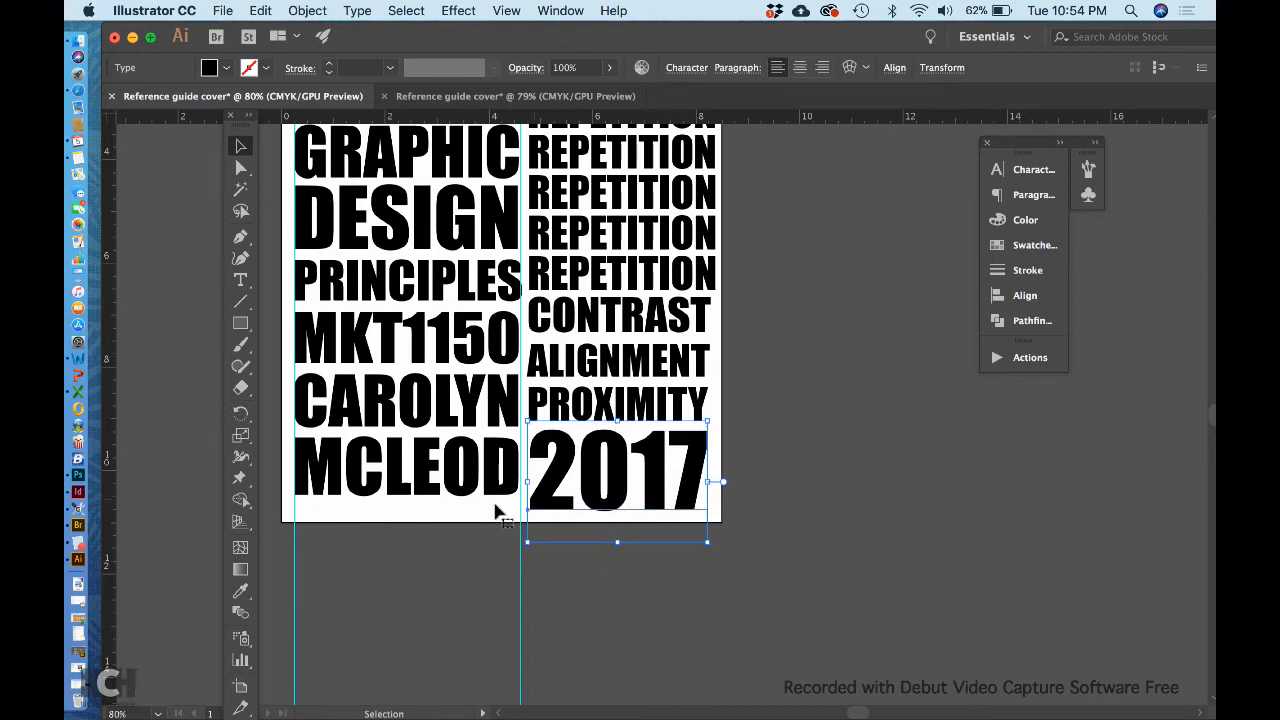
# Step: Lower the author's first name and surname together to align with the base of 2017, and stretch MKT1150 downward to fill the gap
pyautogui.scroll(5, 494, 510)
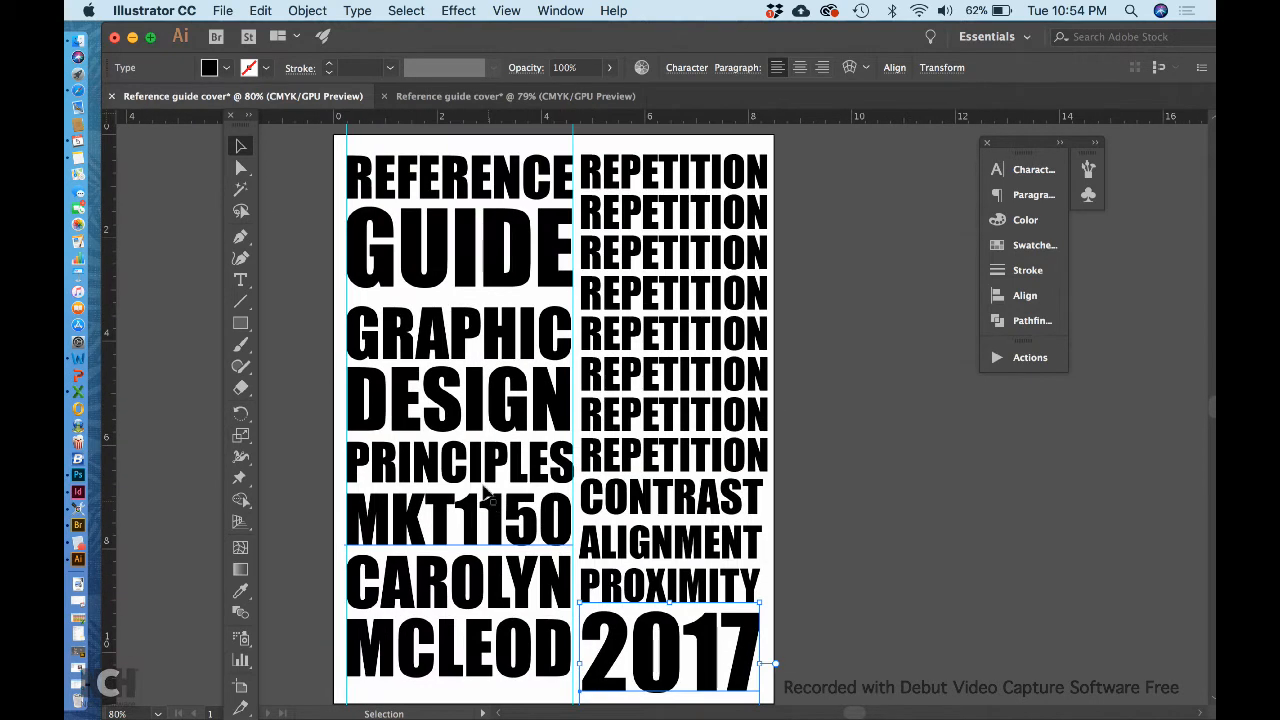
pyautogui.scroll(-4, 462, 468)
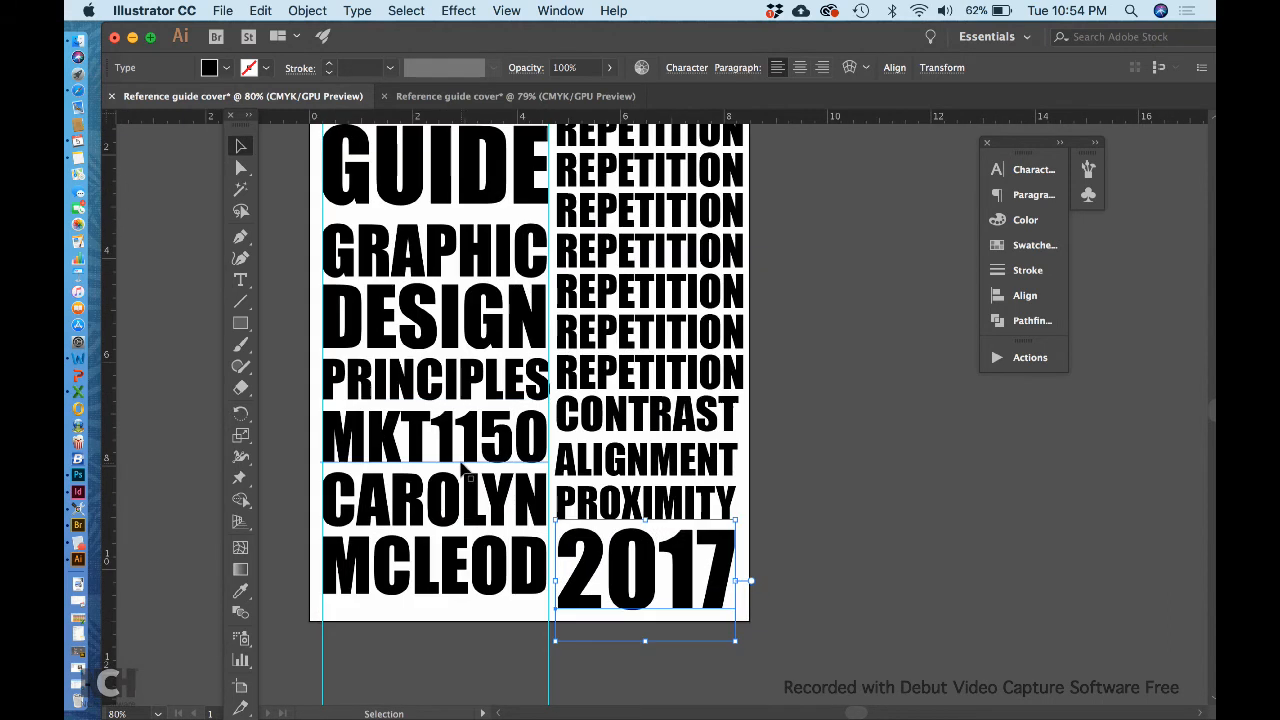
pyautogui.click(465, 505)
pyautogui.keyDown('shift'); pyautogui.click(476, 566); pyautogui.keyUp('shift')
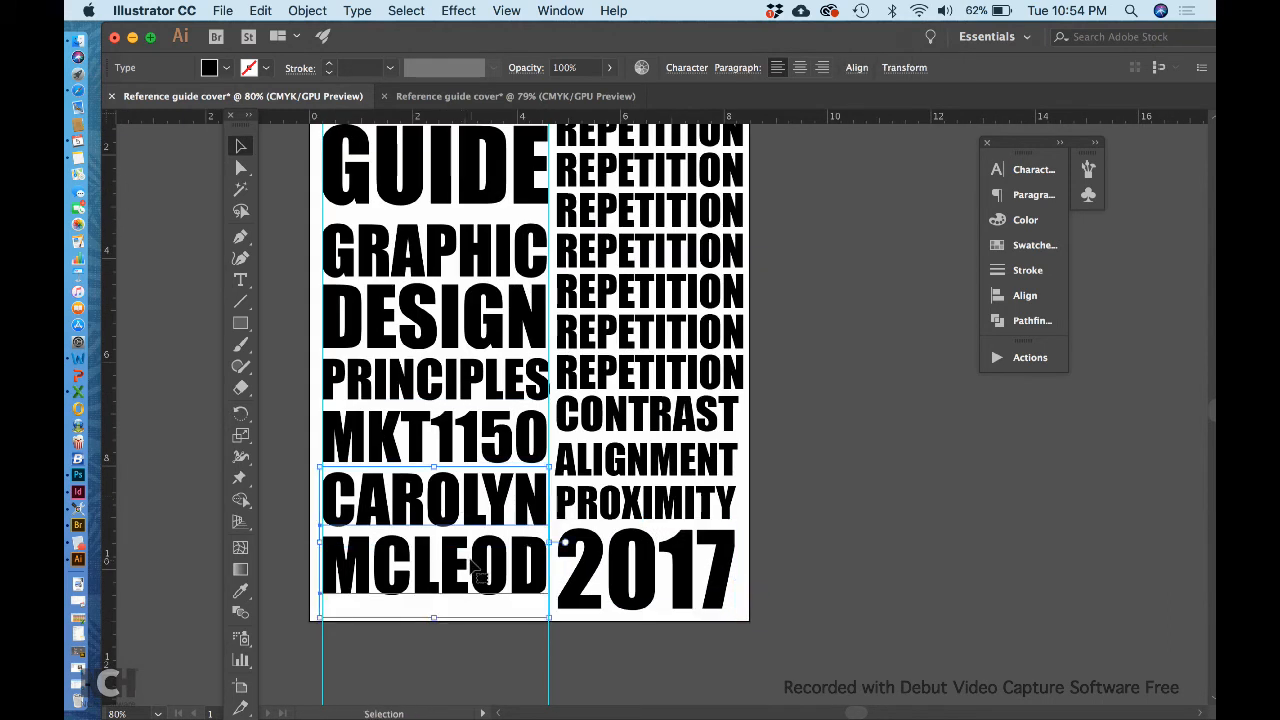
pyautogui.moveTo(476, 566); pyautogui.dragTo(476, 581)
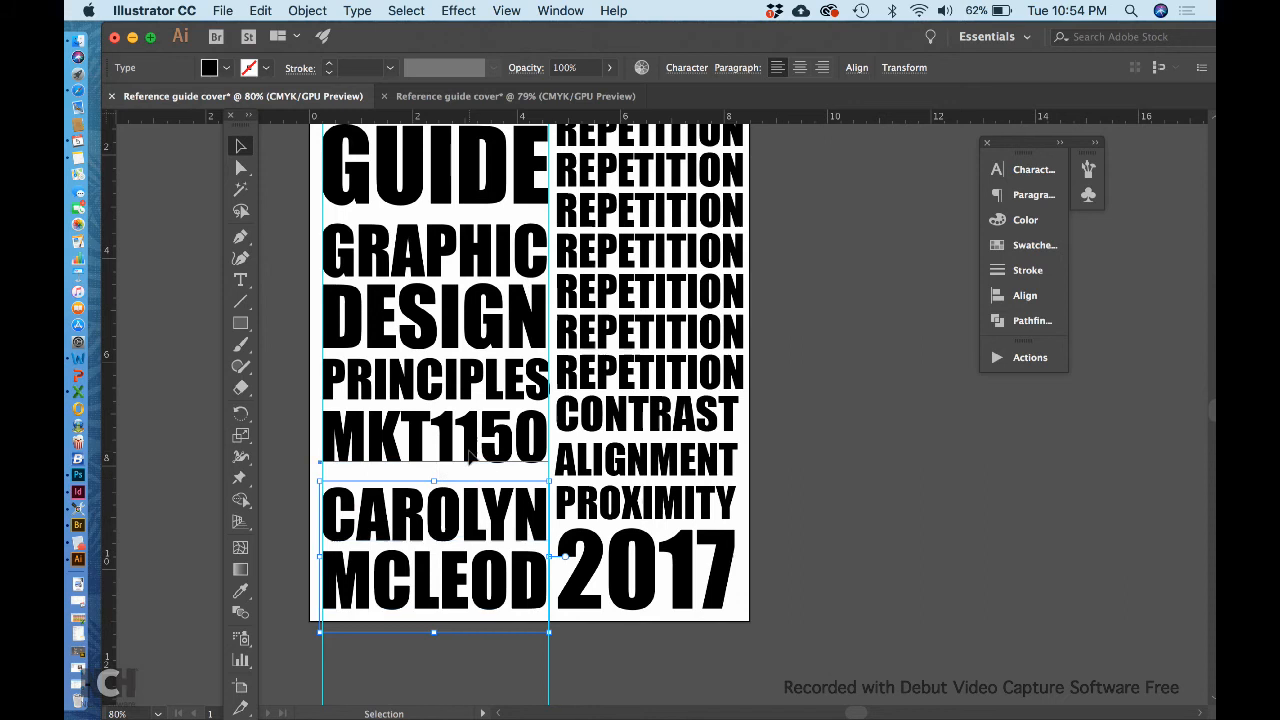
pyautogui.click(470, 452)
pyautogui.moveTo(428, 481); pyautogui.dragTo(432, 507)
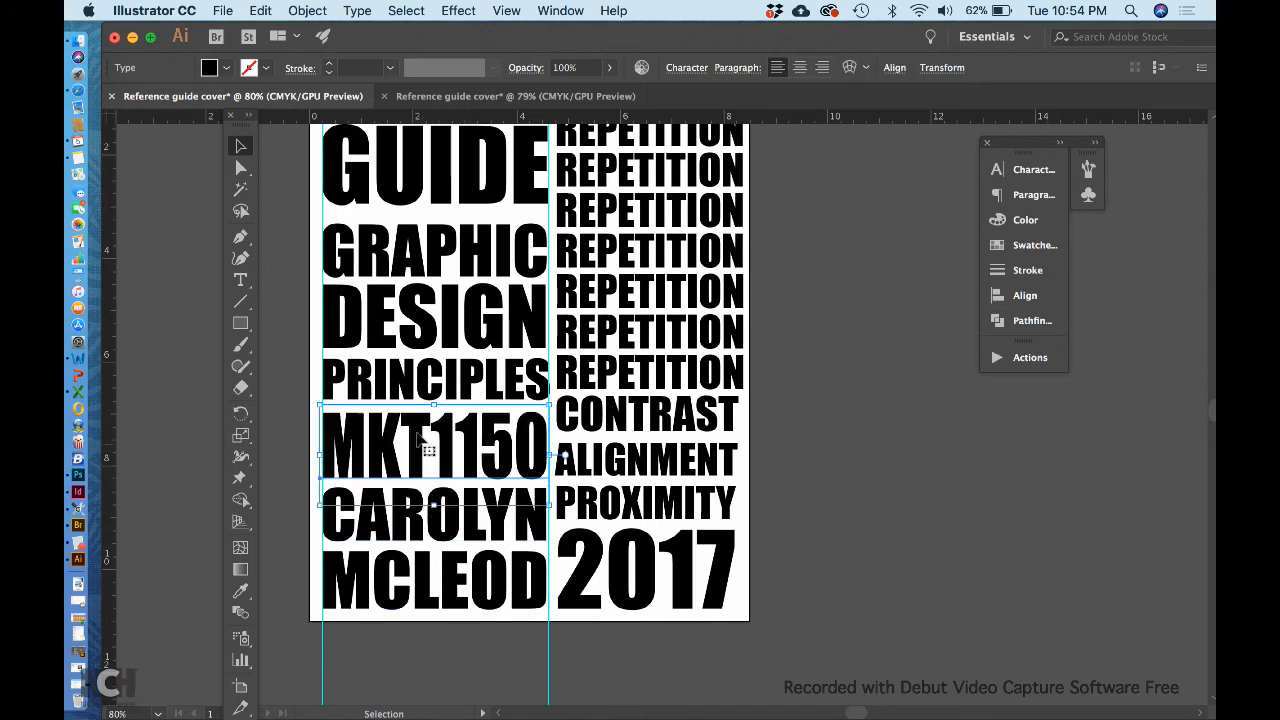
# Step: Move GRAPHIC and DESIGN up together beneath GUIDE, and bring PRINCIPLES up close beneath DESIGN
pyautogui.scroll(2, 496, 318)
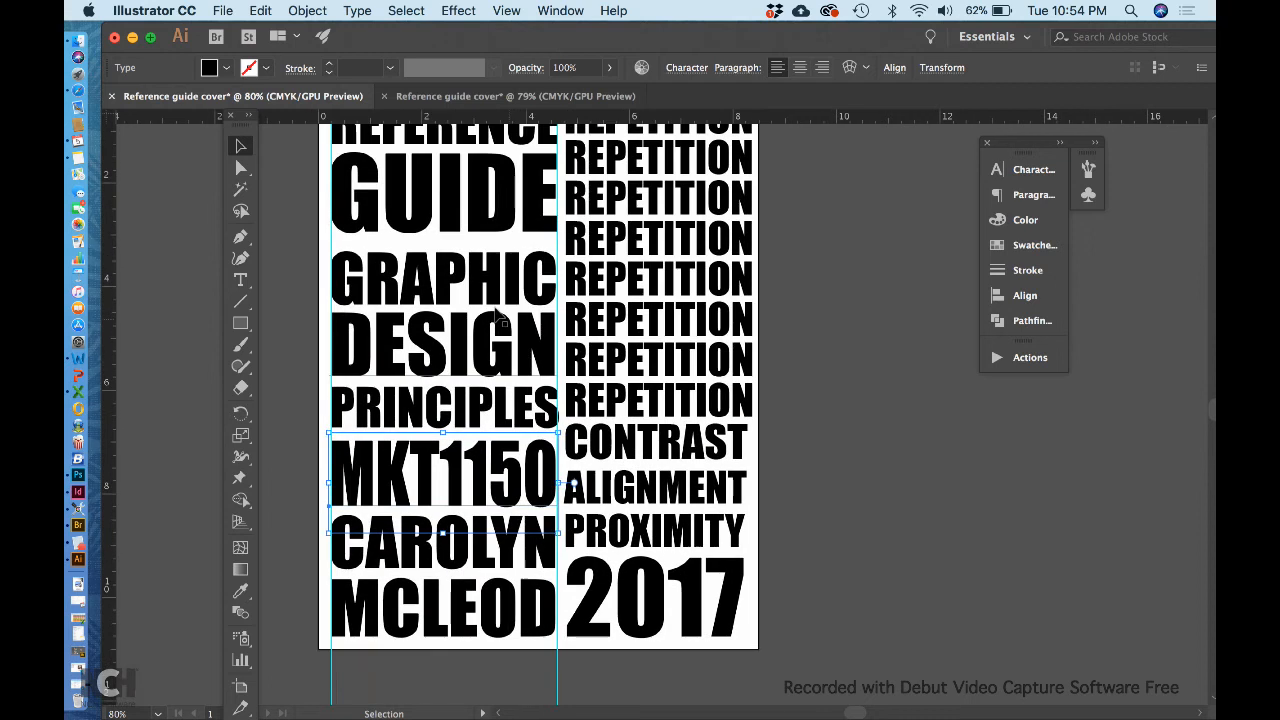
pyautogui.click(474, 288)
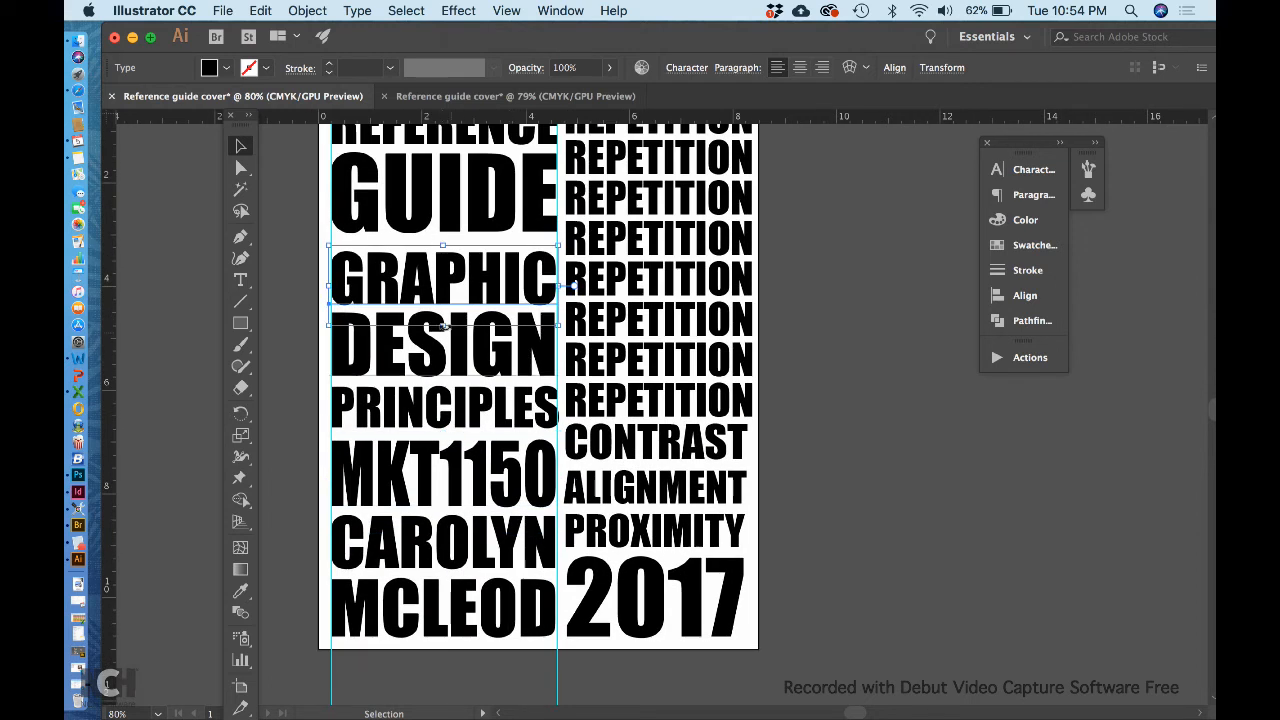
pyautogui.keyDown('shift'); pyautogui.moveTo(452, 345); pyautogui.dragTo(454, 335); pyautogui.keyUp('shift')
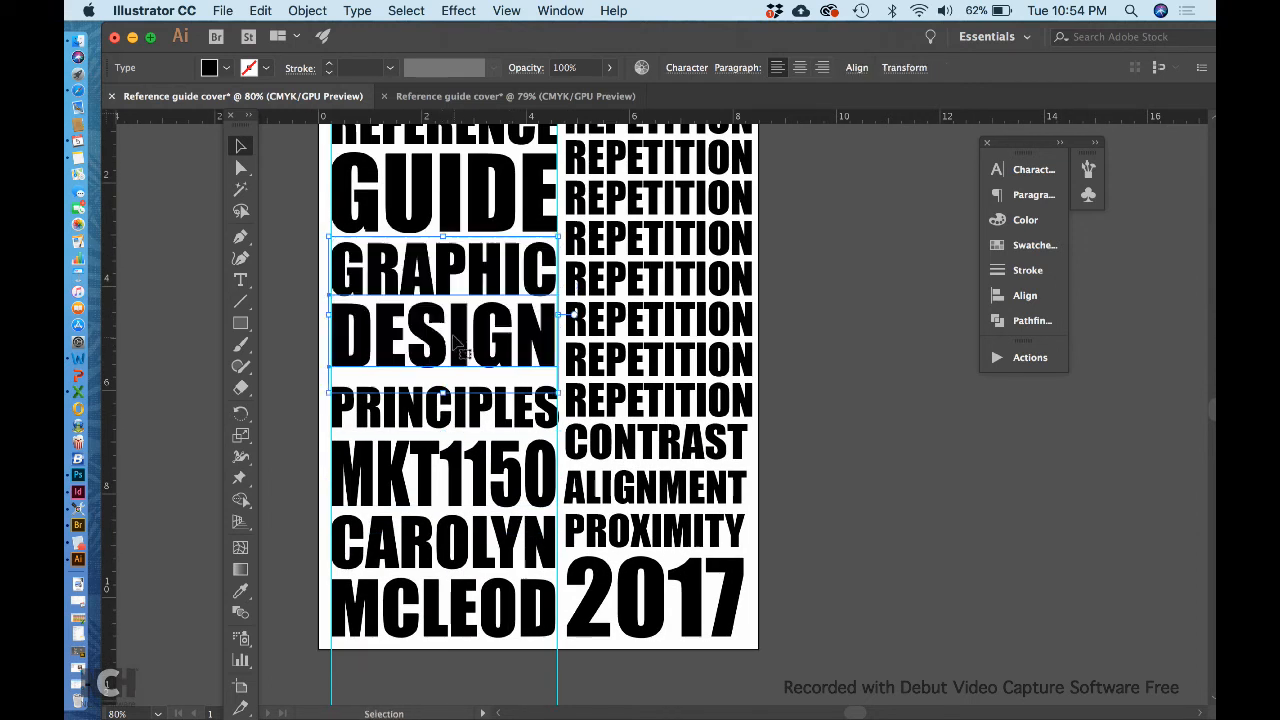
pyautogui.moveTo(455, 412); pyautogui.dragTo(458, 398)
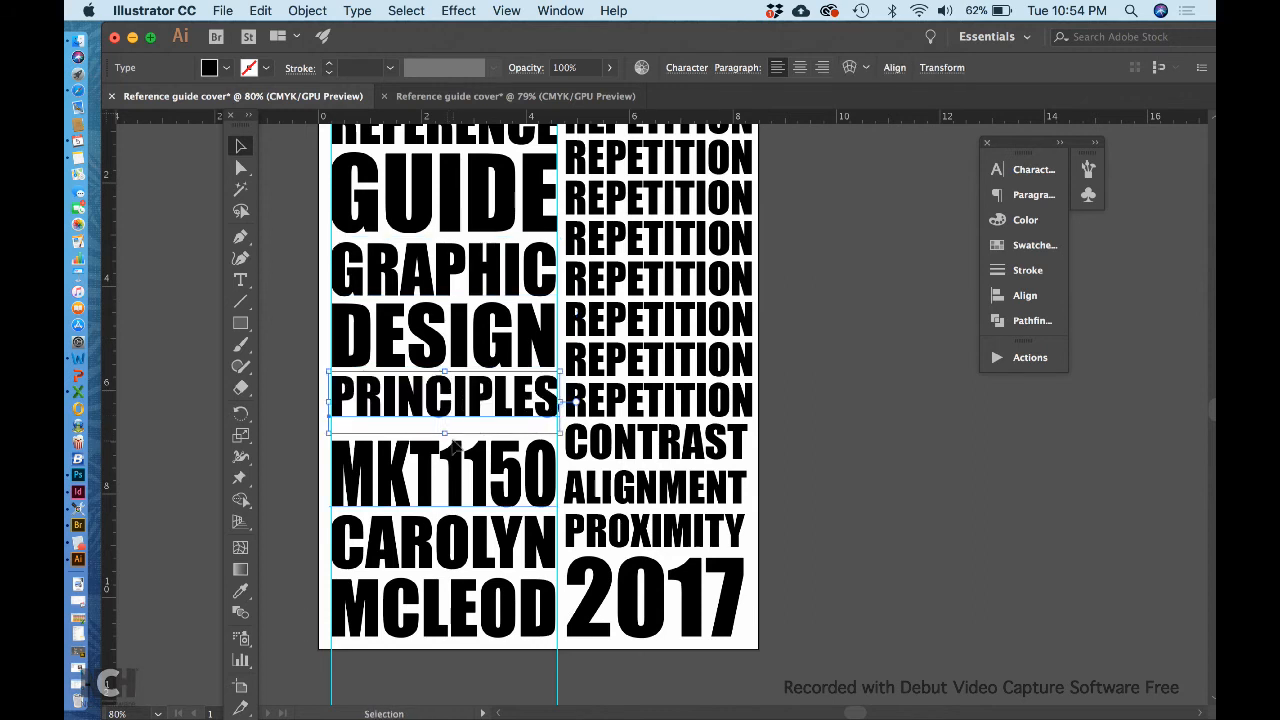
# Step: Stretch MKT1150 upward to close the gap beneath PRINCIPLES
pyautogui.click(305, 452)
pyautogui.click(428, 470)
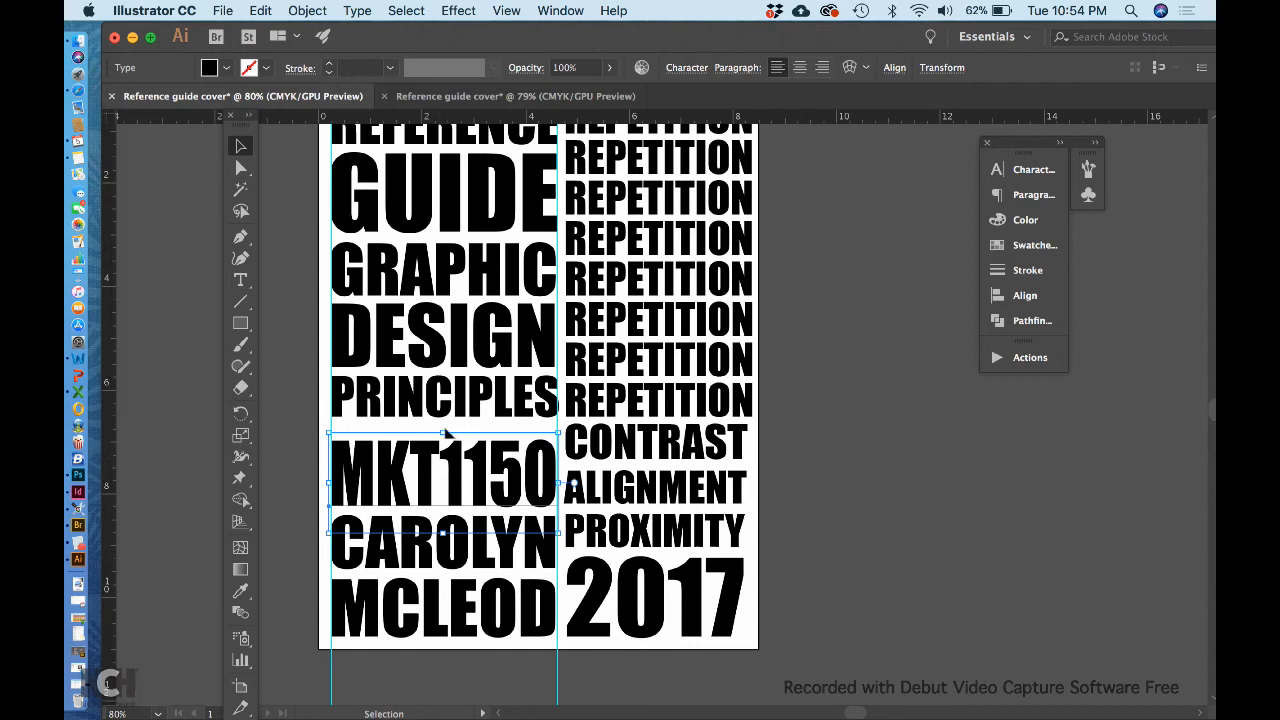
pyautogui.moveTo(440, 427); pyautogui.dragTo(441, 412)
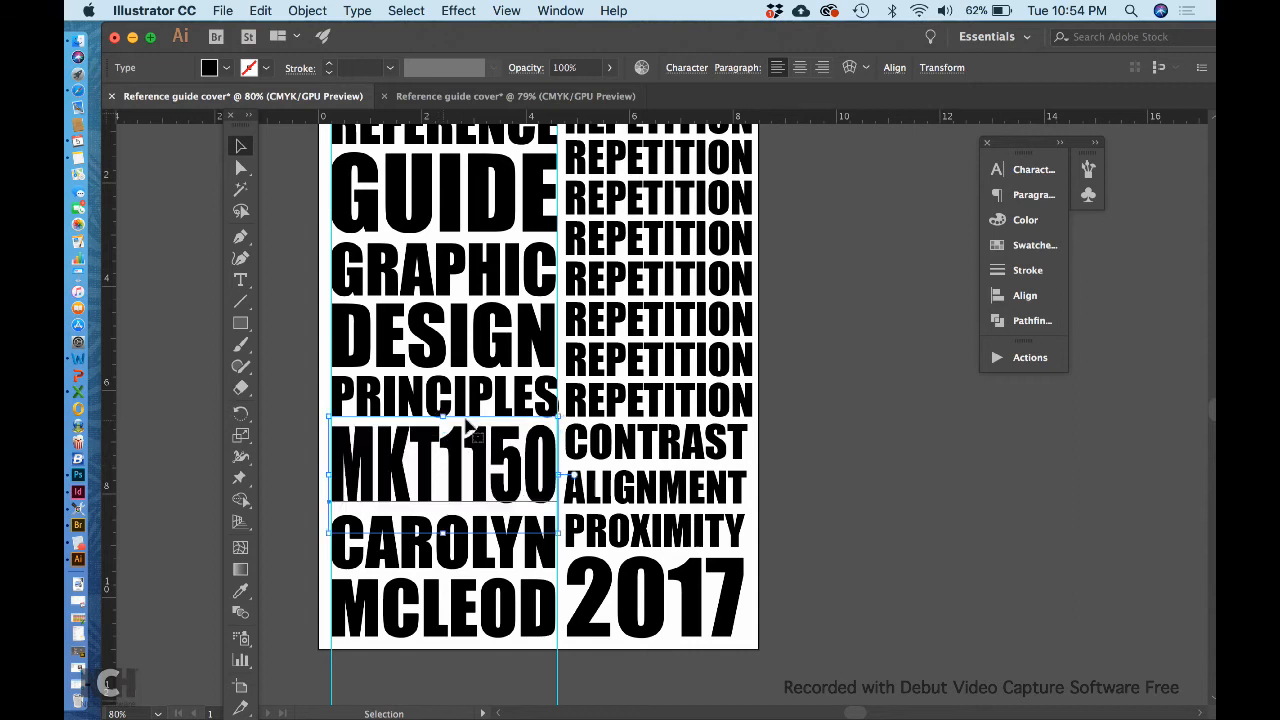
pyautogui.click(838, 462)
# Step: Nudge ALIGNMENT up so it sits closer beneath CONTRAST
pyautogui.click(668, 455)
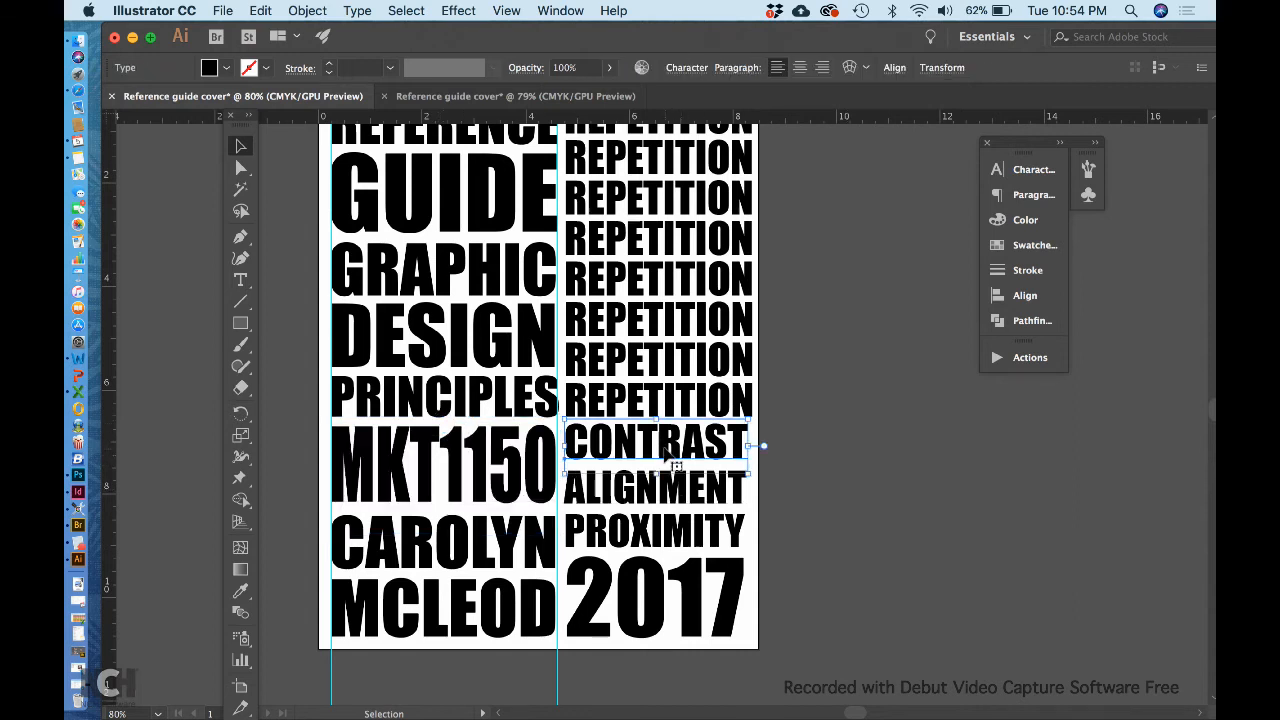
pyautogui.click(794, 454)
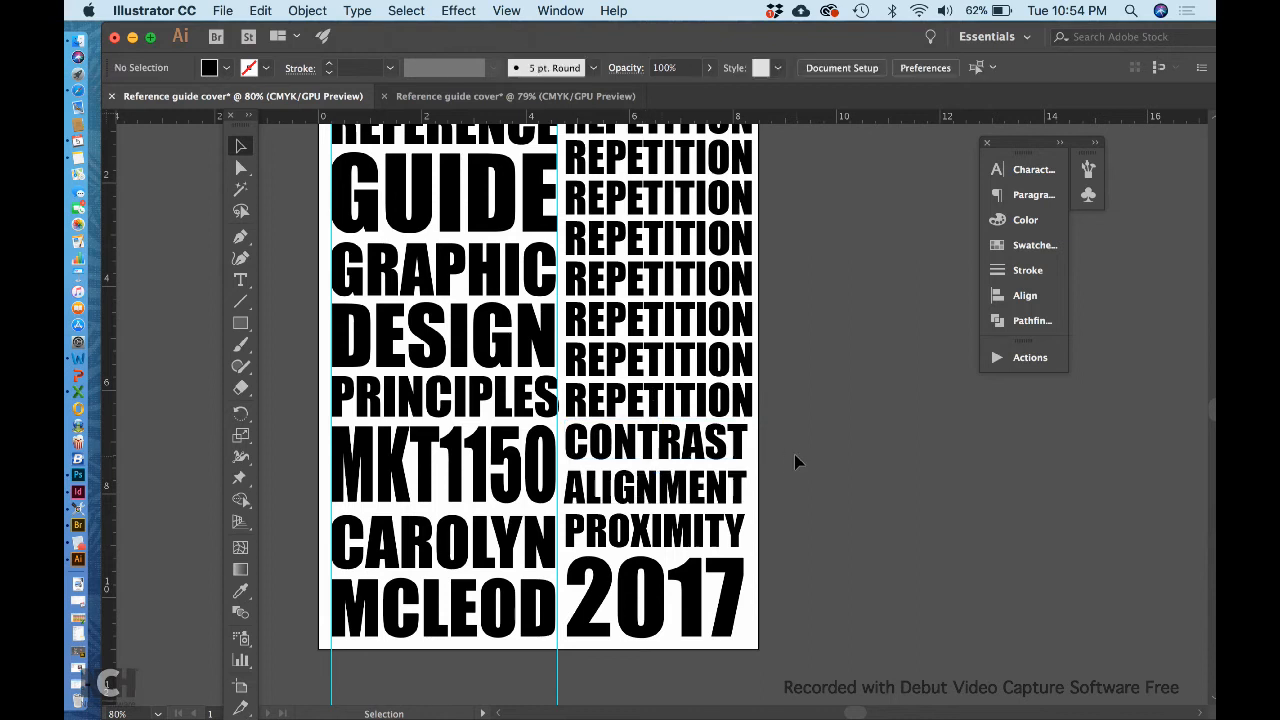
pyautogui.scroll(3, 790, 458)
pyautogui.scroll(-3, 785, 462)
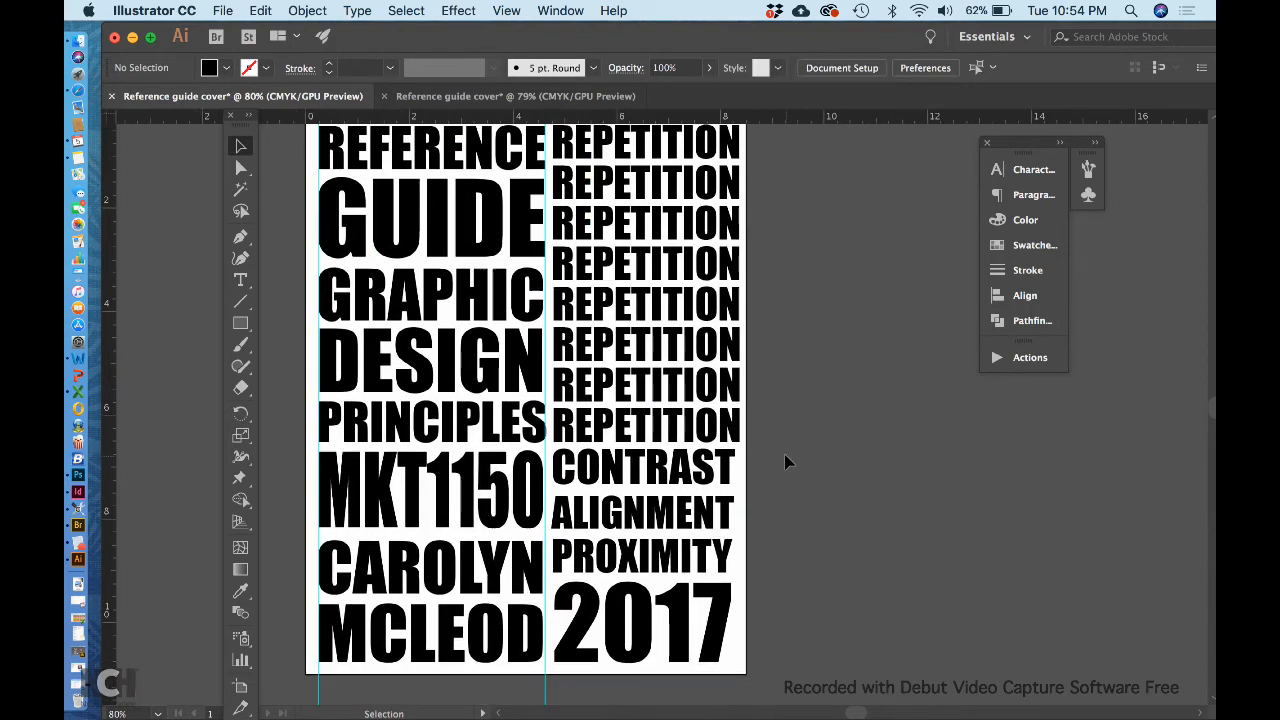
pyautogui.click(676, 516)
pyautogui.press('Up')
pyautogui.press('Up')
pyautogui.press('Up')
pyautogui.press('Up')
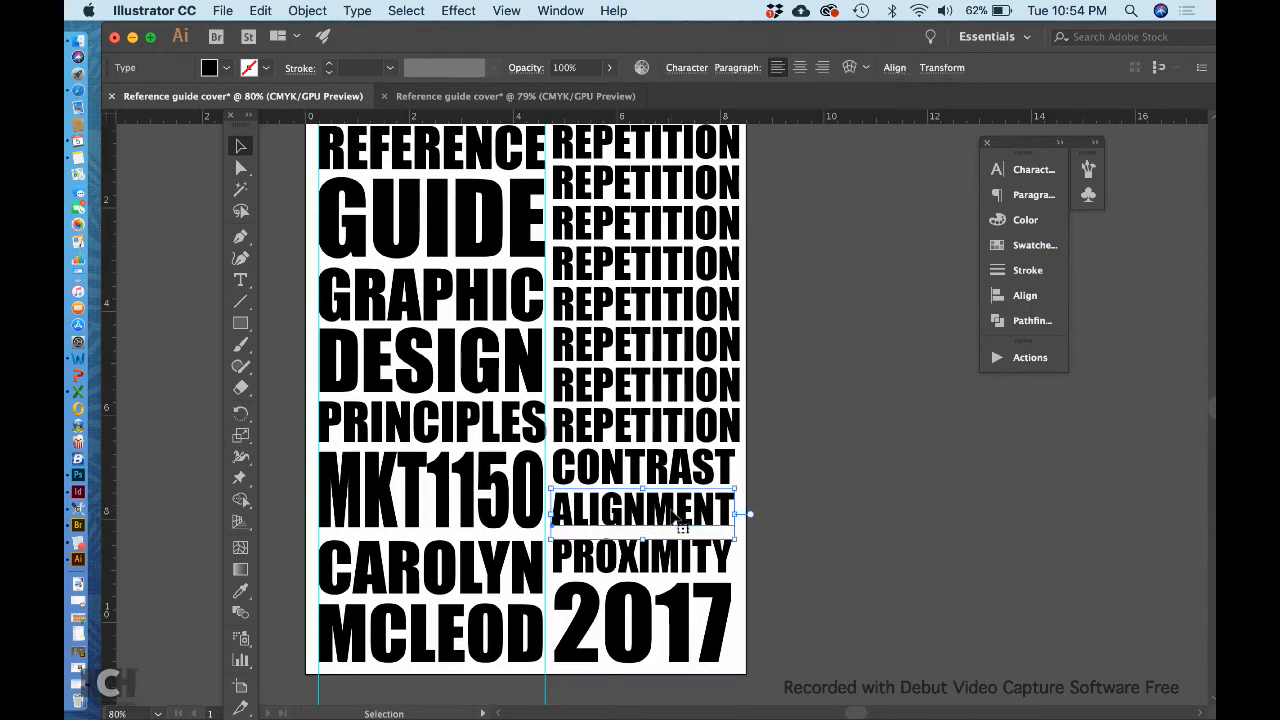
# Step: Nudge PROXIMITY up so its spacing beneath ALIGNMENT matches the lines above
pyautogui.click(676, 550)
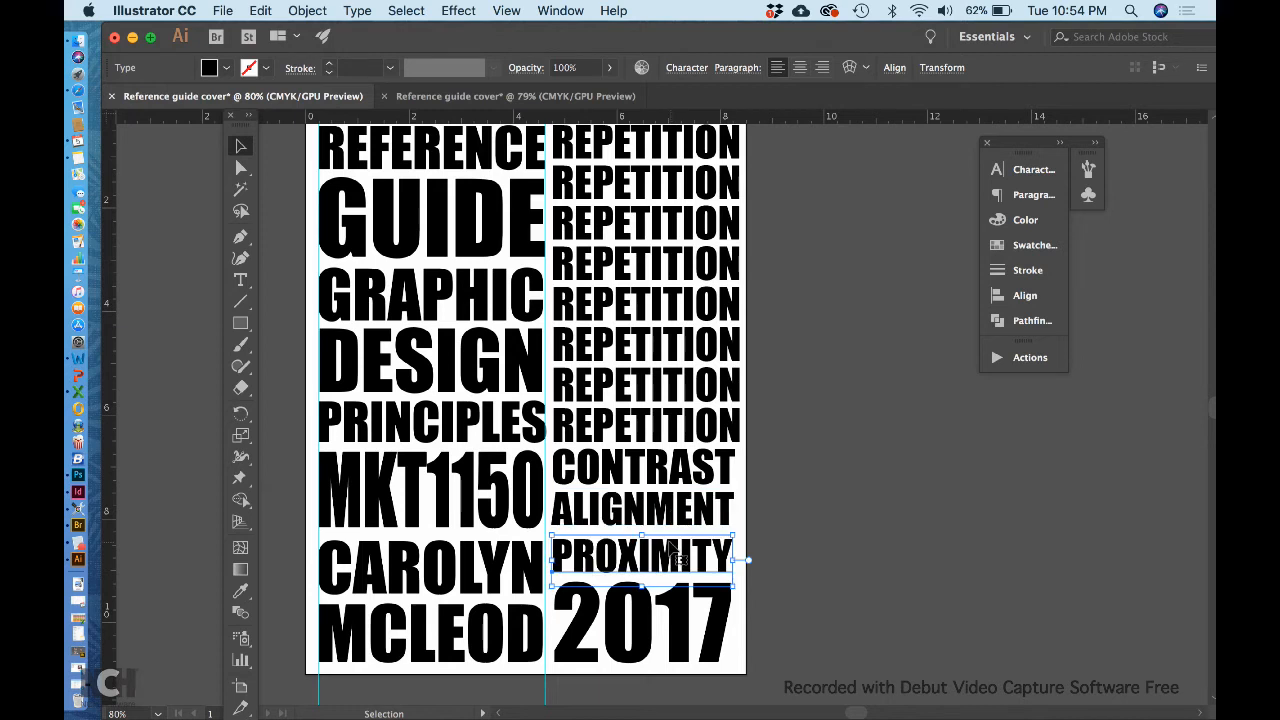
pyautogui.press('Up')
pyautogui.press('Up')
pyautogui.press('Up')
pyautogui.press('Up')
pyautogui.press('Up')
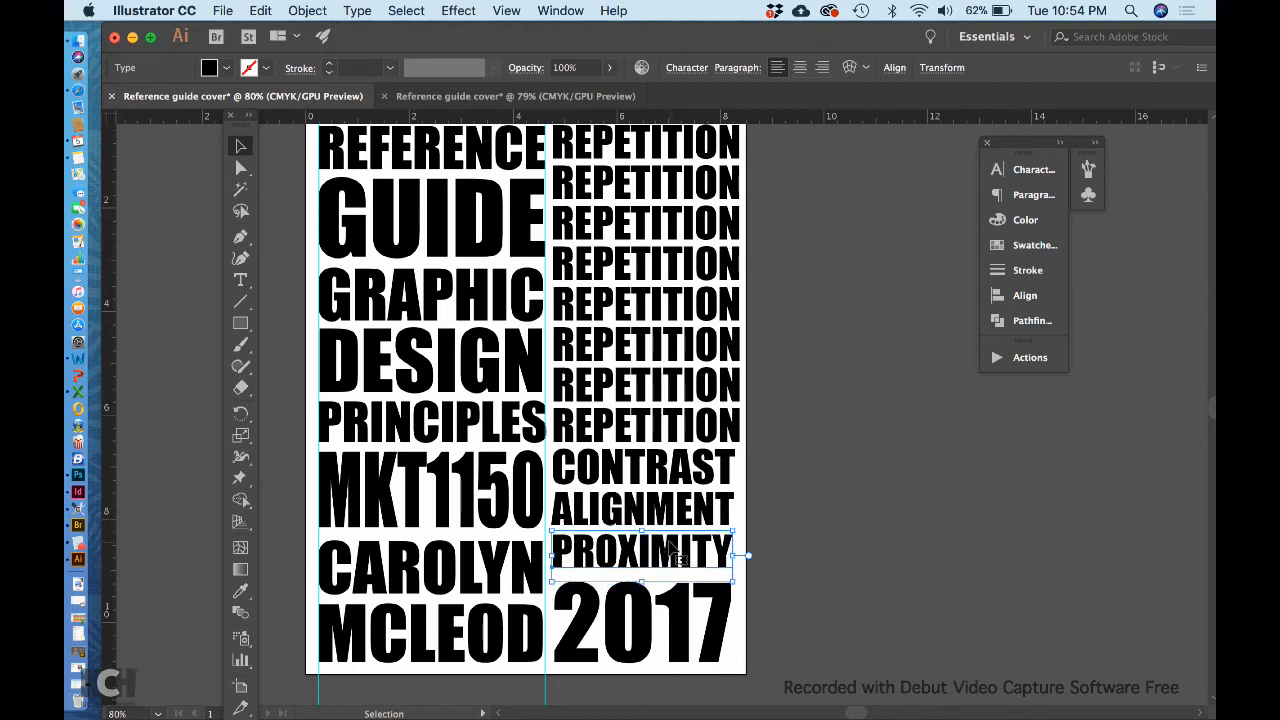
pyautogui.click(804, 500)
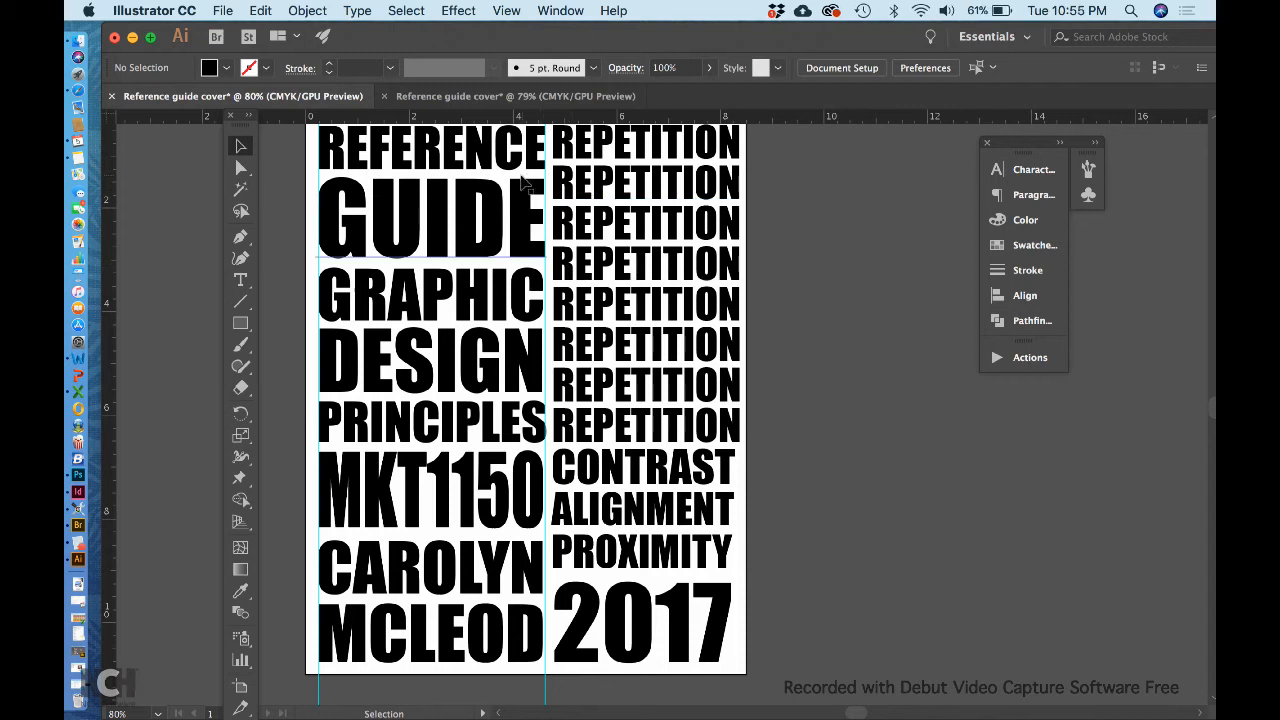
# Step: Cover REFERENCE, GUIDE and GRAPHIC with black rectangles, each sized to the word's block between the vertical guides
pyautogui.click(430, 170)
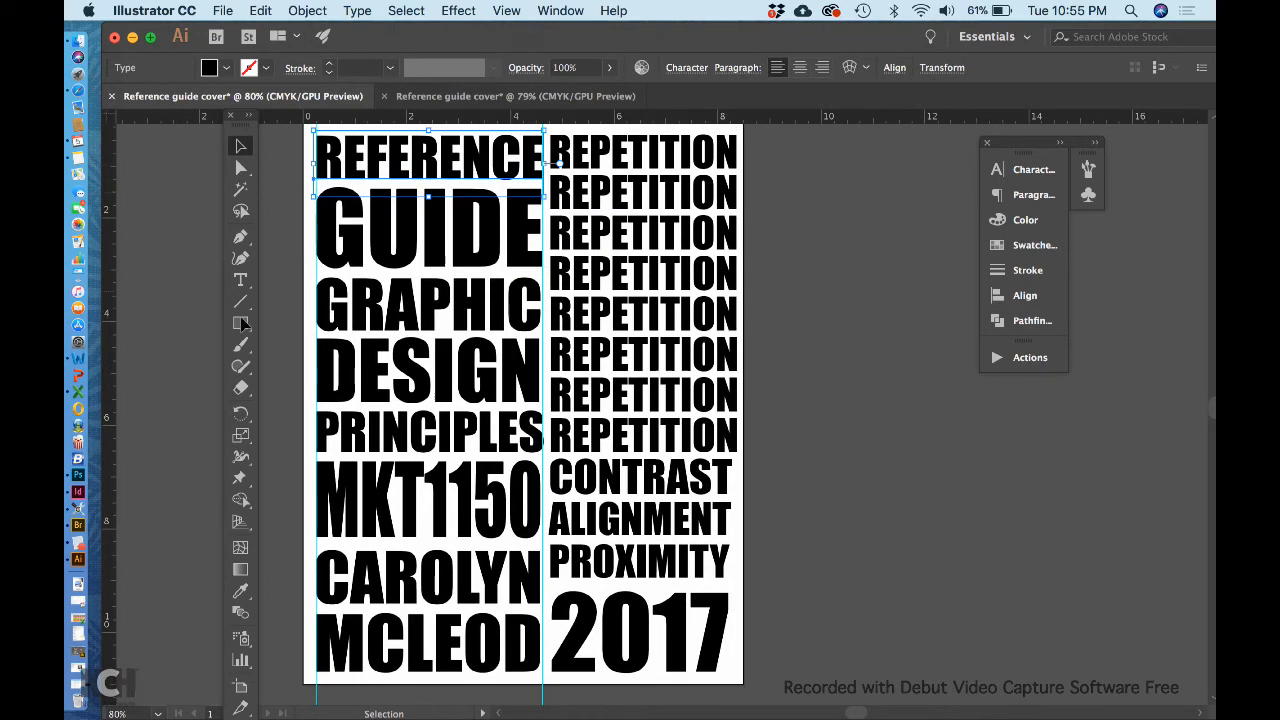
pyautogui.click(241, 323)
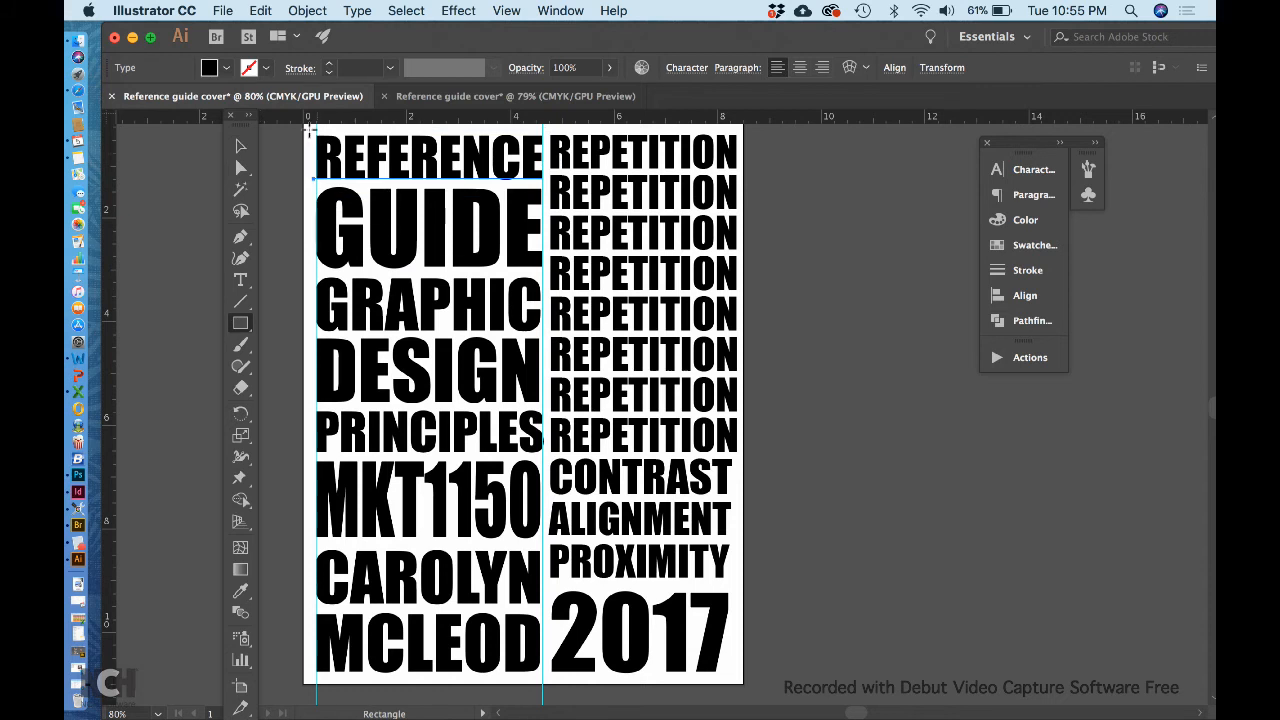
pyautogui.moveTo(308, 133); pyautogui.dragTo(541, 178)
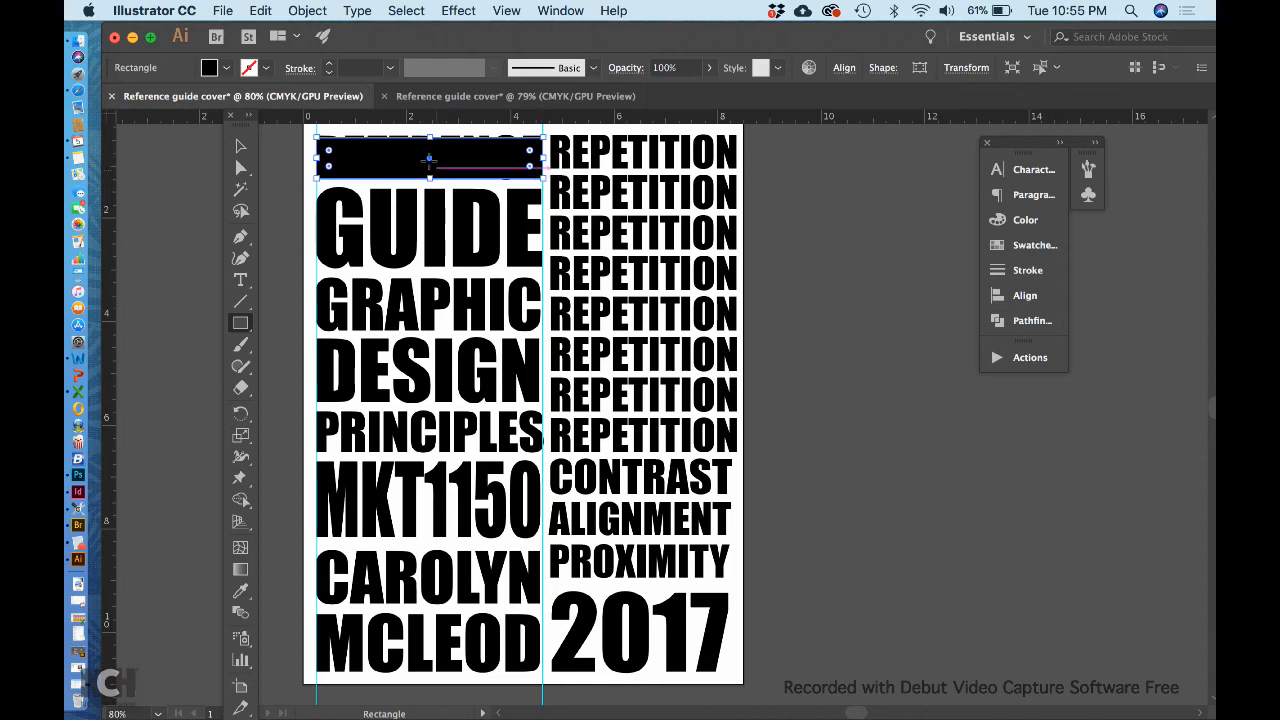
pyautogui.click(240, 147)
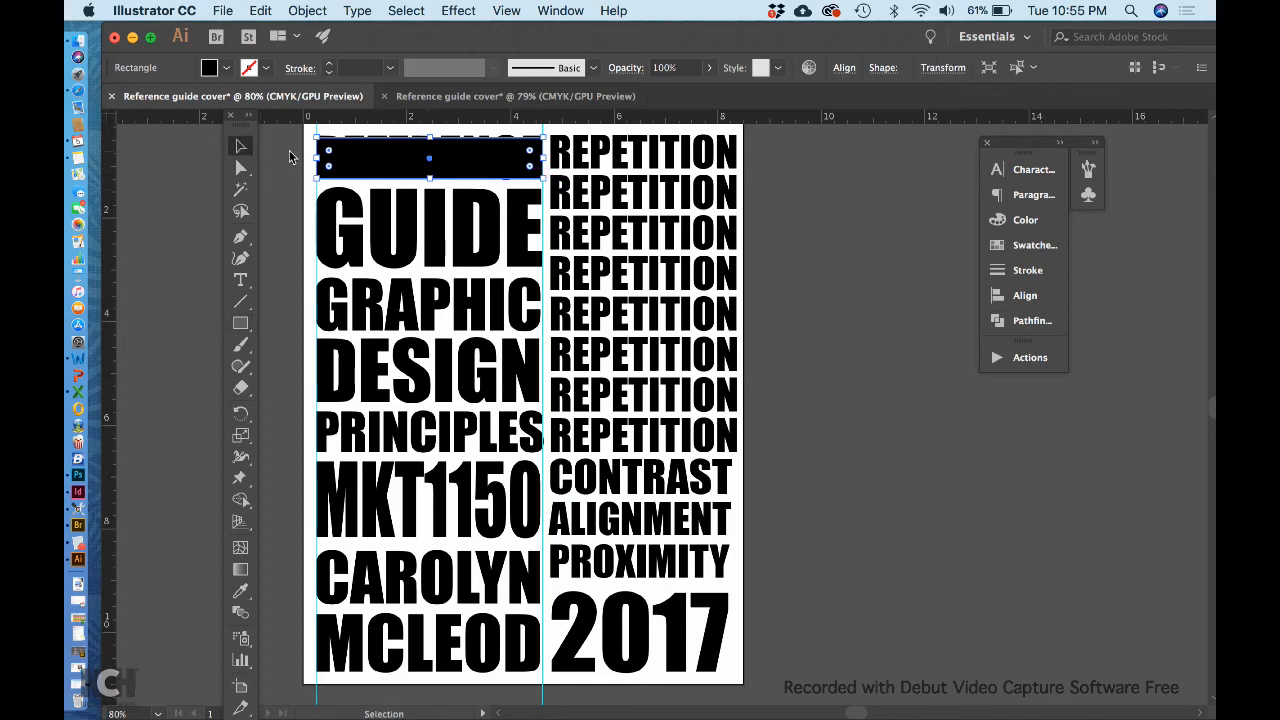
pyautogui.moveTo(378, 166); pyautogui.dragTo(427, 268)
pyautogui.moveTo(447, 150); pyautogui.dragTo(430, 324)
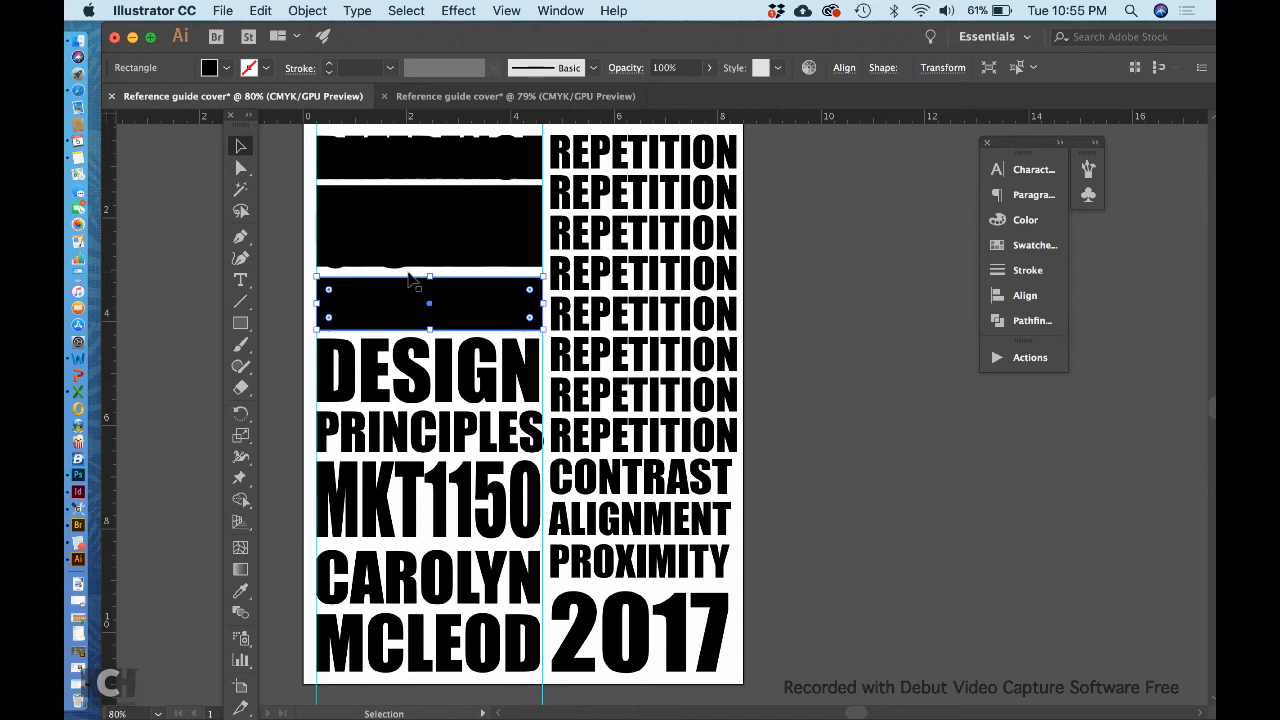
# Step: Delete the three black rectangles covering GRAPHIC, GUIDE and REFERENCE
pyautogui.press('Delete')
pyautogui.click(421, 228)
pyautogui.press('Delete')
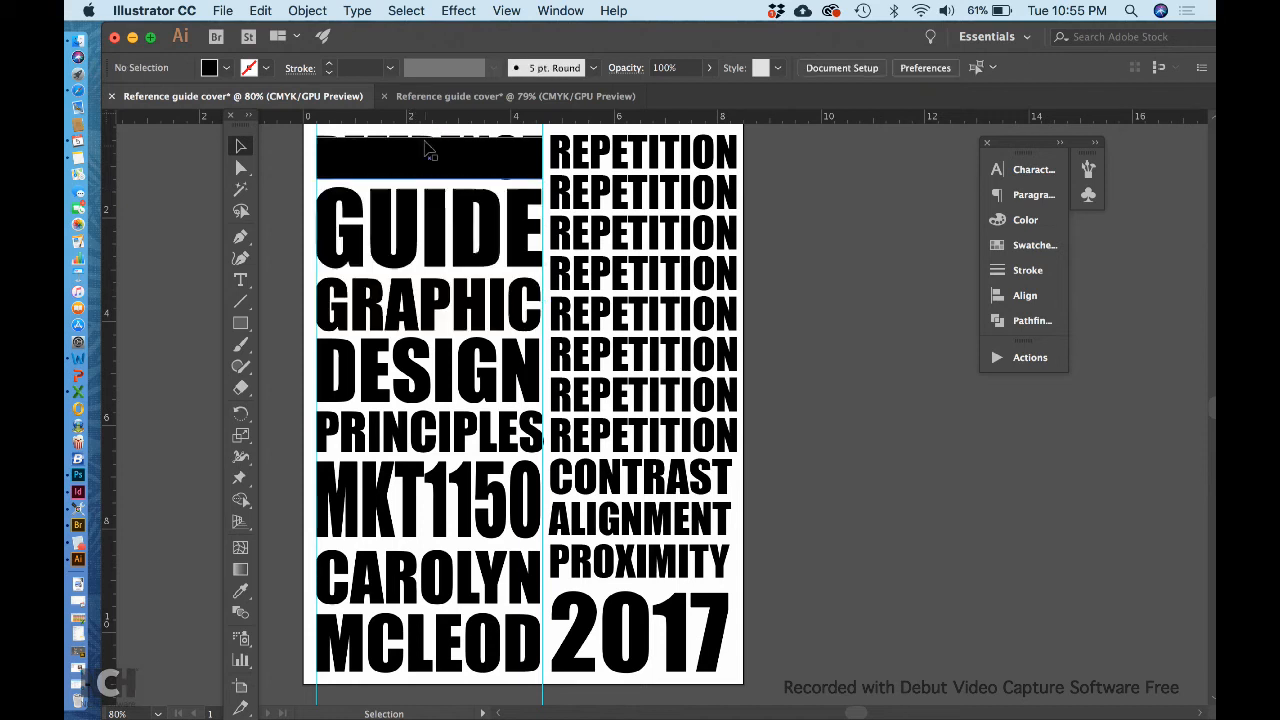
pyautogui.click(425, 155)
pyautogui.press('Delete')
# Step: Nudge GRAPHIC up closer beneath GUIDE, and DESIGN up closer beneath GRAPHIC
pyautogui.click(425, 218)
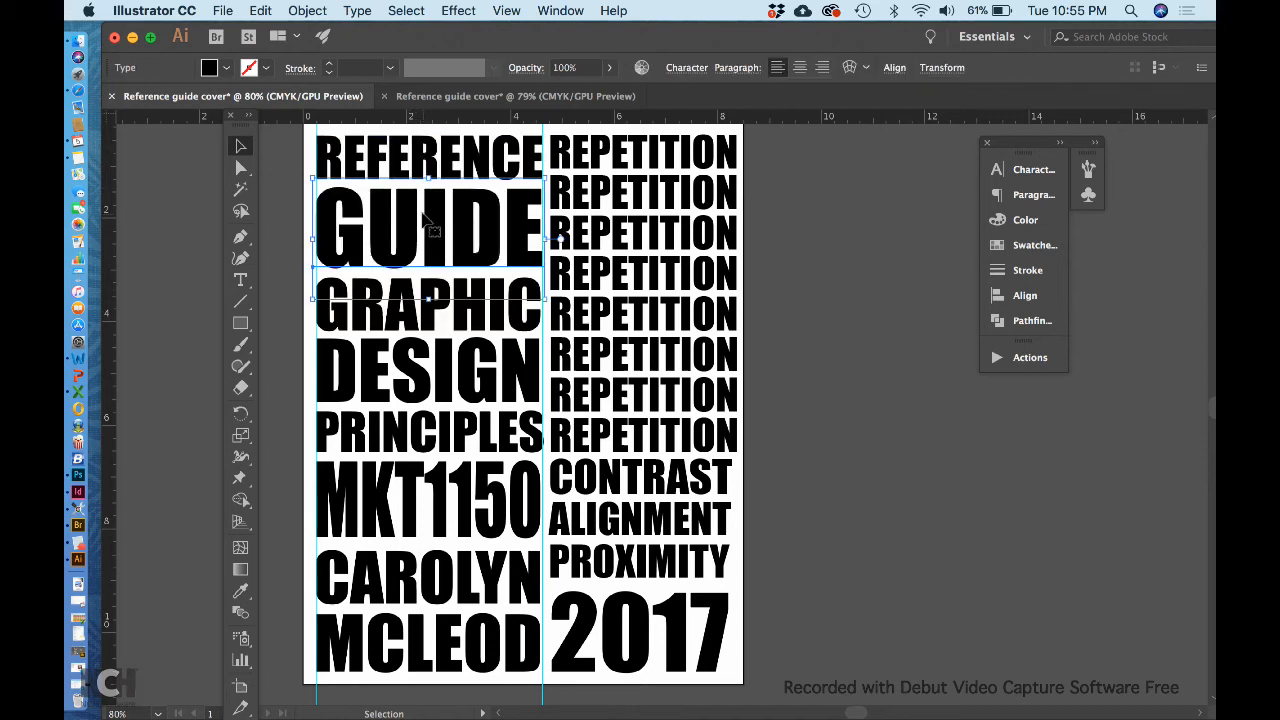
pyautogui.click(422, 318)
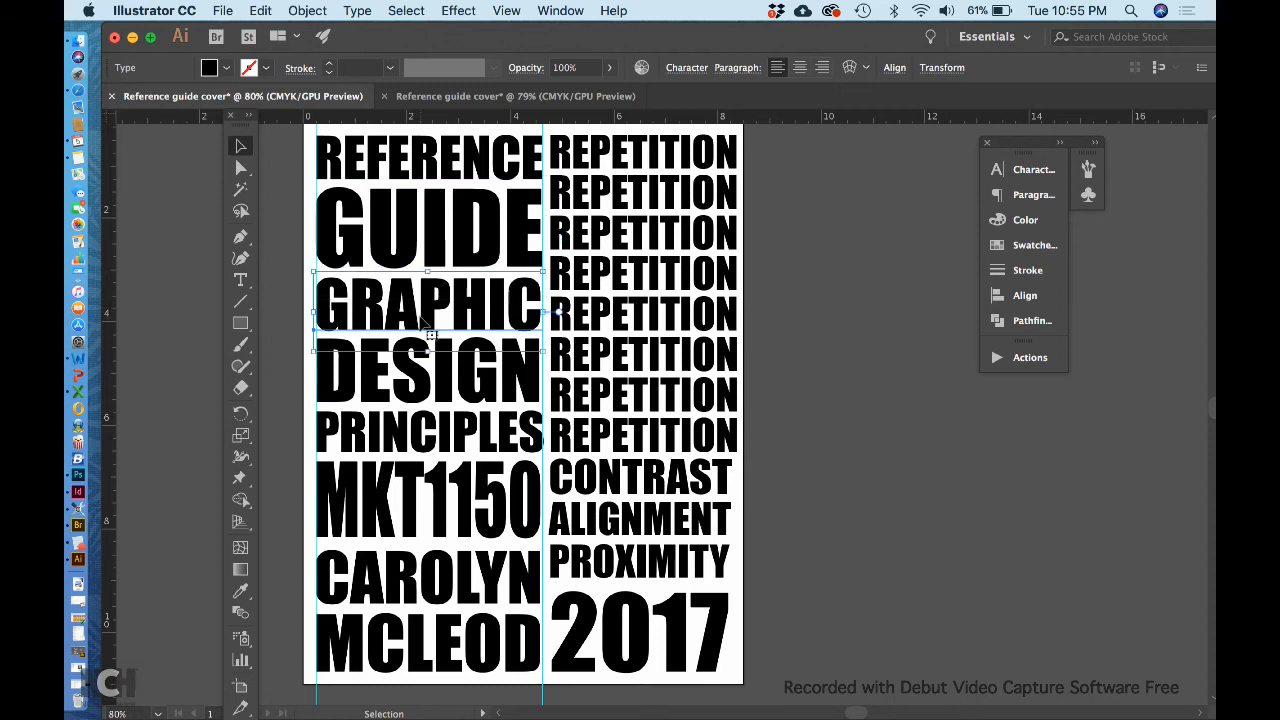
pyautogui.click(428, 383)
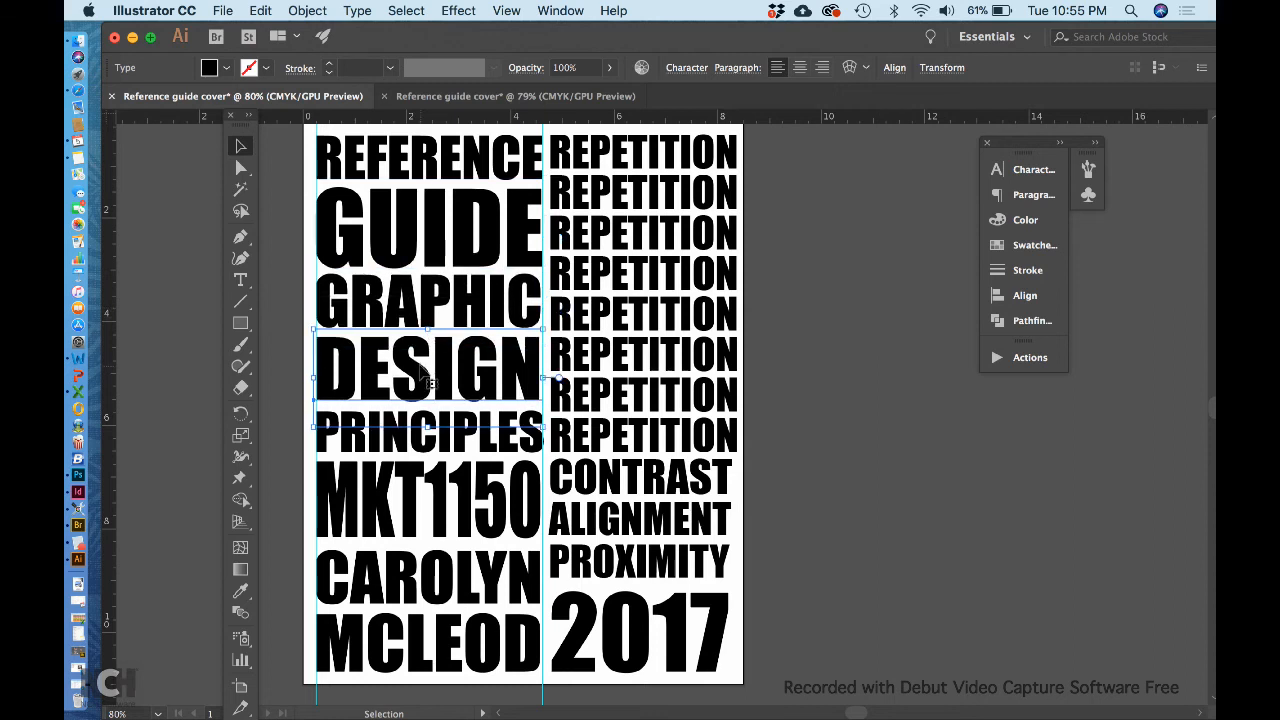
pyautogui.press('Up')
pyautogui.press('Up')
pyautogui.press('Up')
pyautogui.press('Up')
pyautogui.press('Up')
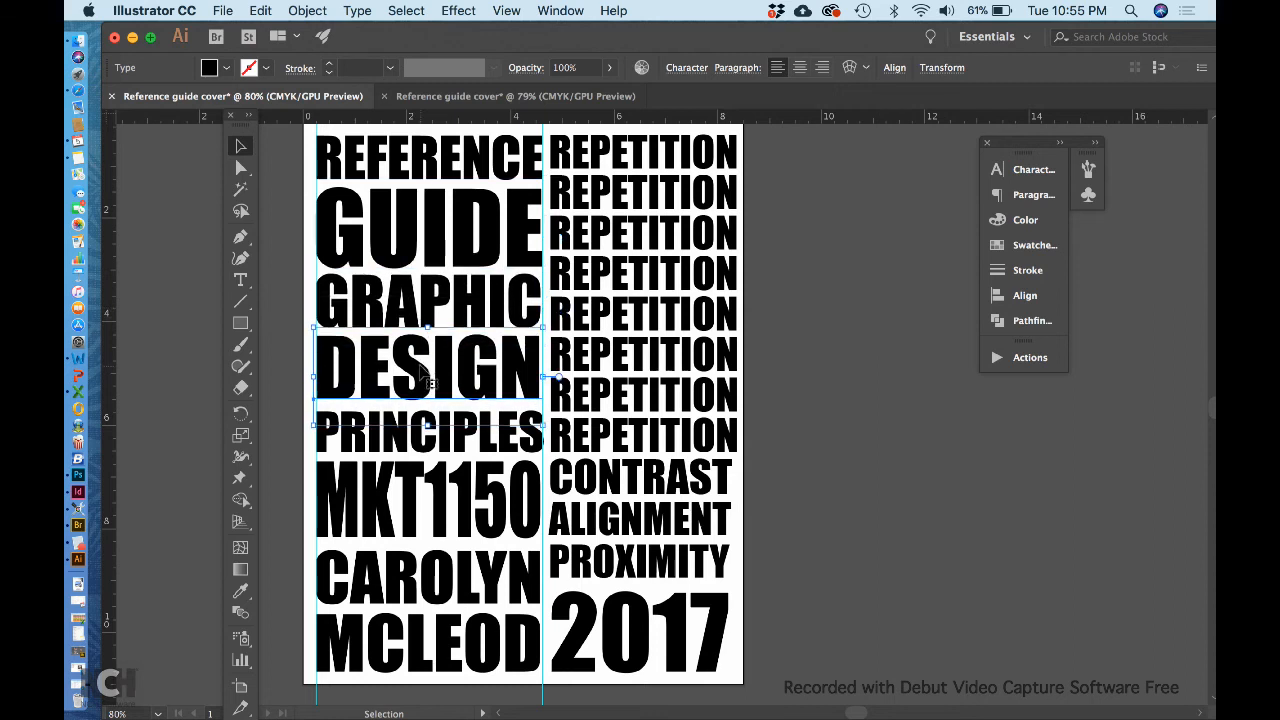
# Step: Nudge PRINCIPLES up to tighten its spacing beneath DESIGN
pyautogui.click(415, 448)
pyautogui.press('Up')
pyautogui.press('Up')
pyautogui.press('Up')
pyautogui.press('Up')
pyautogui.press('Up')
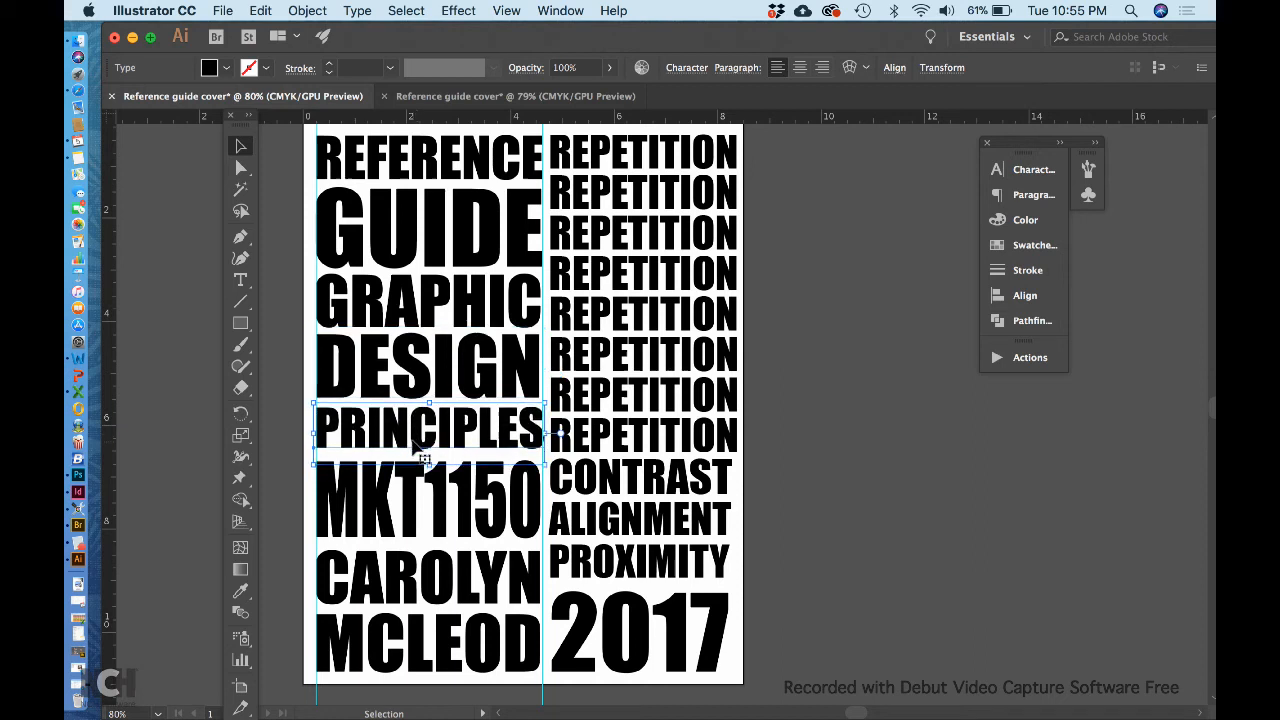
# Step: Stretch MKT1150 both upward and downward to fill the space between PRINCIPLES and the author's first name
pyautogui.click(420, 508)
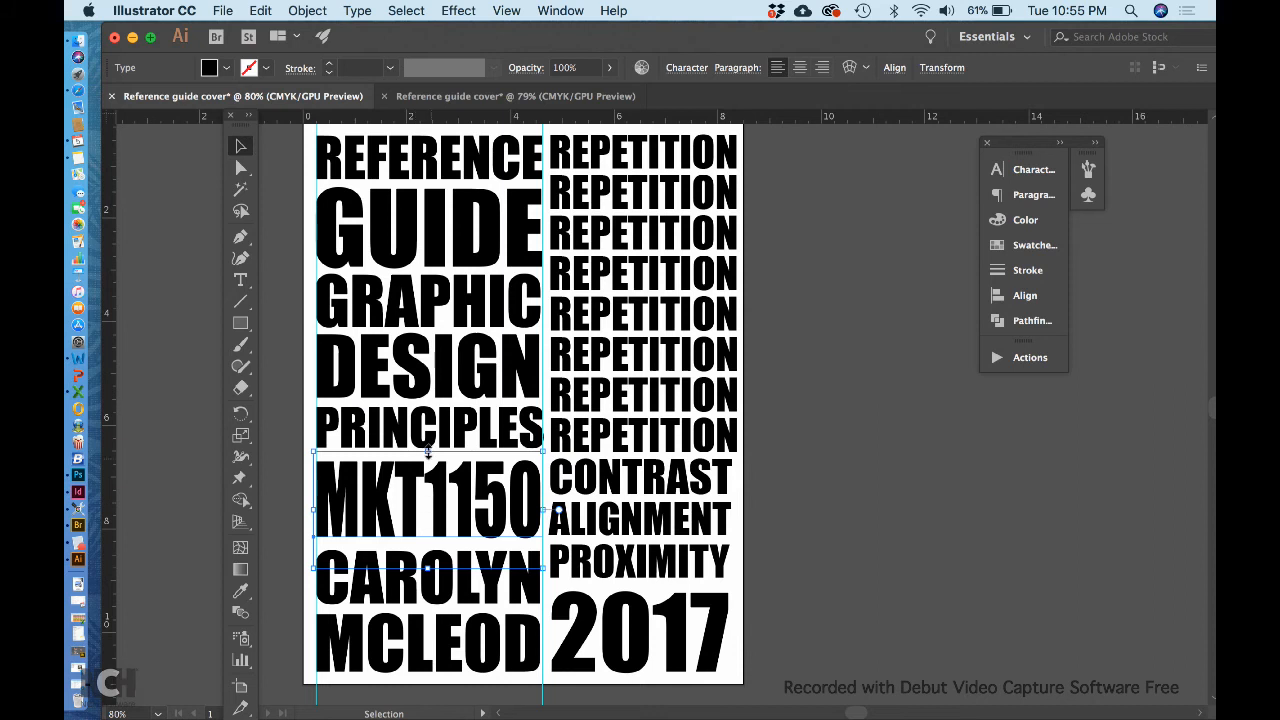
pyautogui.moveTo(428, 455); pyautogui.dragTo(424, 441)
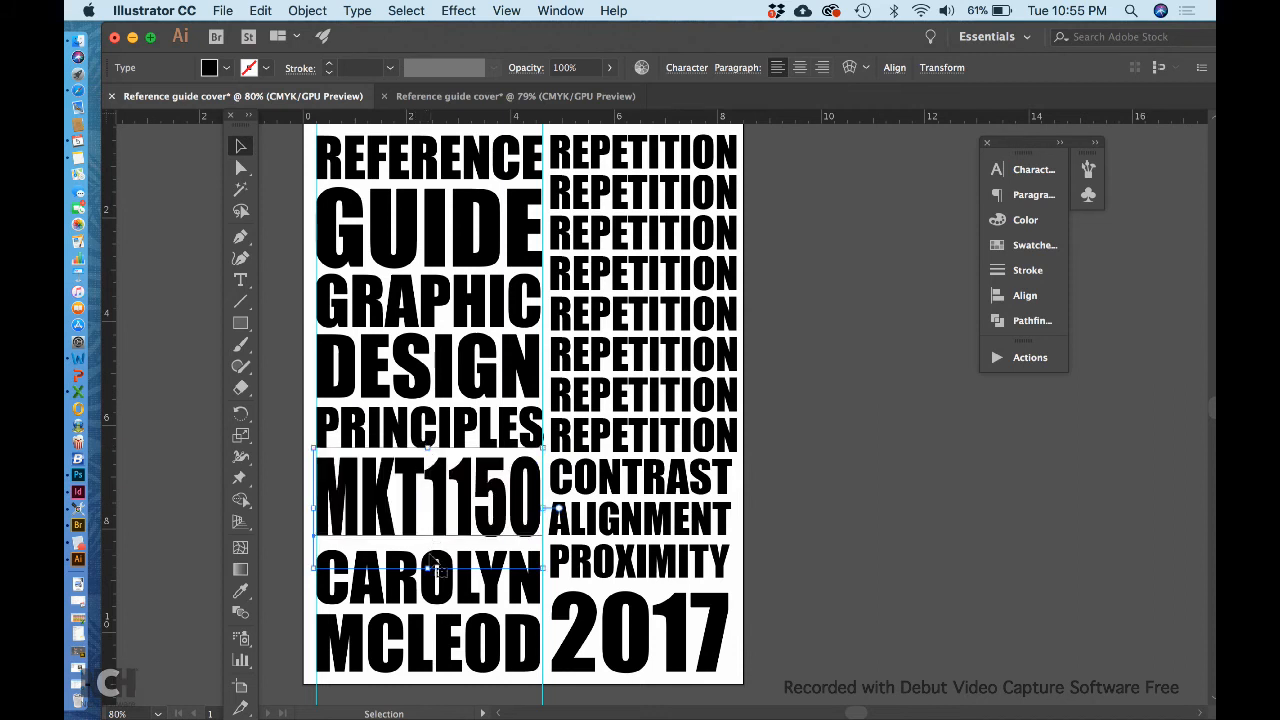
pyautogui.moveTo(426, 566); pyautogui.dragTo(424, 577)
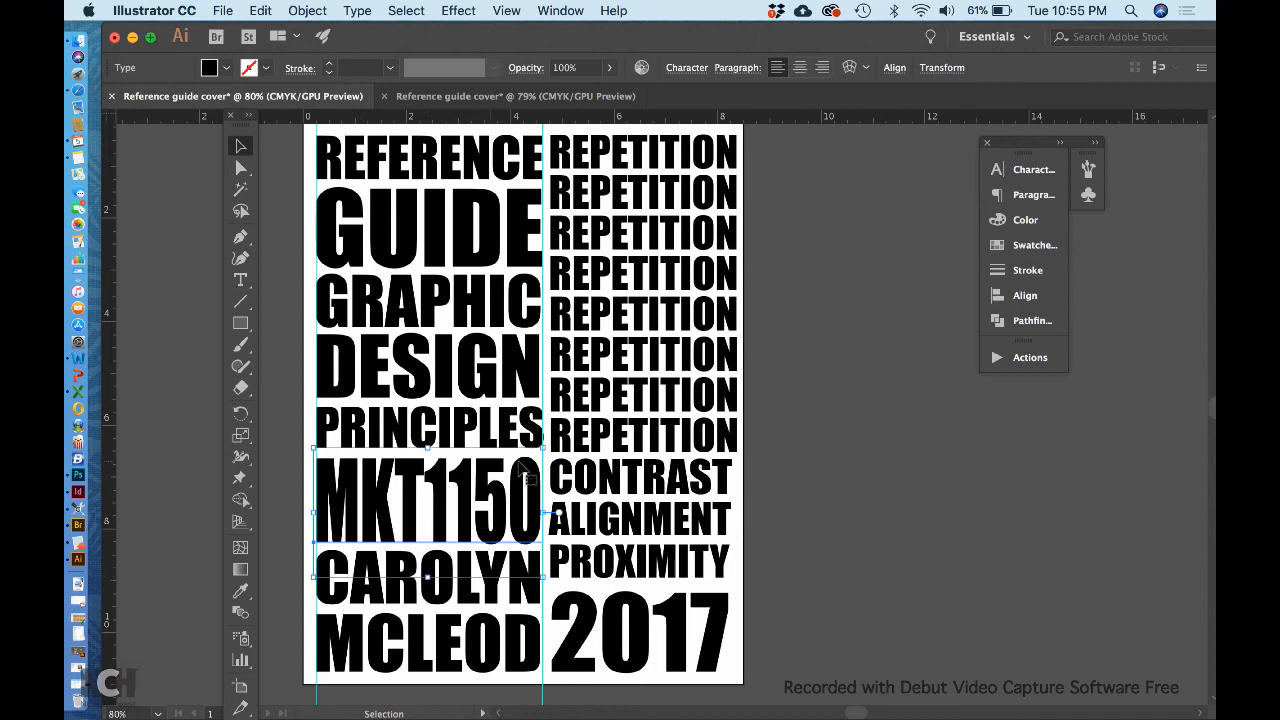
pyautogui.click(812, 549)
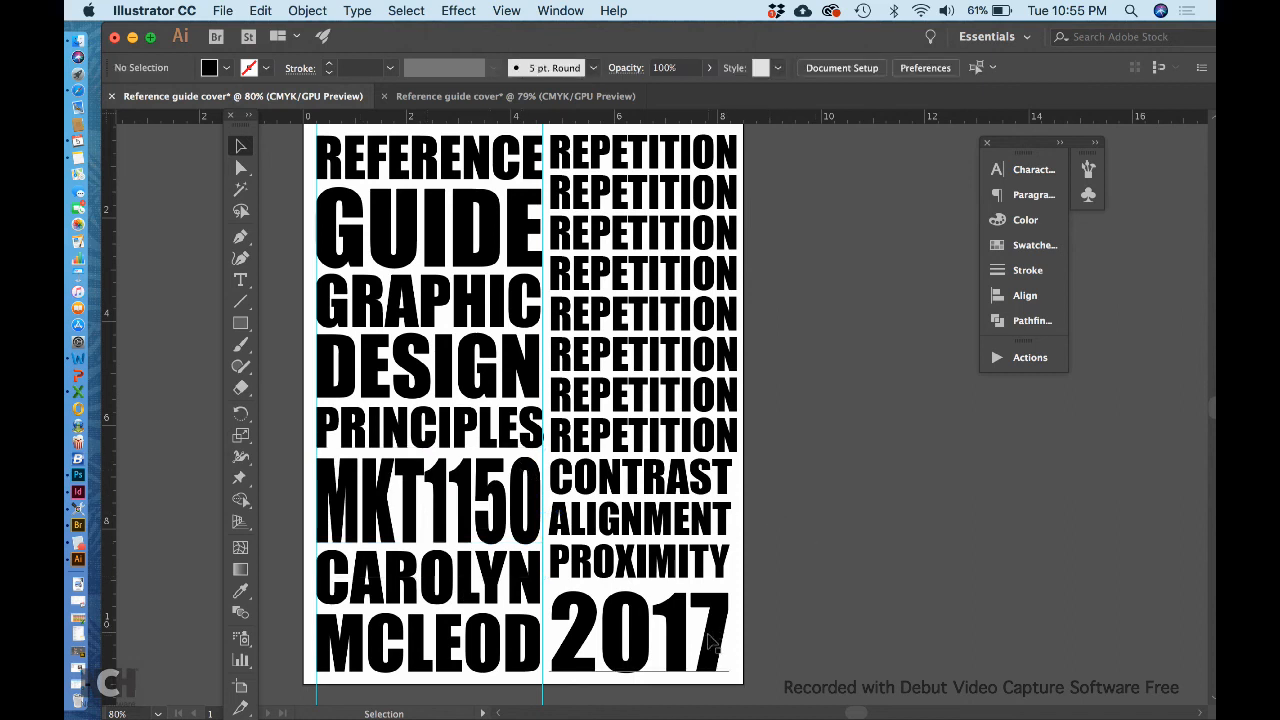
# Step: Stretch 2017 upward close beneath PROXIMITY and extend its base down to align with the author's surname
pyautogui.click(645, 605)
pyautogui.moveTo(633, 575); pyautogui.dragTo(636, 572)
pyautogui.click(803, 622)
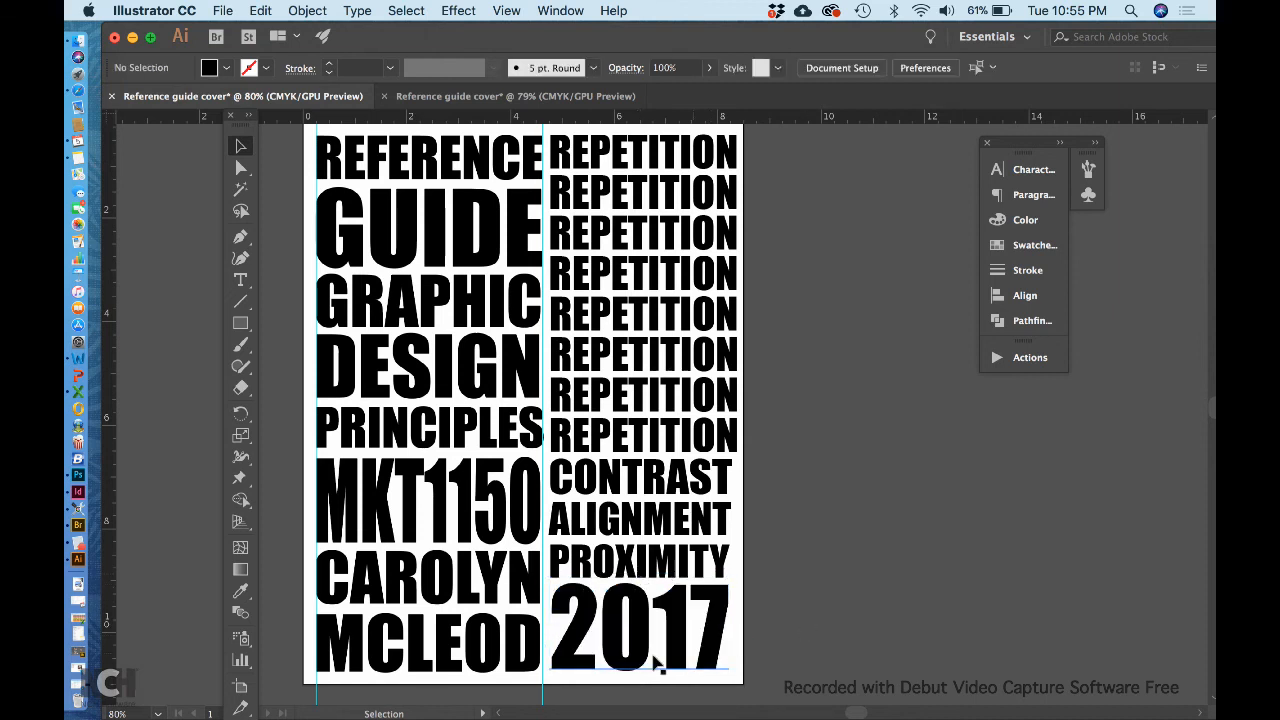
pyautogui.click(656, 662)
pyautogui.moveTo(635, 700); pyautogui.dragTo(633, 677)
pyautogui.click(767, 547)
# Step: Widen CONTRAST, ALIGNMENT and PROXIMITY together to match the width of the REPETITION lines
pyautogui.scroll(3, 767, 547)
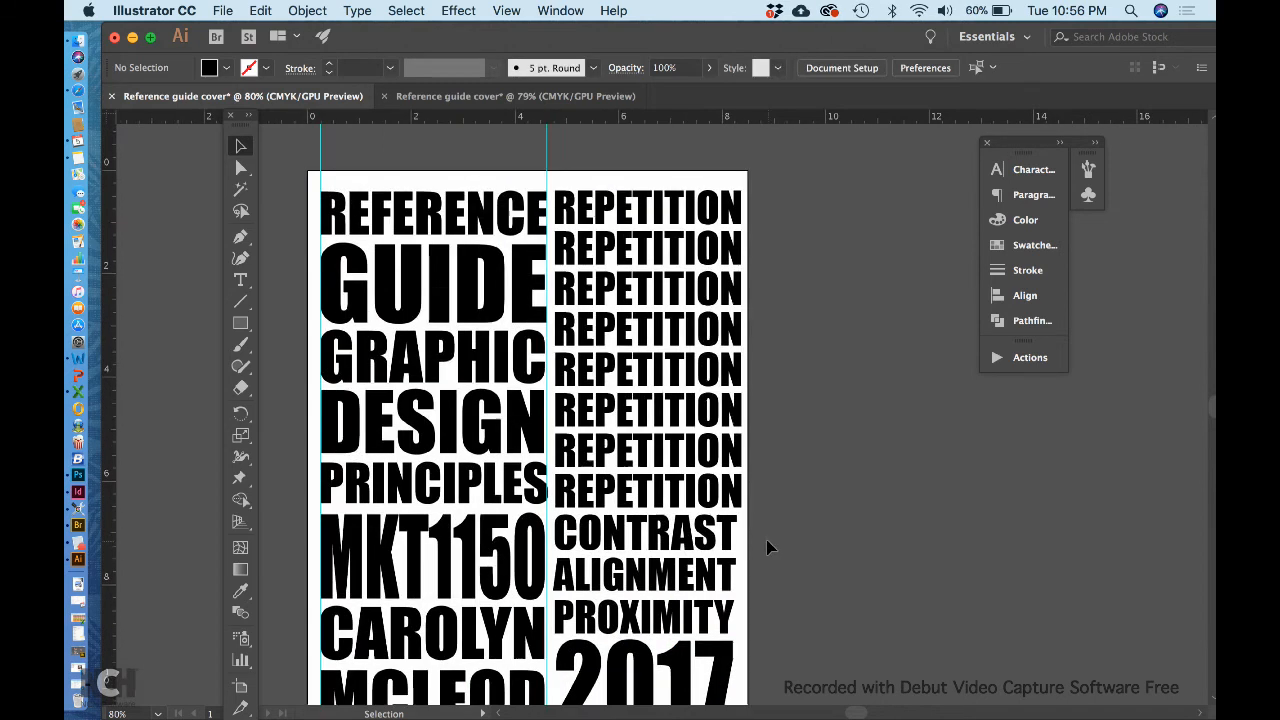
pyautogui.hscroll(-1, 767, 547)
pyautogui.scroll(-2, 767, 547)
pyautogui.scroll(2, 768, 545)
pyautogui.hscroll(1, 768, 545)
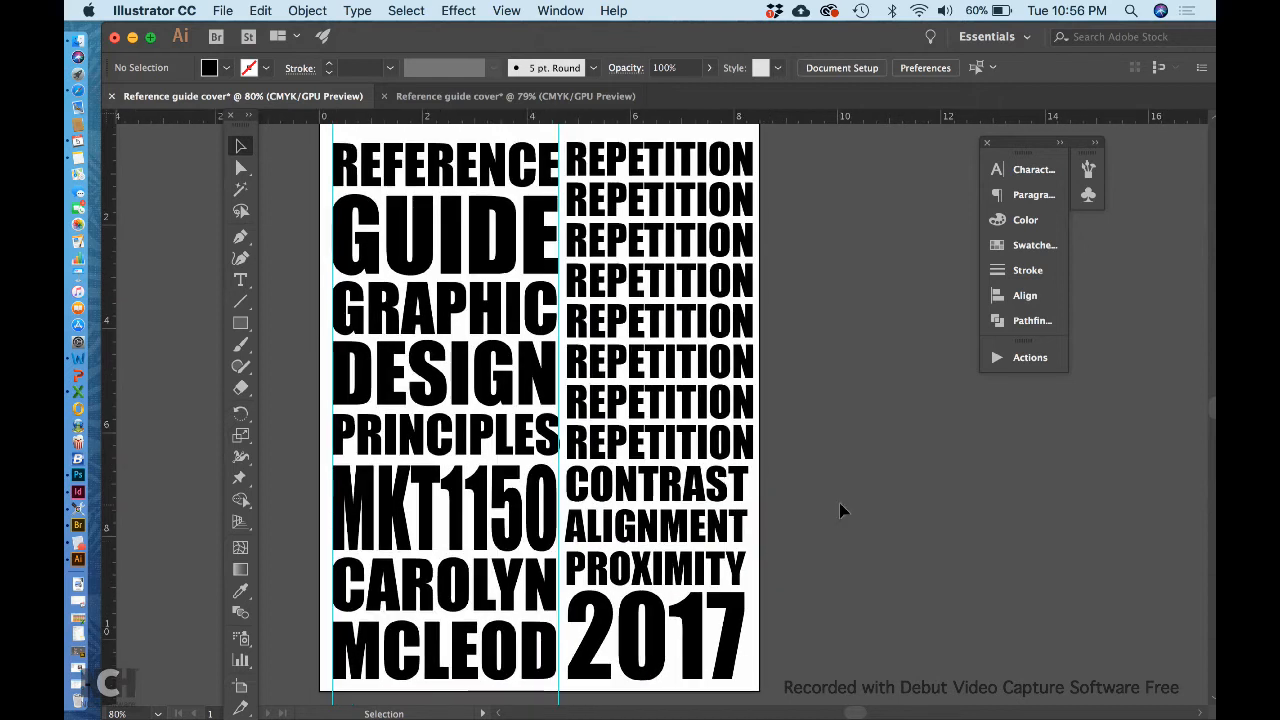
pyautogui.click(720, 488)
pyautogui.keyDown('shift'); pyautogui.click(722, 531); pyautogui.keyUp('shift')
pyautogui.keyDown('shift'); pyautogui.click(735, 568); pyautogui.keyUp('shift')
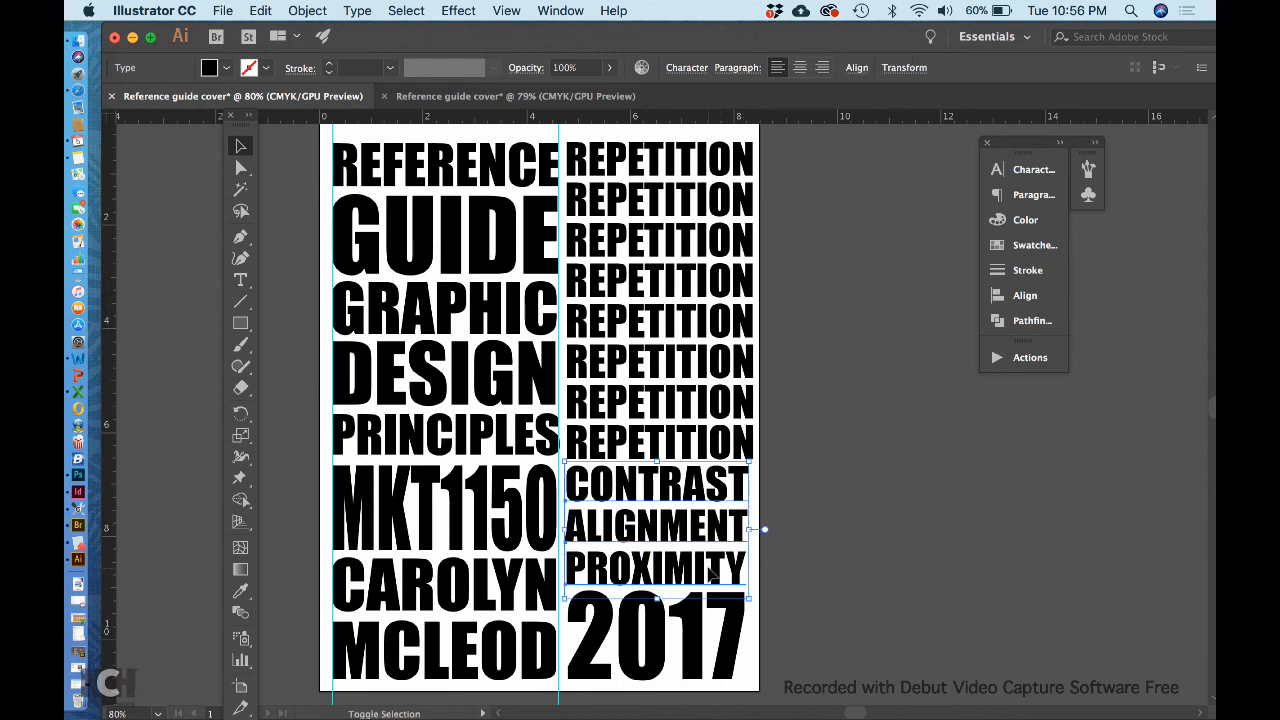
pyautogui.moveTo(747, 525); pyautogui.dragTo(753, 525)
pyautogui.click(798, 523)
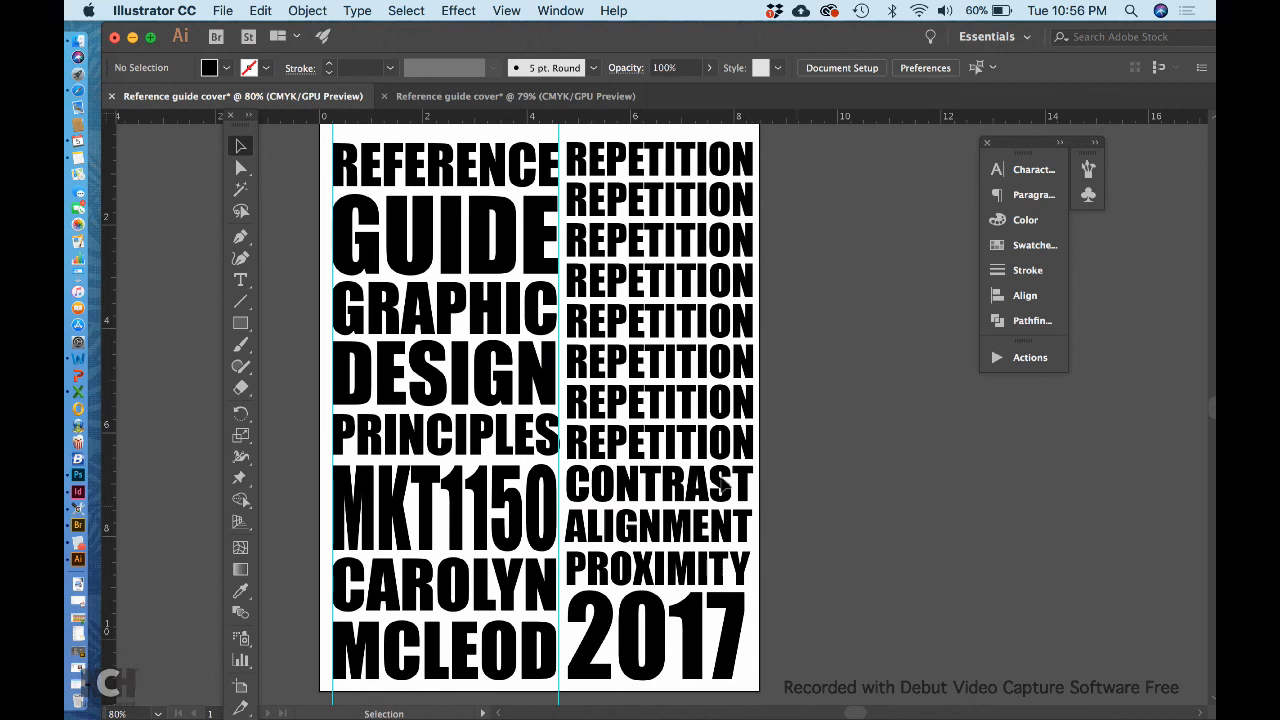
# Step: Zoom in to 300% and widen DESIGN so its letters span exactly between the two vertical guides
pyautogui.press('super+equal')
pyautogui.press('super+equal')
pyautogui.press('super+equal')
pyautogui.press('super+equal')
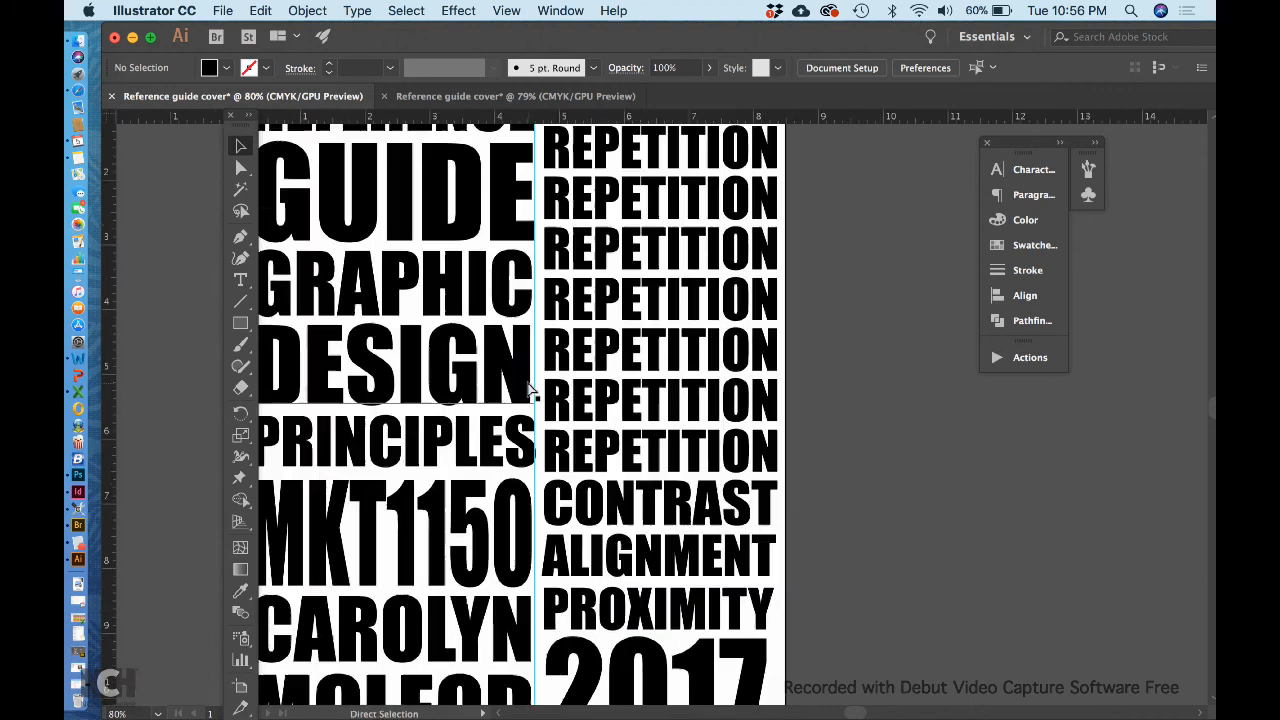
pyautogui.hscroll(-5, 530, 390)
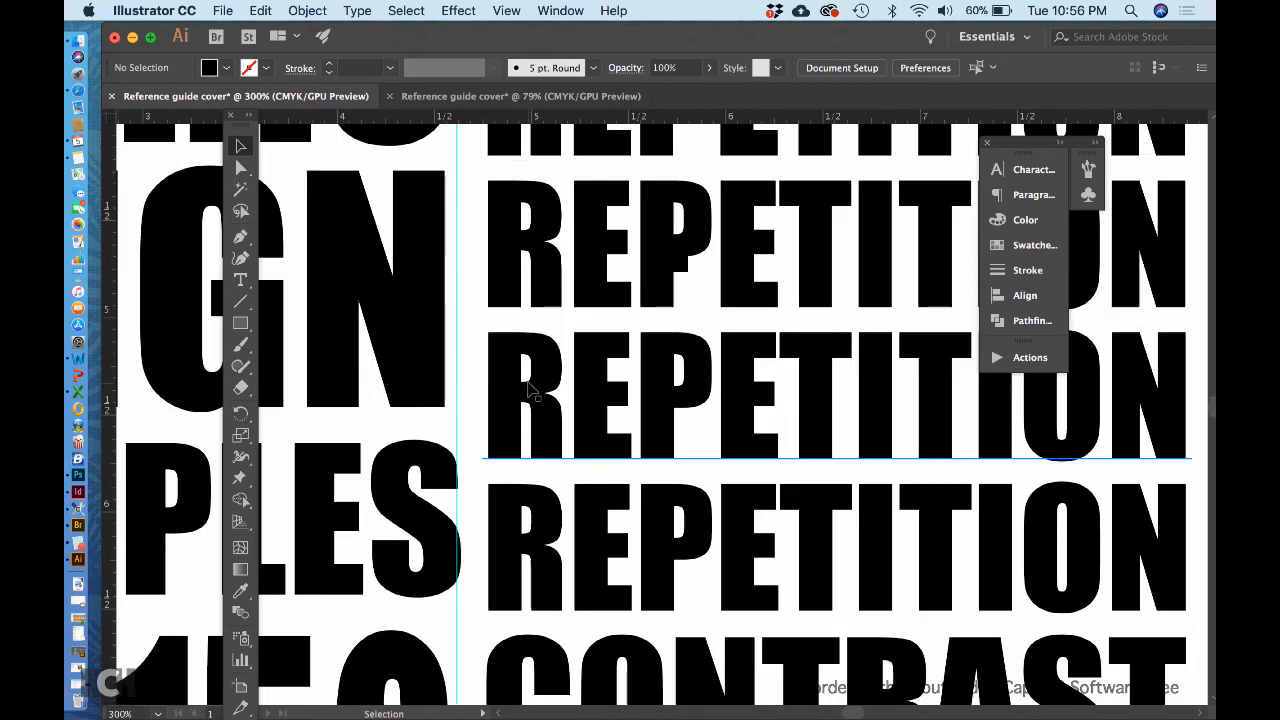
pyautogui.click(449, 306)
pyautogui.moveTo(449, 315); pyautogui.dragTo(463, 320)
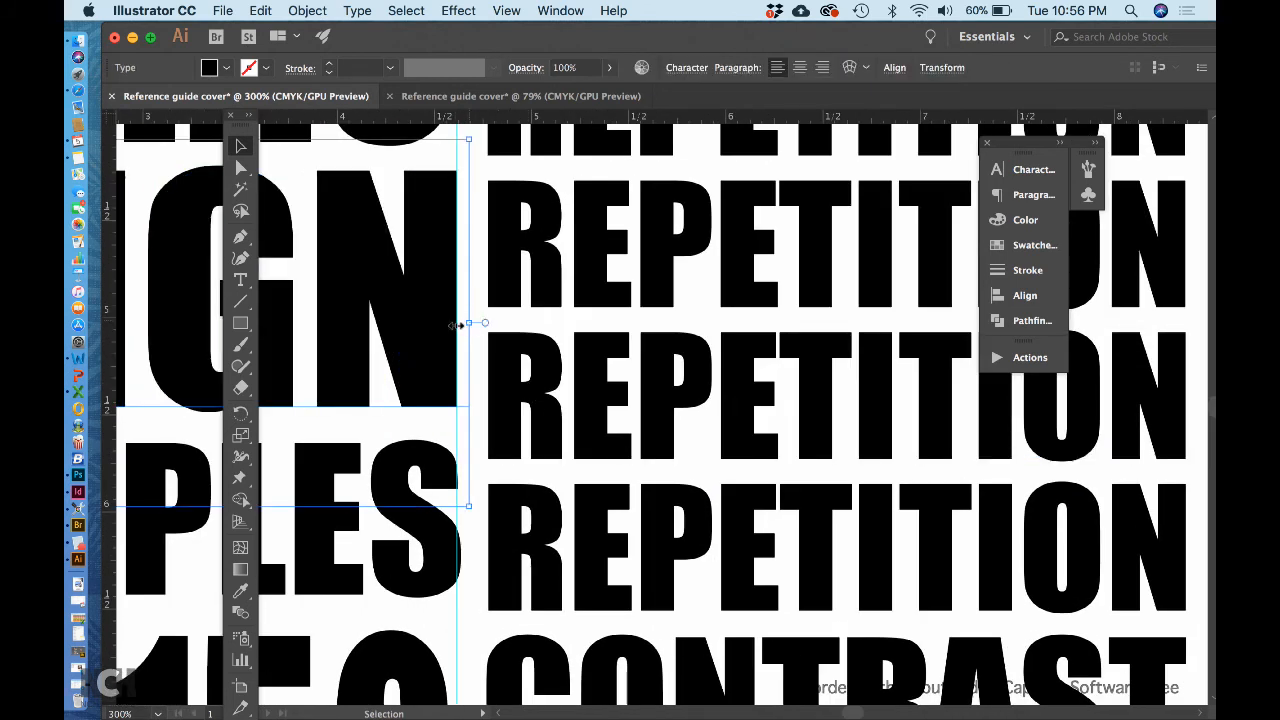
pyautogui.hscroll(-10, 452, 337)
pyautogui.hscroll(-7, 452, 337)
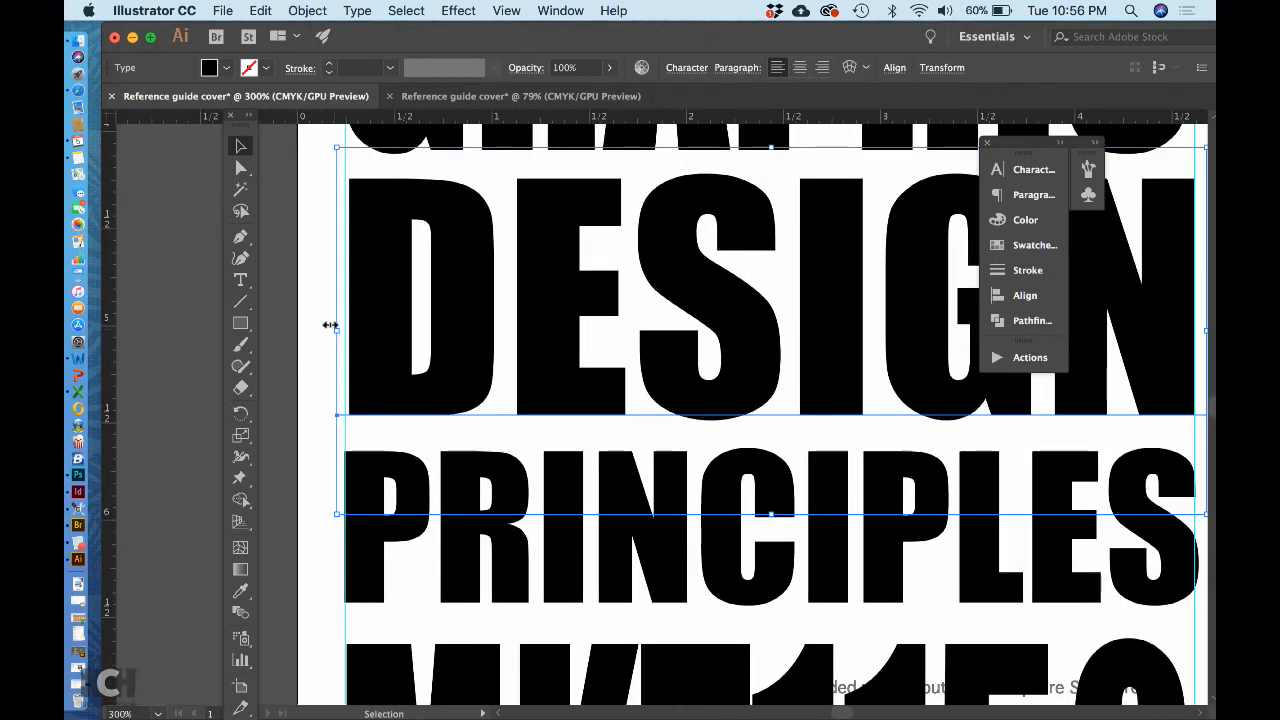
pyautogui.moveTo(330, 325); pyautogui.dragTo(331, 325)
pyautogui.hscroll(10, 580, 329)
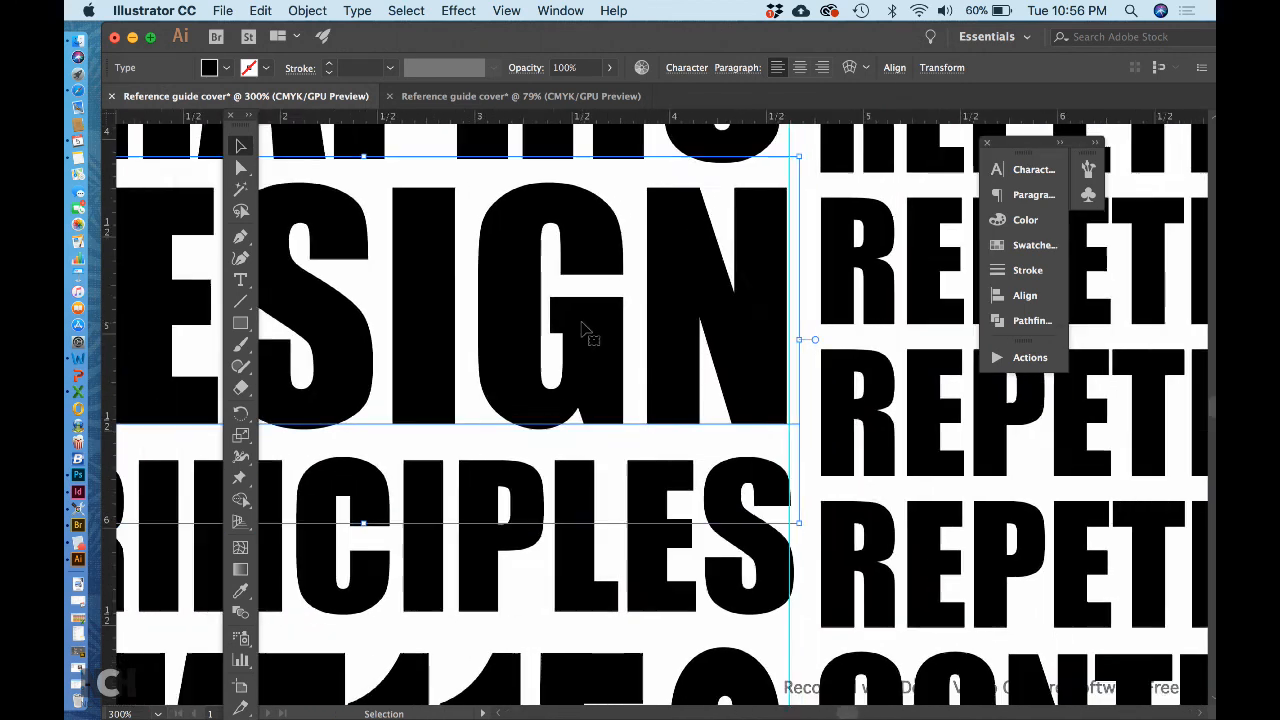
pyautogui.moveTo(776, 340); pyautogui.dragTo(781, 340)
pyautogui.scroll(3, 775, 335)
pyautogui.scroll(2, 771, 326)
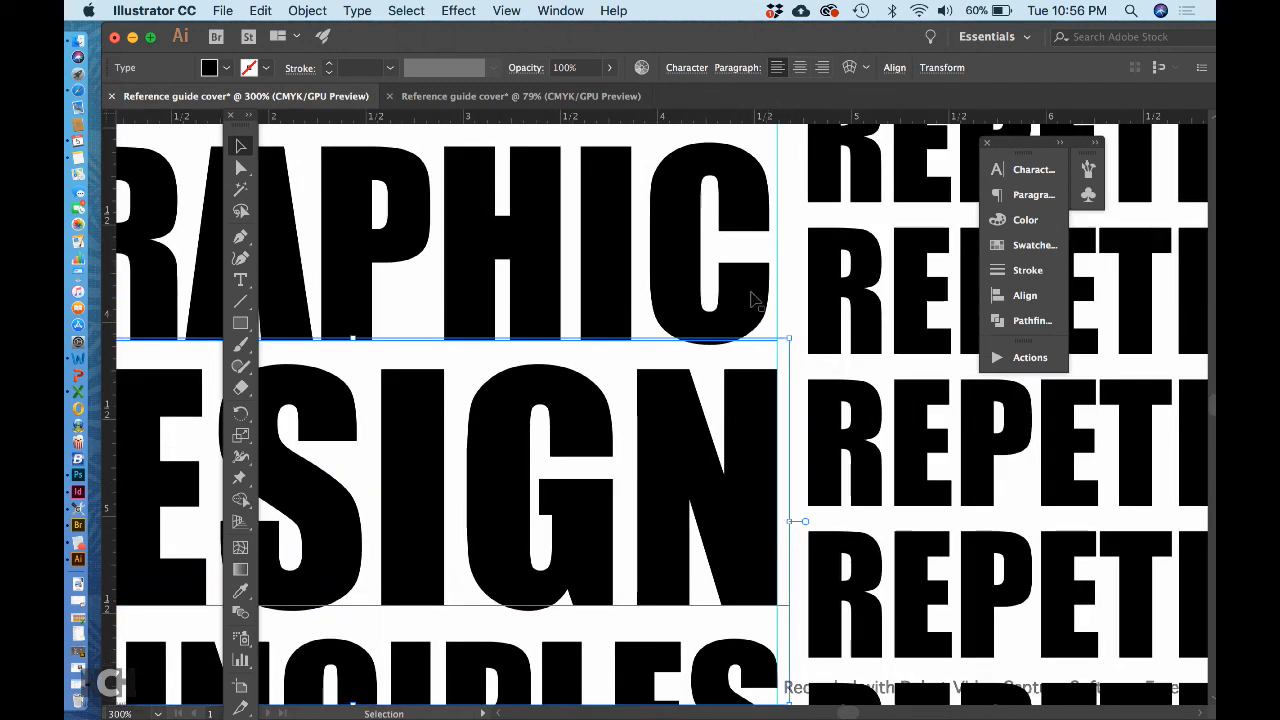
# Step: Shift GRAPHIC slightly to the right so its letters line up with the two vertical guides
pyautogui.moveTo(770, 266); pyautogui.dragTo(781, 268)
pyautogui.hscroll(-10, 668, 276)
pyautogui.scroll(2, 668, 276)
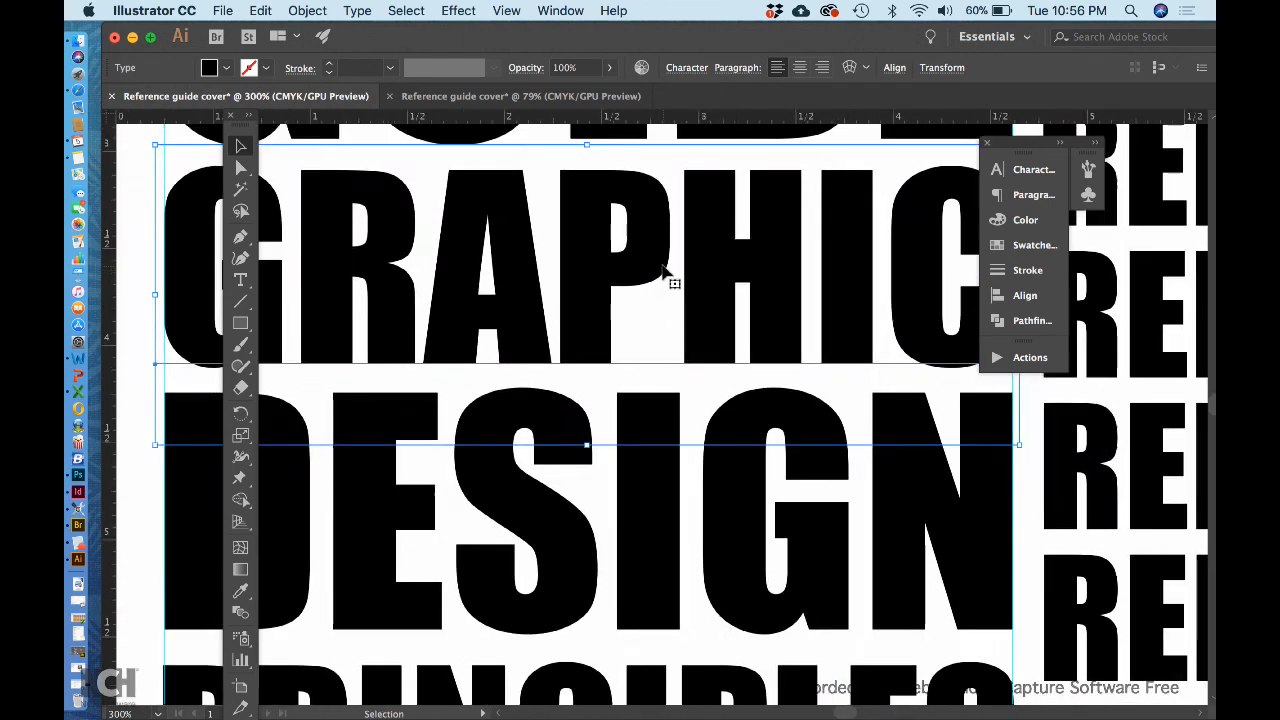
# Step: Examine the edges of REFERENCE, GUIDE, GRAPHIC and DESIGN against the vertical guides, and review the whole cover with nothing selected
pyautogui.scroll(12, 456, 248)
pyautogui.hscroll(4, 456, 248)
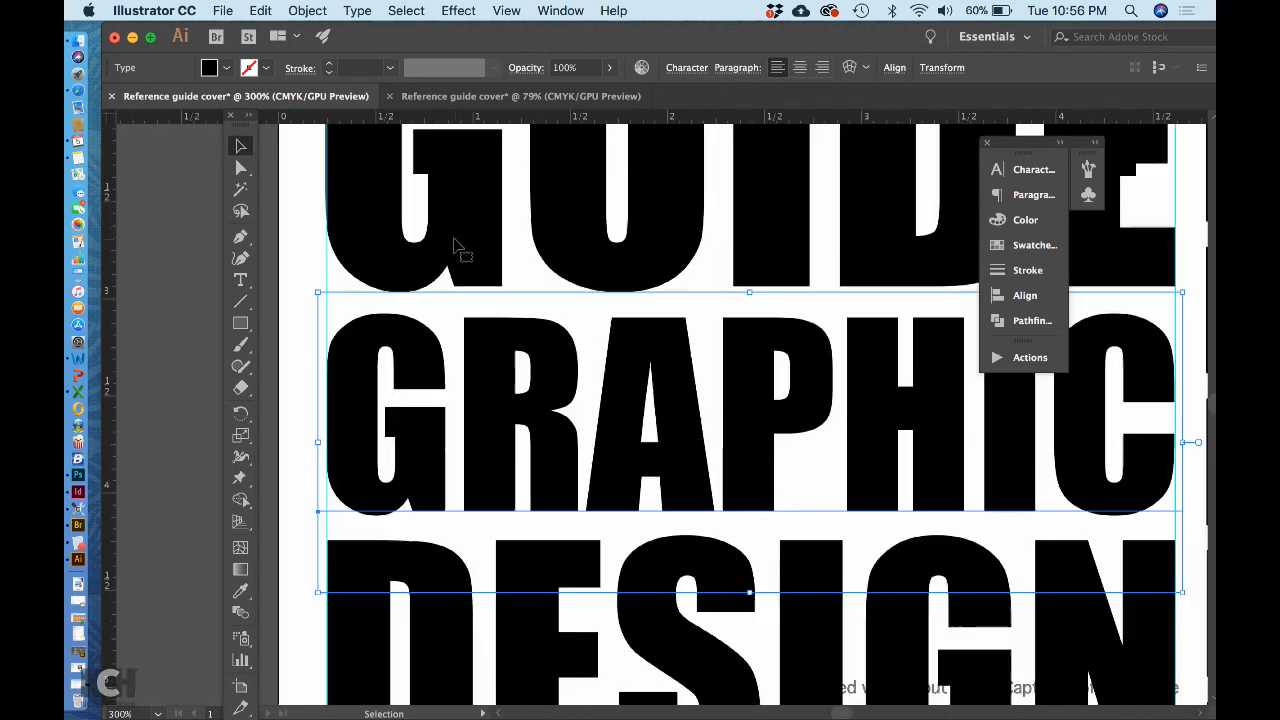
pyautogui.scroll(6, 456, 248)
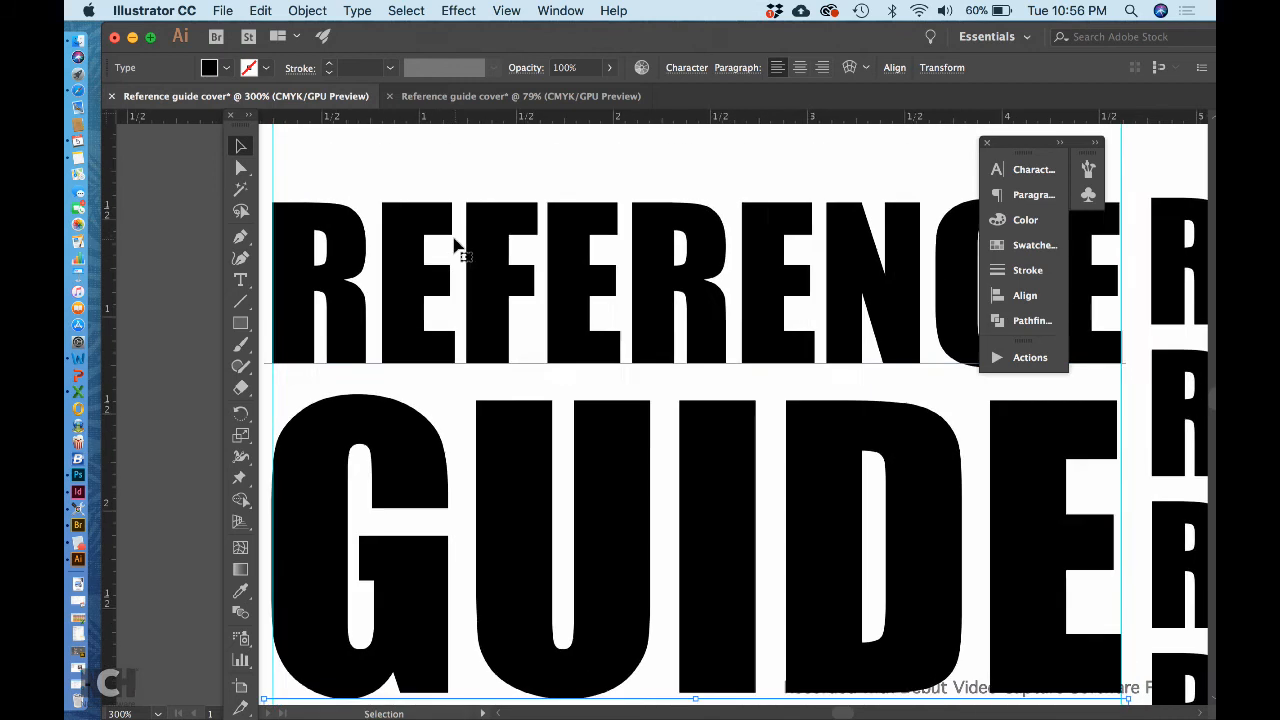
pyautogui.hscroll(4, 456, 248)
pyautogui.scroll(-10, 557, 286)
pyautogui.hscroll(6, 557, 286)
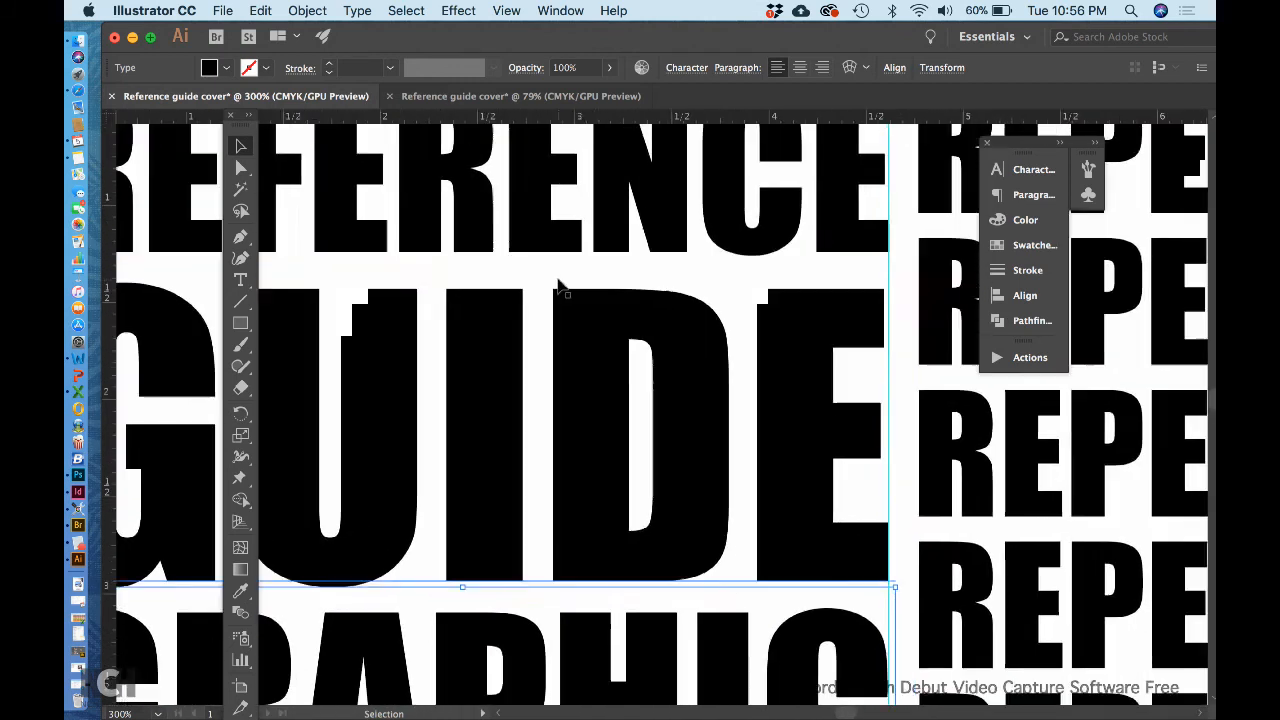
pyautogui.scroll(-8, 617, 414)
pyautogui.hscroll(-3, 617, 414)
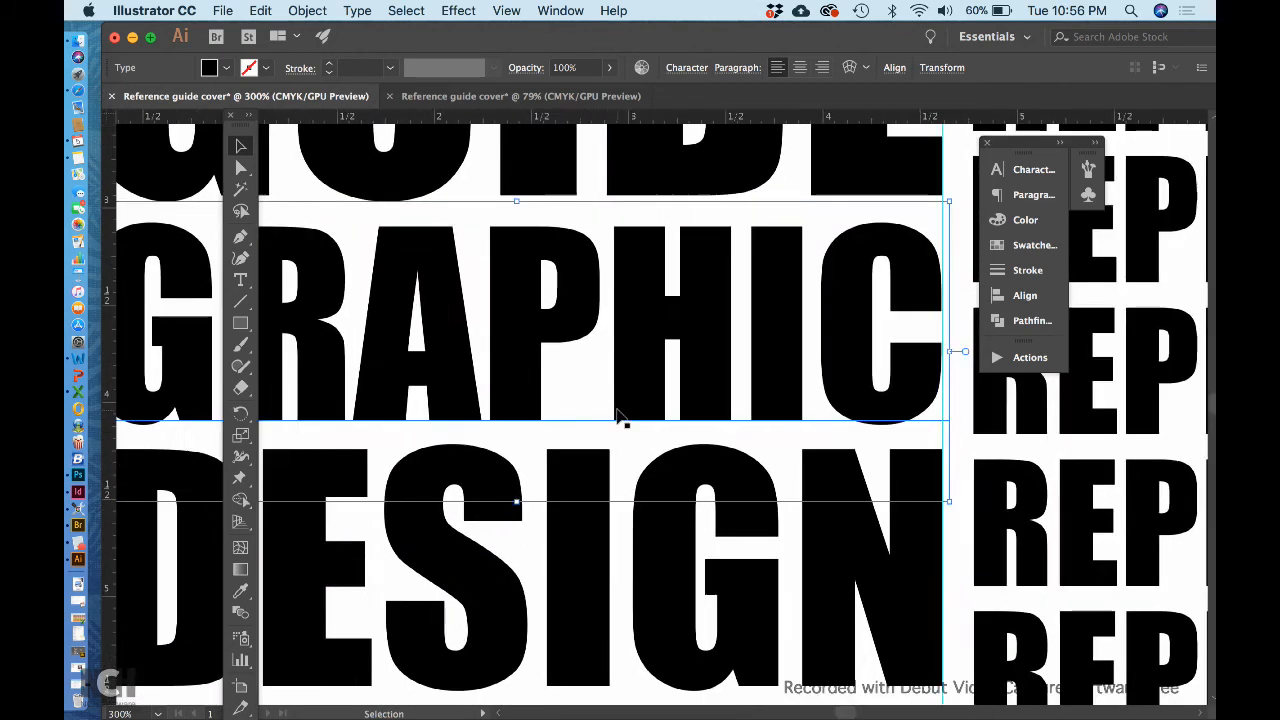
pyautogui.press('super+0')
pyautogui.click(978, 494)
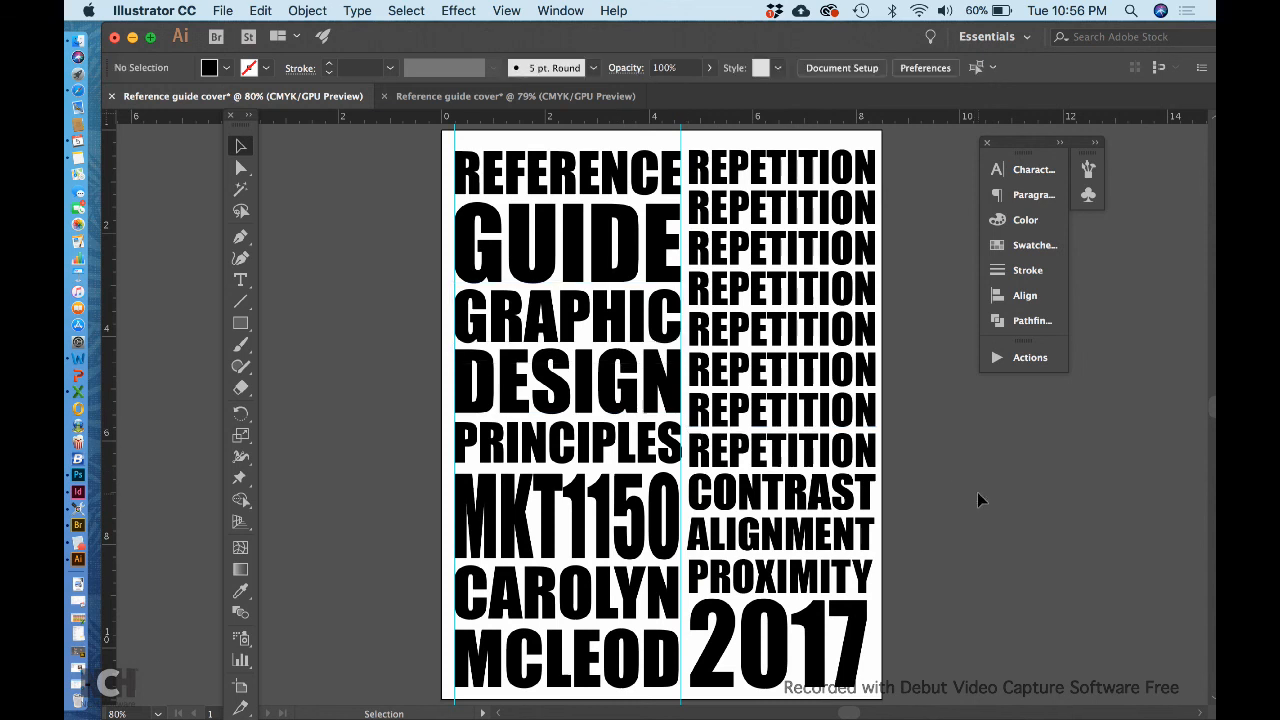
# Step: Save the cover to the Desktop as Reference guide cover.ai in Adobe Illustrator format, keeping the Illustrator CC version and default options
pyautogui.press('a')
pyautogui.press('shift+super+s')
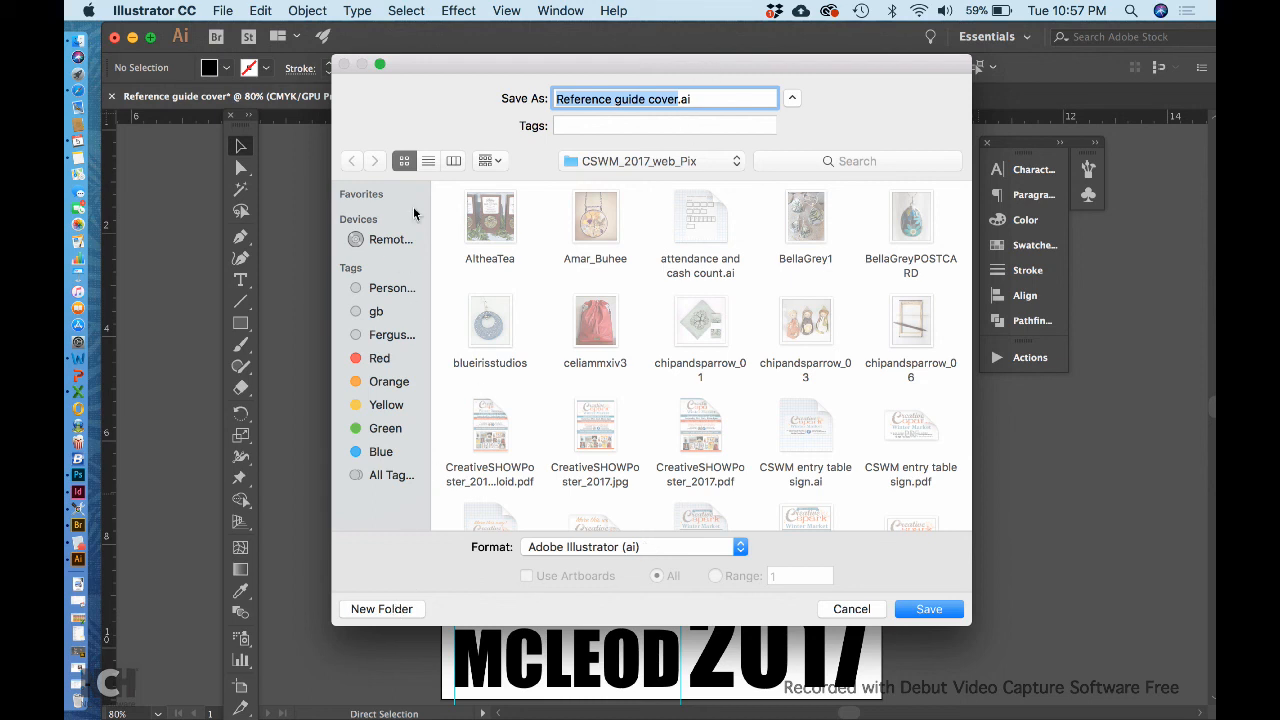
pyautogui.click(607, 161)
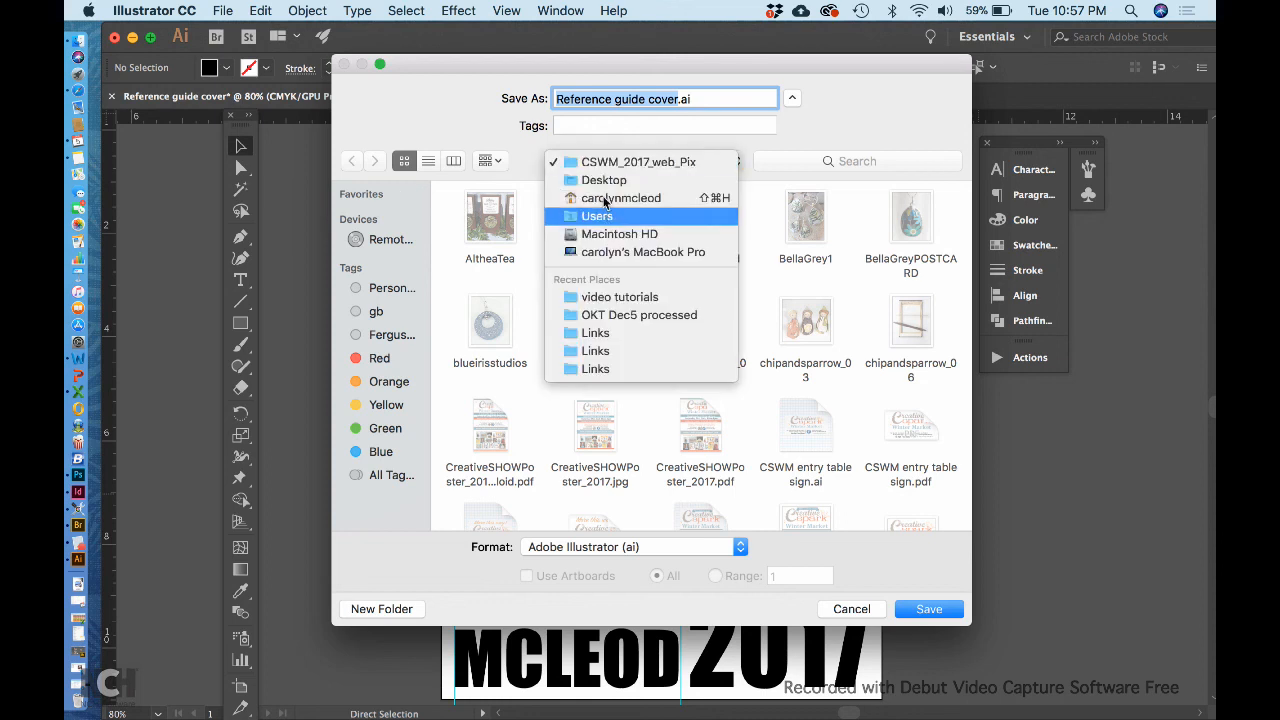
pyautogui.click(604, 182)
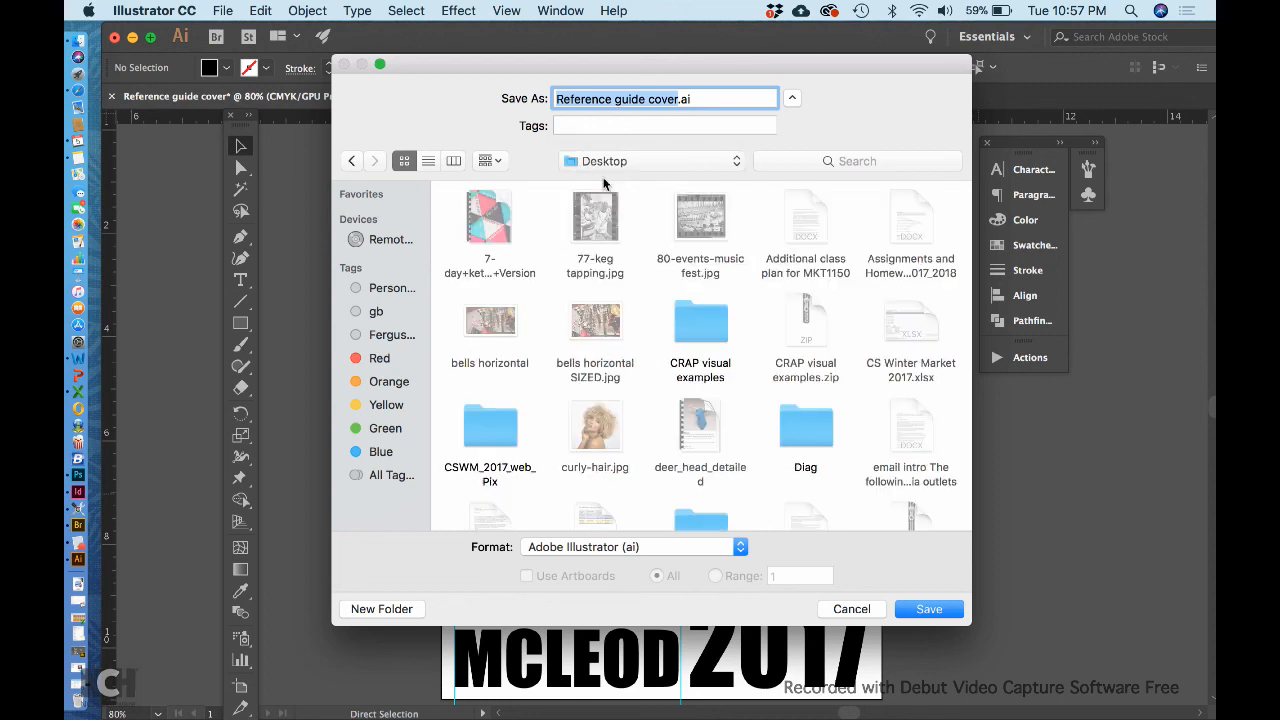
pyautogui.click(929, 609)
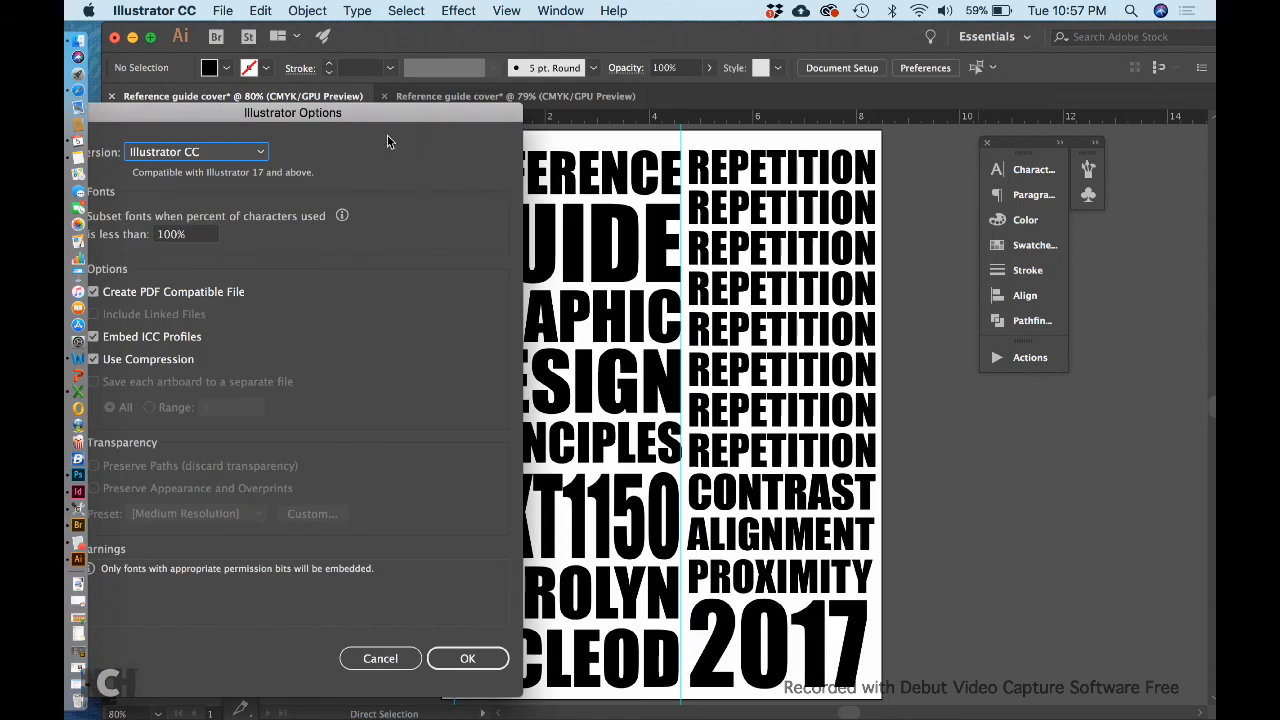
pyautogui.moveTo(390, 117); pyautogui.dragTo(462, 101)
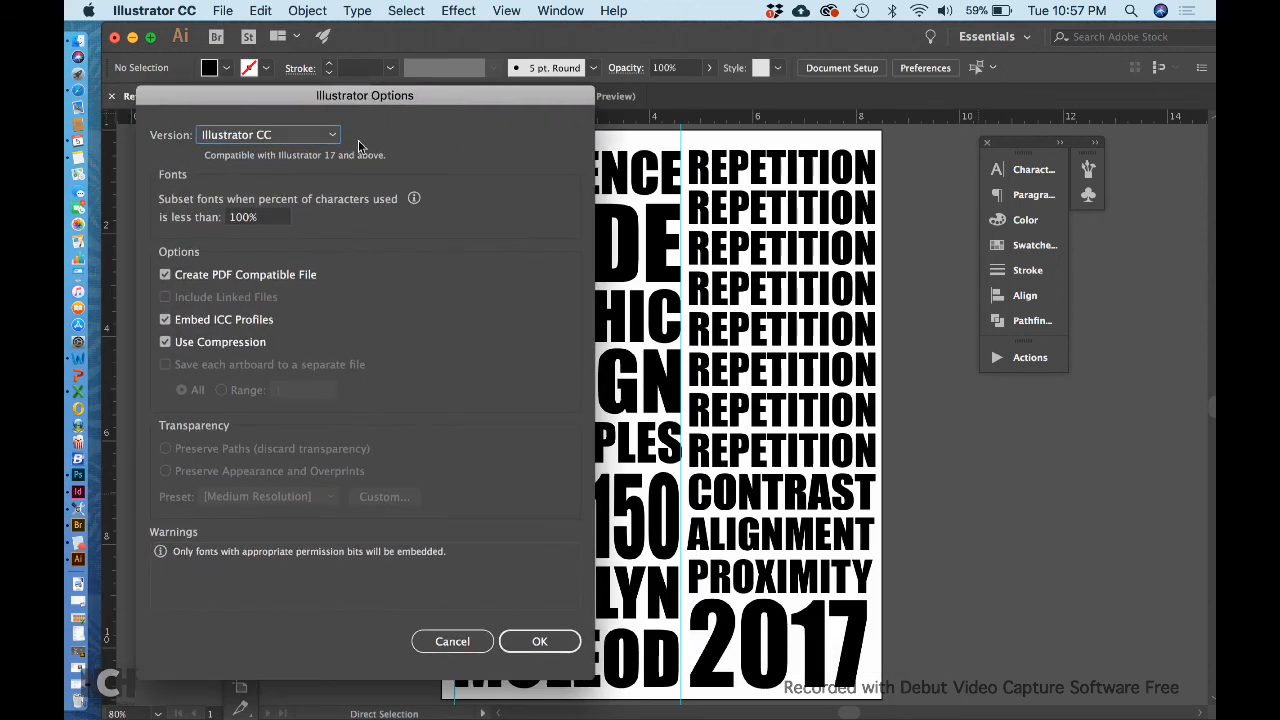
pyautogui.click(553, 641)
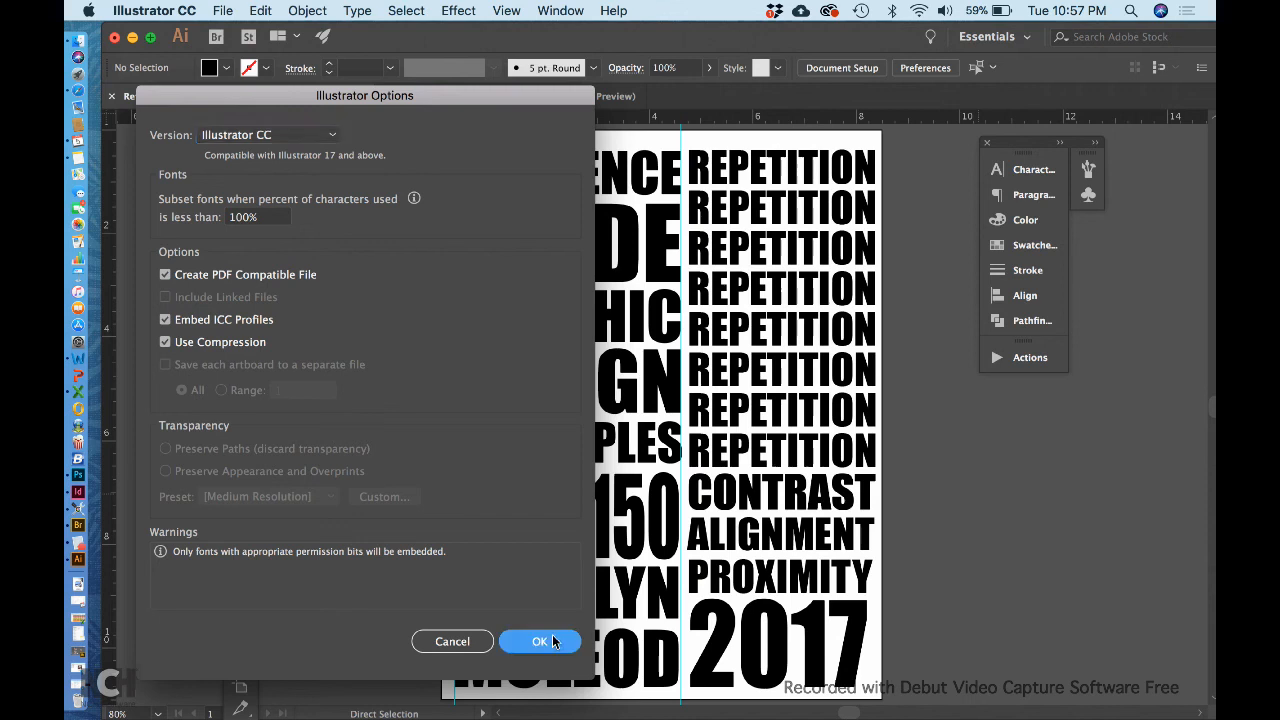